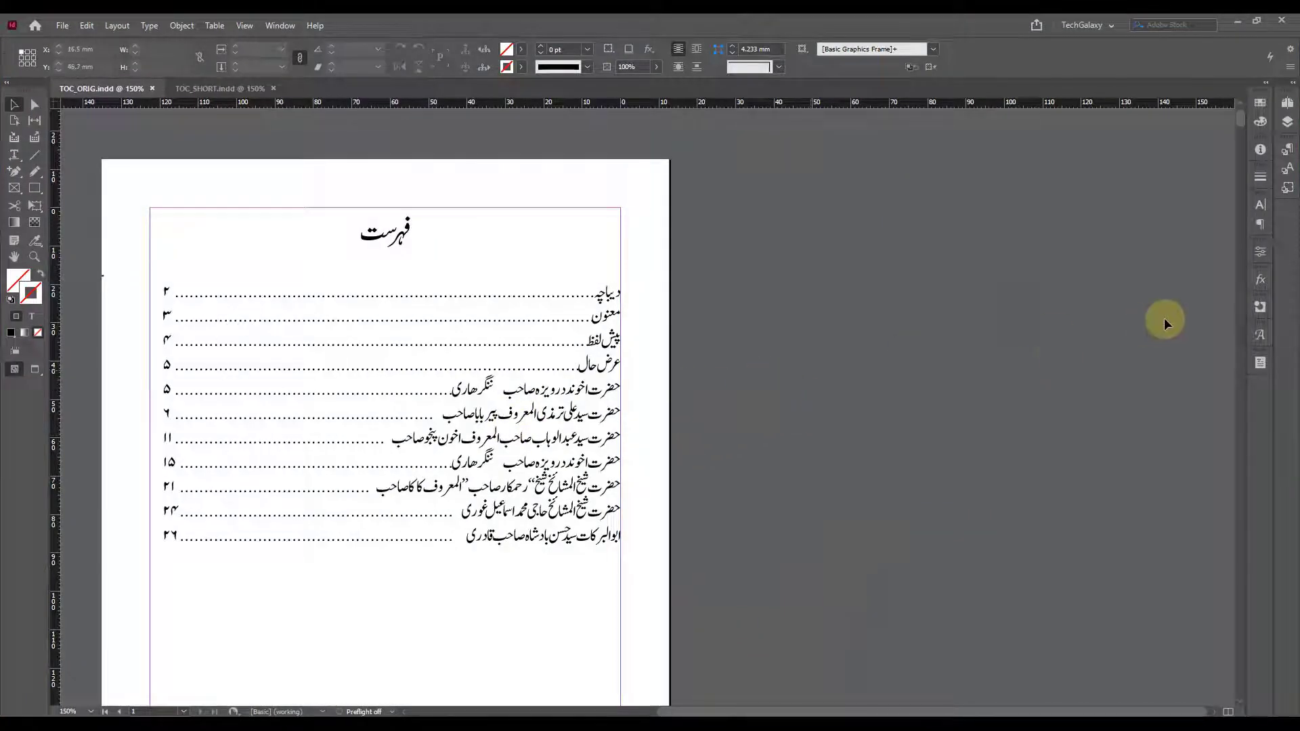
- Look through pages 2 to 6 of TOC_ORIG.indd to examine the chapter headings listed in the table of contents
{"action": "left_click", "coordinate": [1288, 103]}
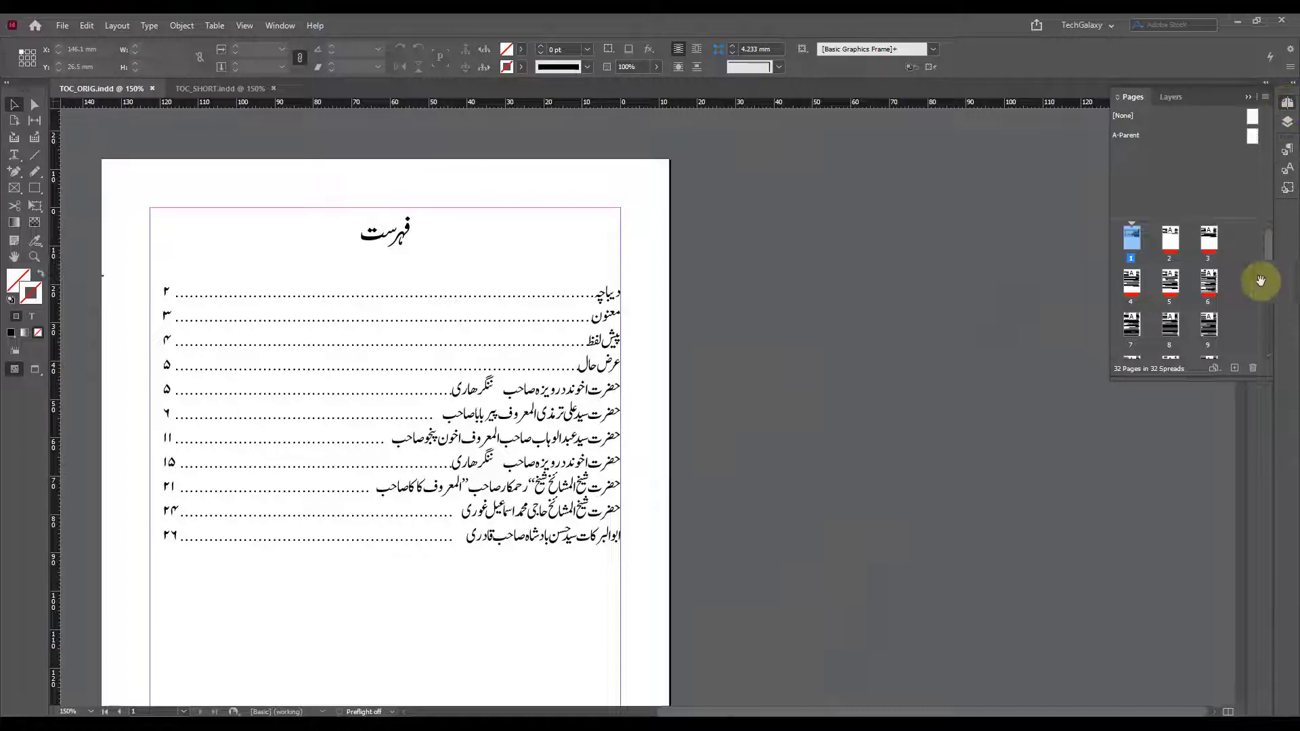
{"action": "double_click", "coordinate": [1170, 241]}
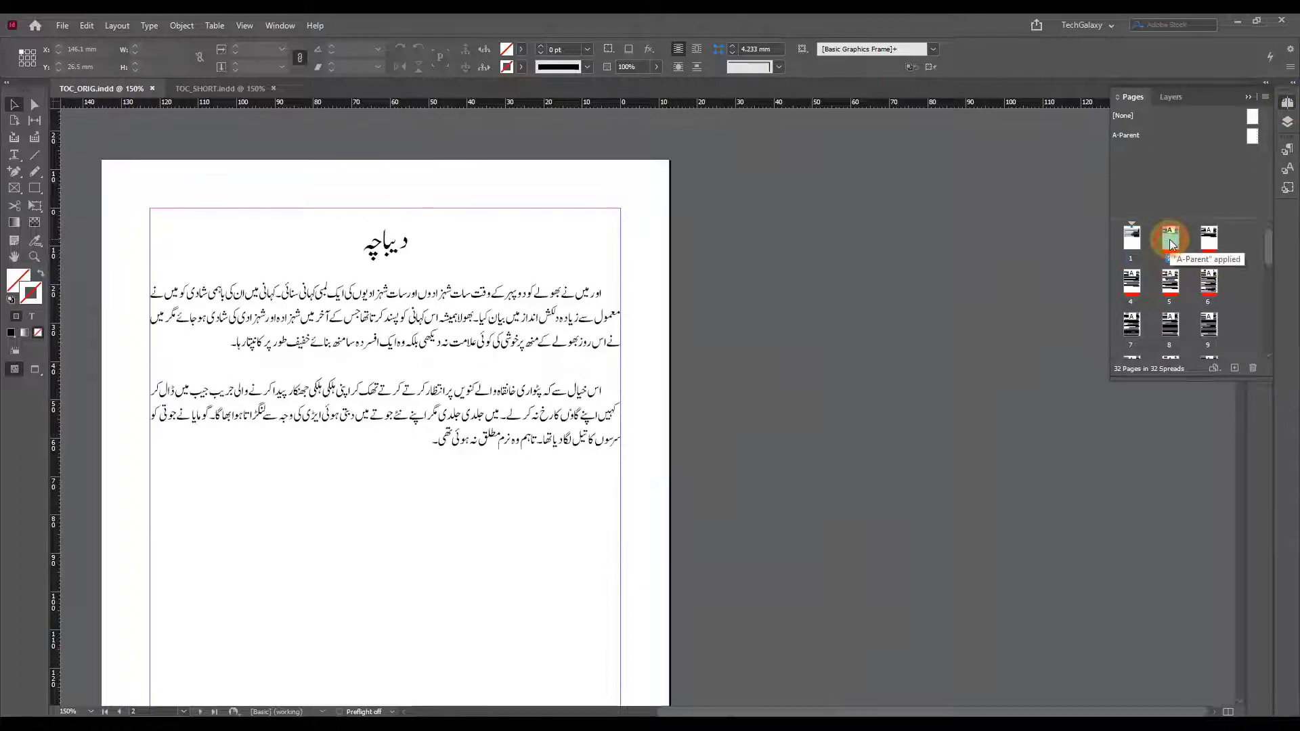
{"action": "double_click", "coordinate": [1208, 241]}
{"action": "double_click", "coordinate": [1132, 283]}
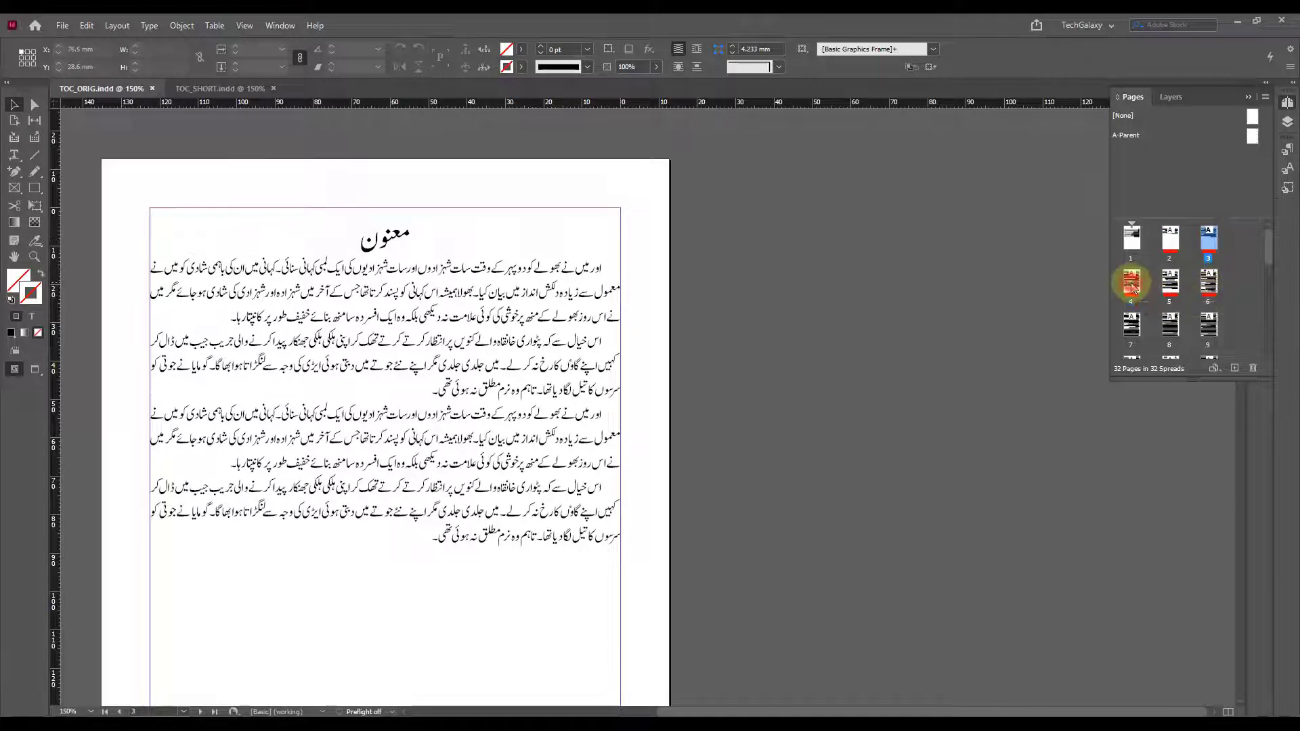
{"action": "double_click", "coordinate": [1170, 283]}
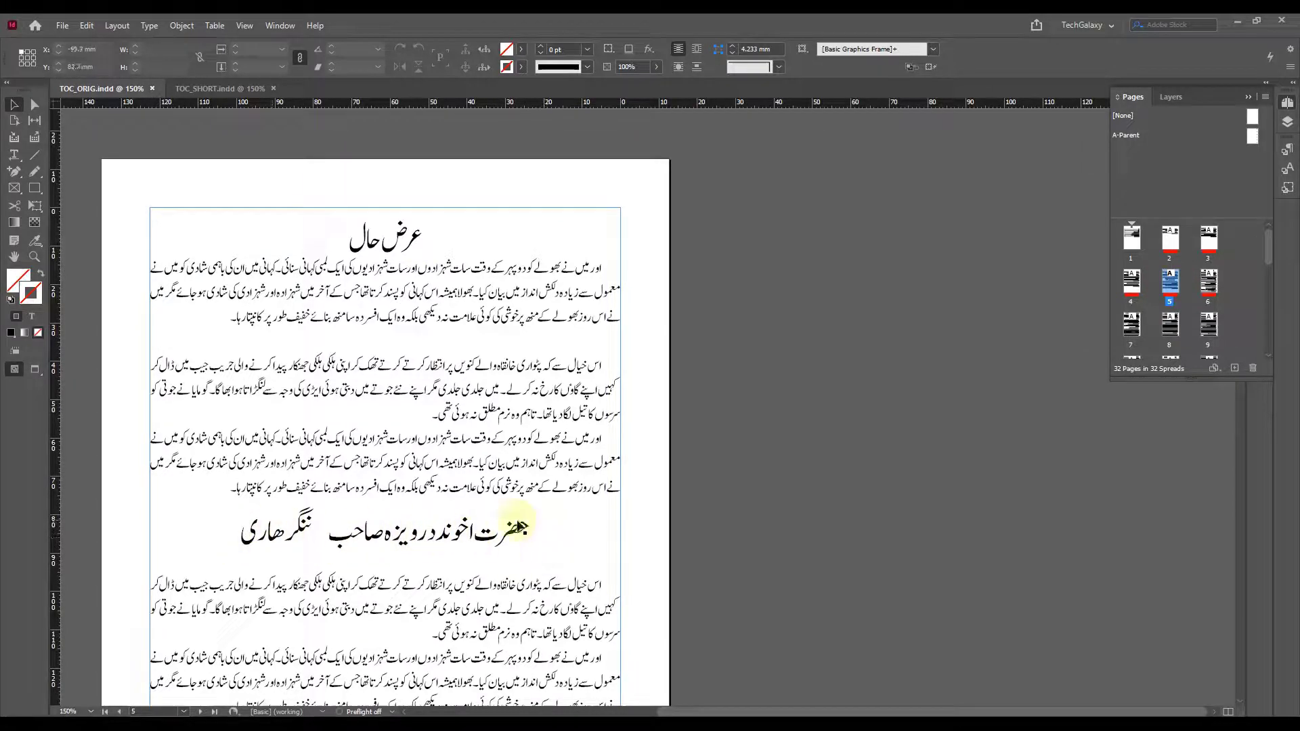
{"action": "double_click", "coordinate": [1214, 288]}
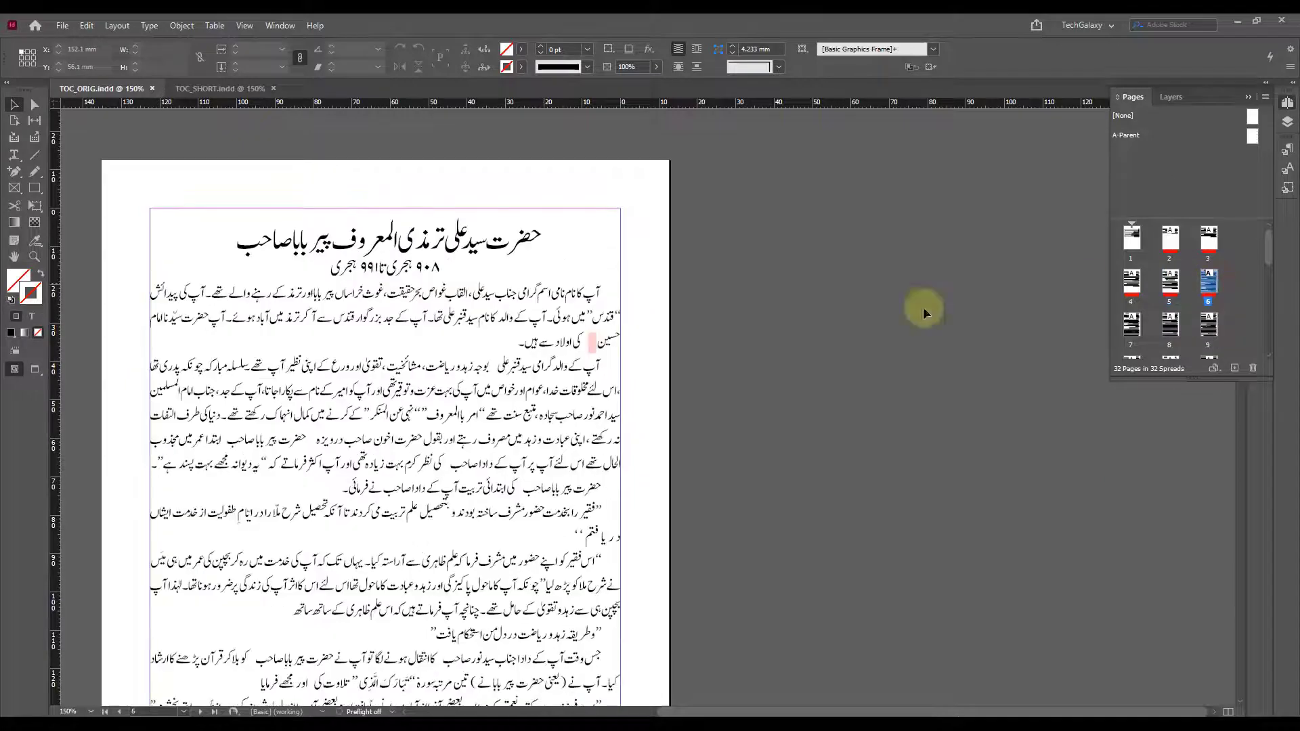
{"action": "scroll", "coordinate": [434, 308], "scroll_direction": "down", "scroll_amount": 1}
{"action": "scroll", "coordinate": [428, 310], "scroll_direction": "down", "scroll_amount": 7}
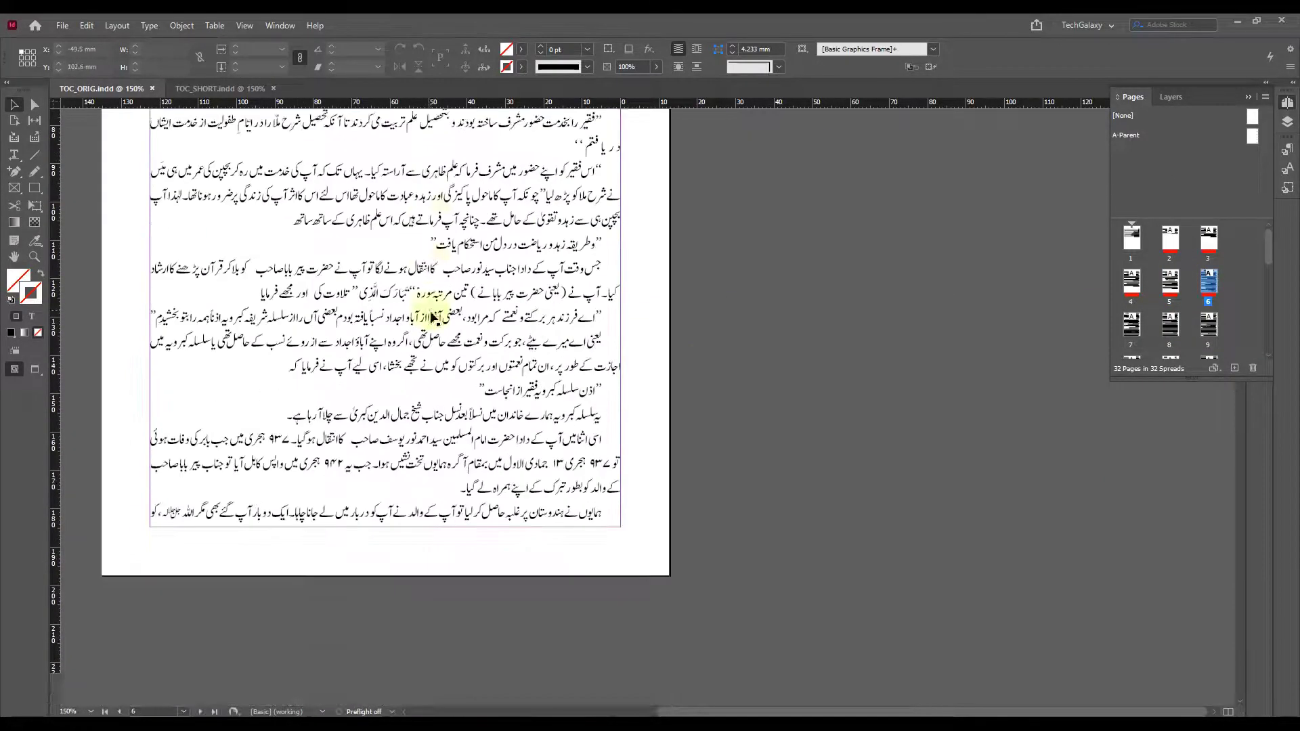
{"action": "scroll", "coordinate": [1235, 298], "scroll_direction": "down", "scroll_amount": 2}
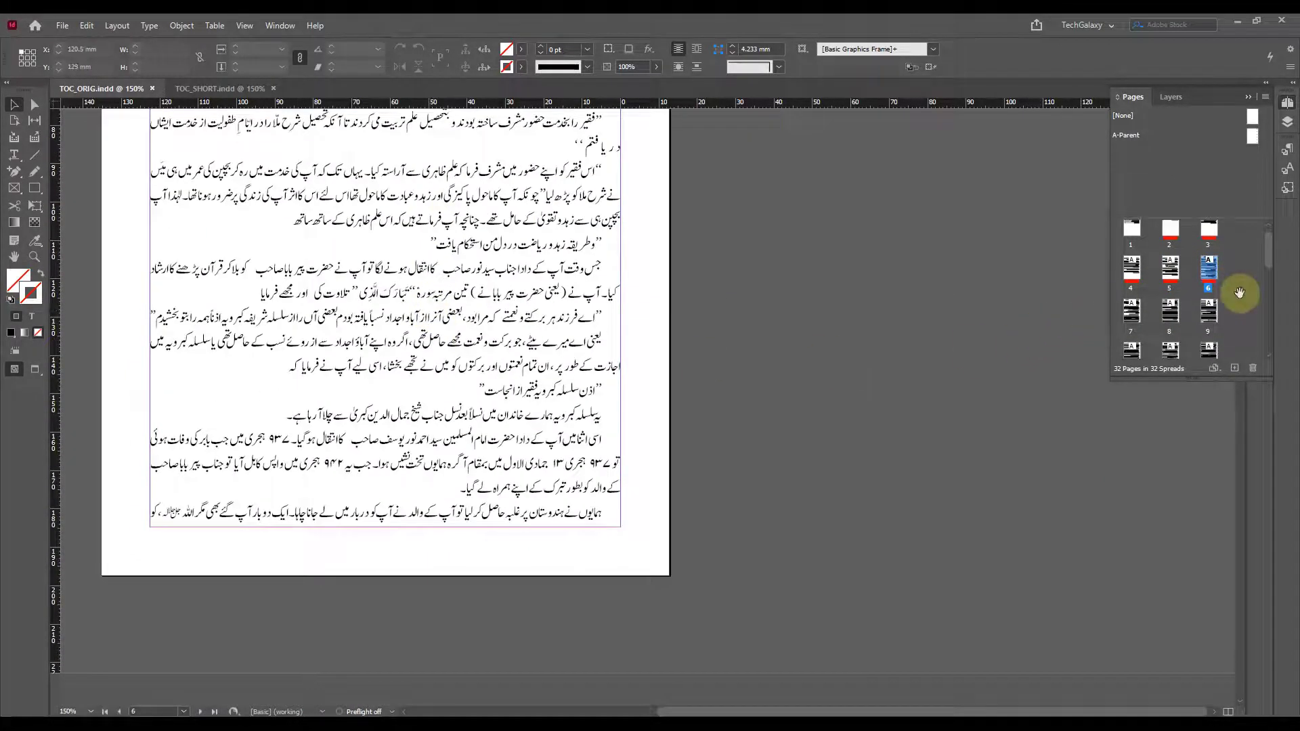
- View the chapter heading on page 11, and return to the table of contents on page 1
{"action": "double_click", "coordinate": [1170, 342]}
{"action": "scroll", "coordinate": [737, 318], "scroll_direction": "up", "scroll_amount": 9}
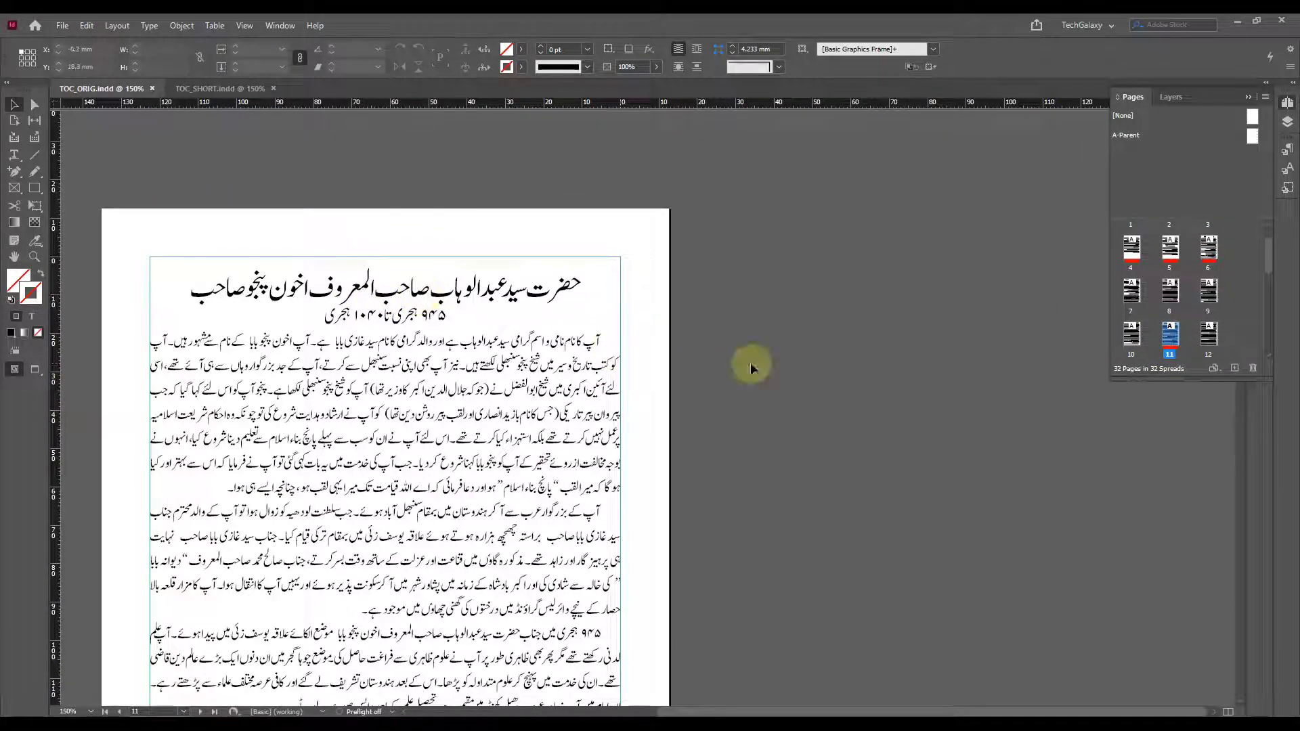
{"action": "scroll", "coordinate": [1228, 298], "scroll_direction": "up", "scroll_amount": 2}
{"action": "double_click", "coordinate": [1133, 245]}
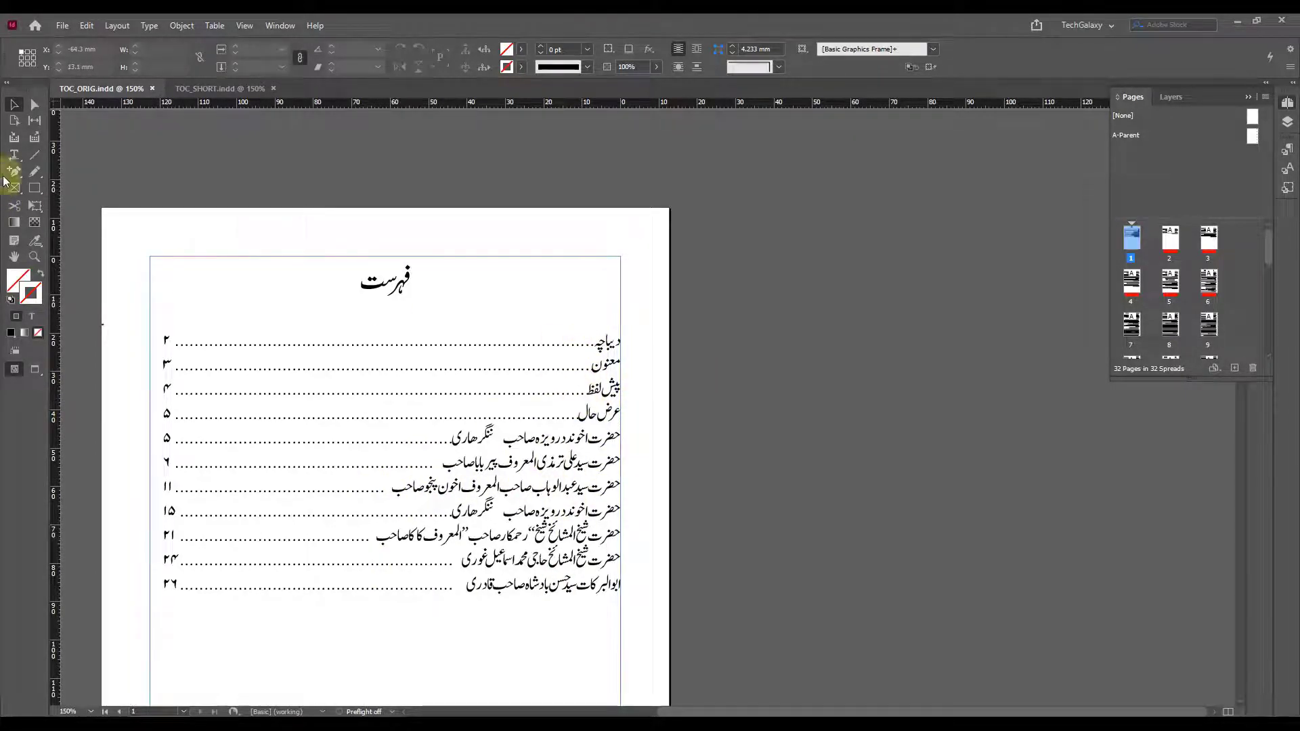
- Check which paragraph style is applied to a long entry in the table of contents
{"action": "left_click", "coordinate": [17, 153]}
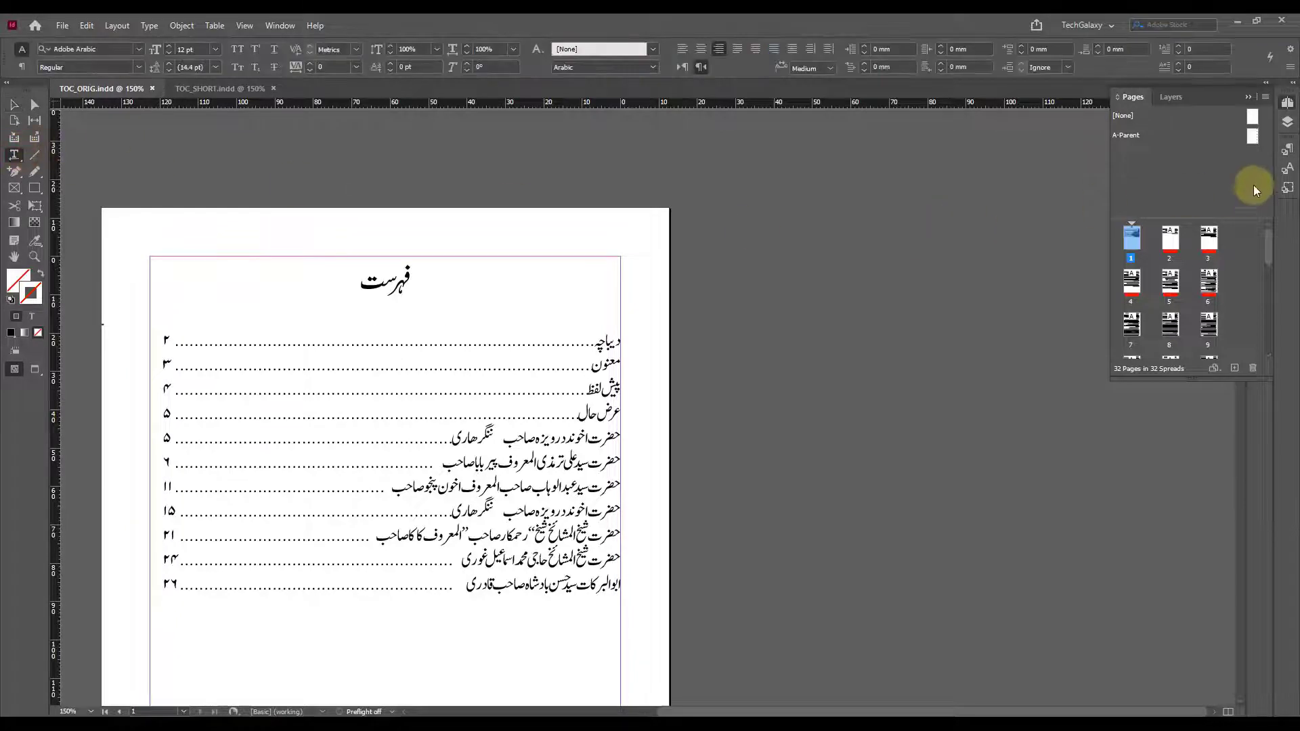
{"action": "left_click", "coordinate": [1249, 99]}
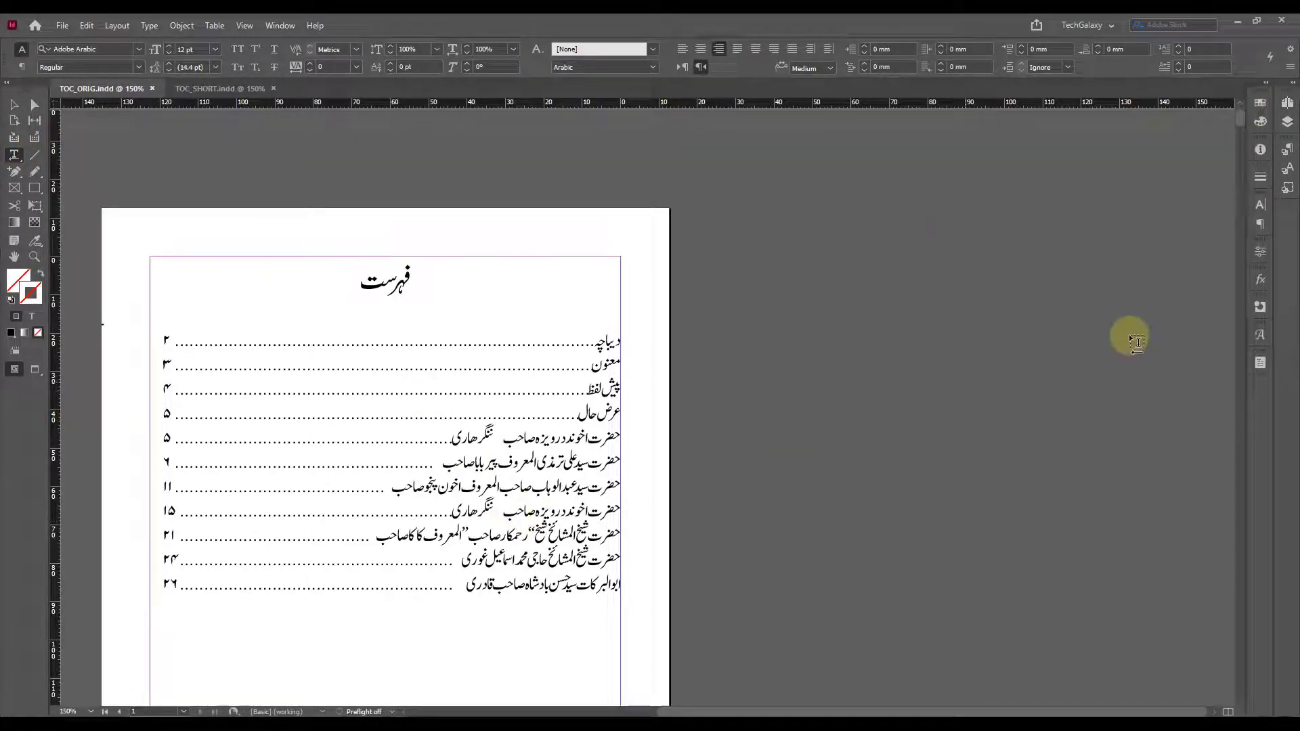
{"action": "left_click", "coordinate": [1286, 150]}
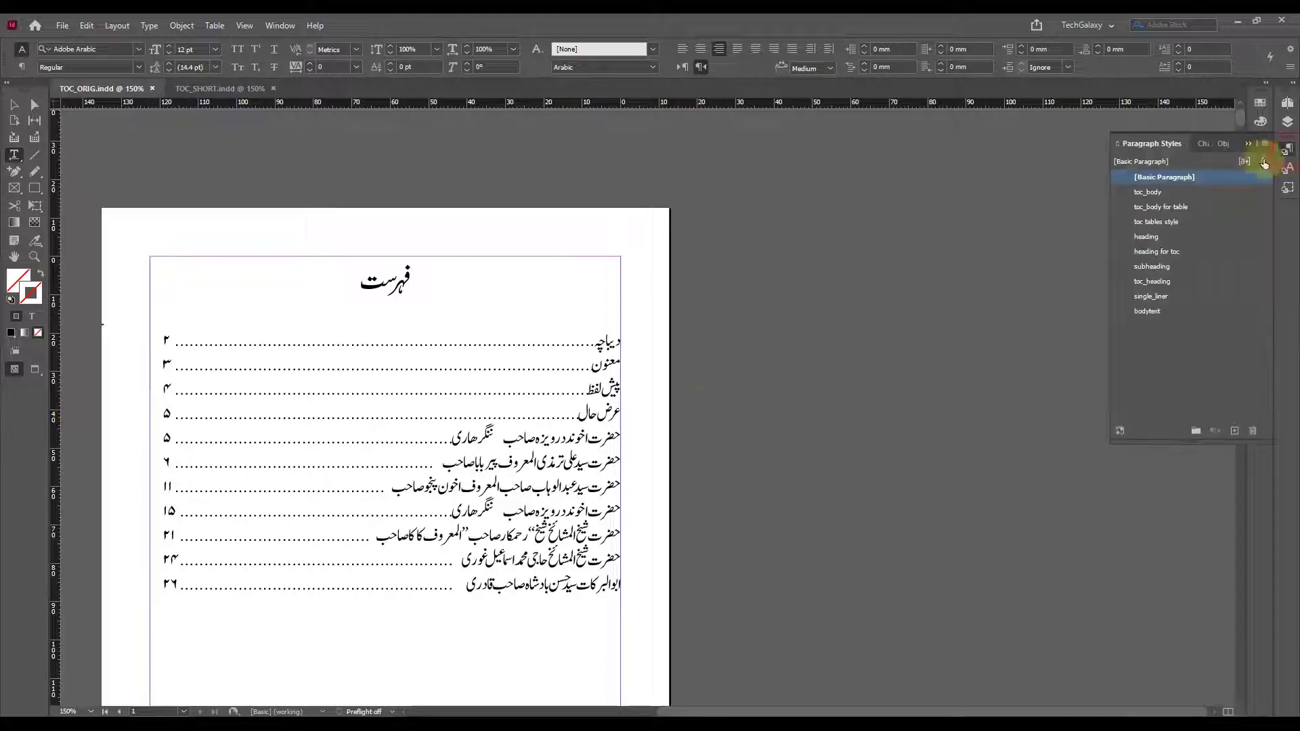
{"action": "left_click", "coordinate": [518, 448]}
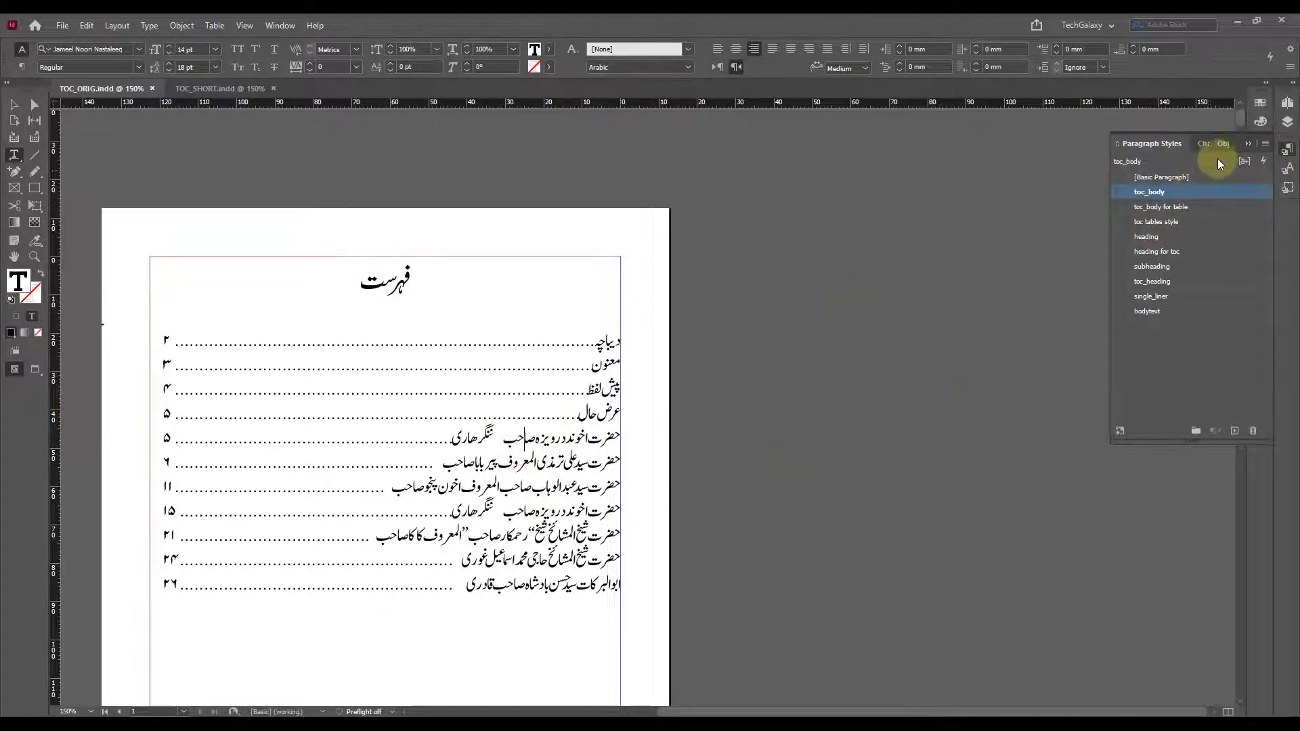
{"action": "left_click", "coordinate": [1248, 144]}
- Check which paragraph style is applied to the heading on page 2
{"action": "scroll", "coordinate": [907, 347], "scroll_direction": "down", "scroll_amount": 15}
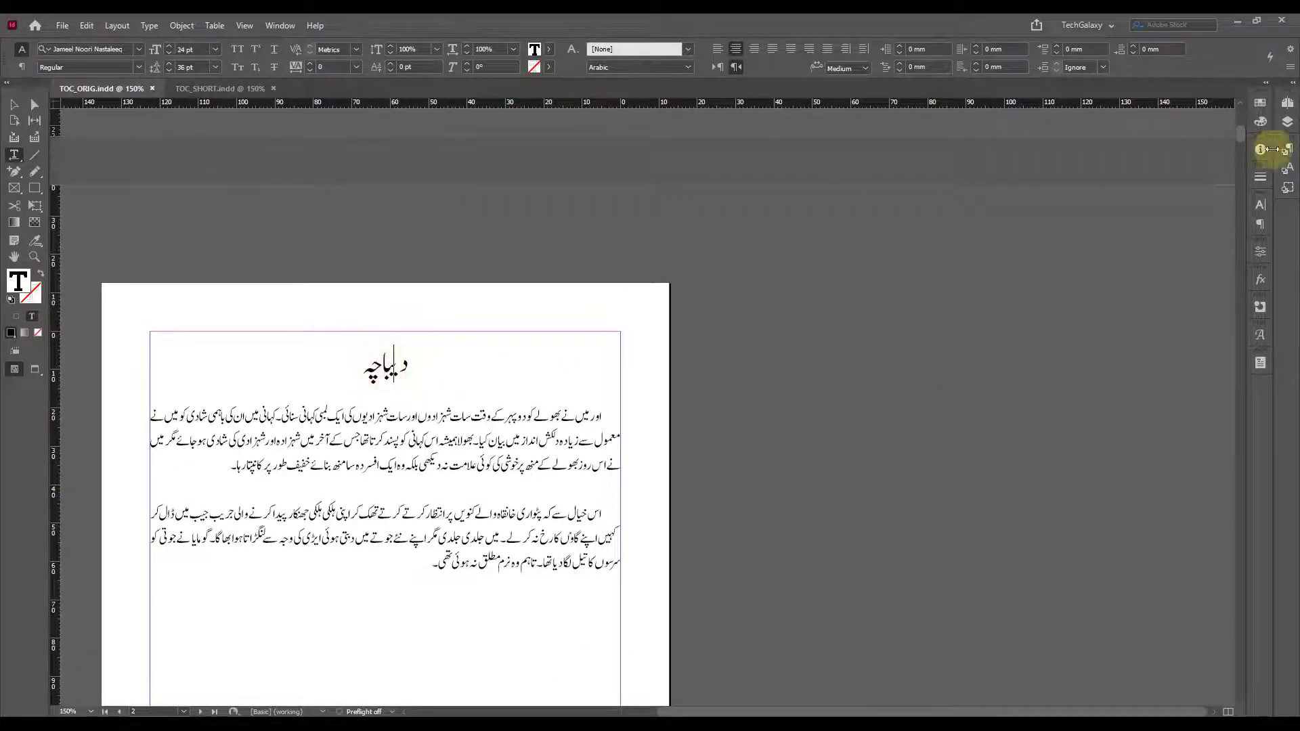
{"action": "left_click", "coordinate": [1288, 149]}
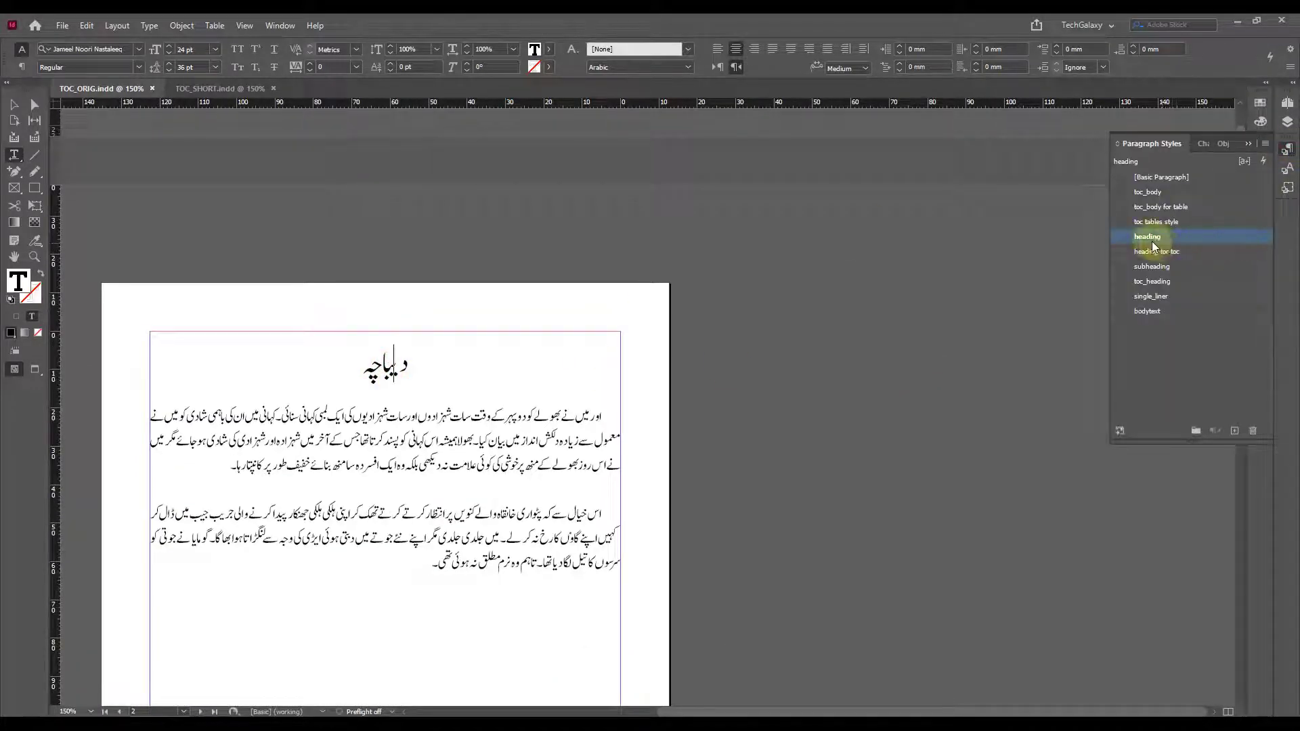
{"action": "left_click_drag", "start_coordinate": [361, 375], "coordinate": [473, 370]}
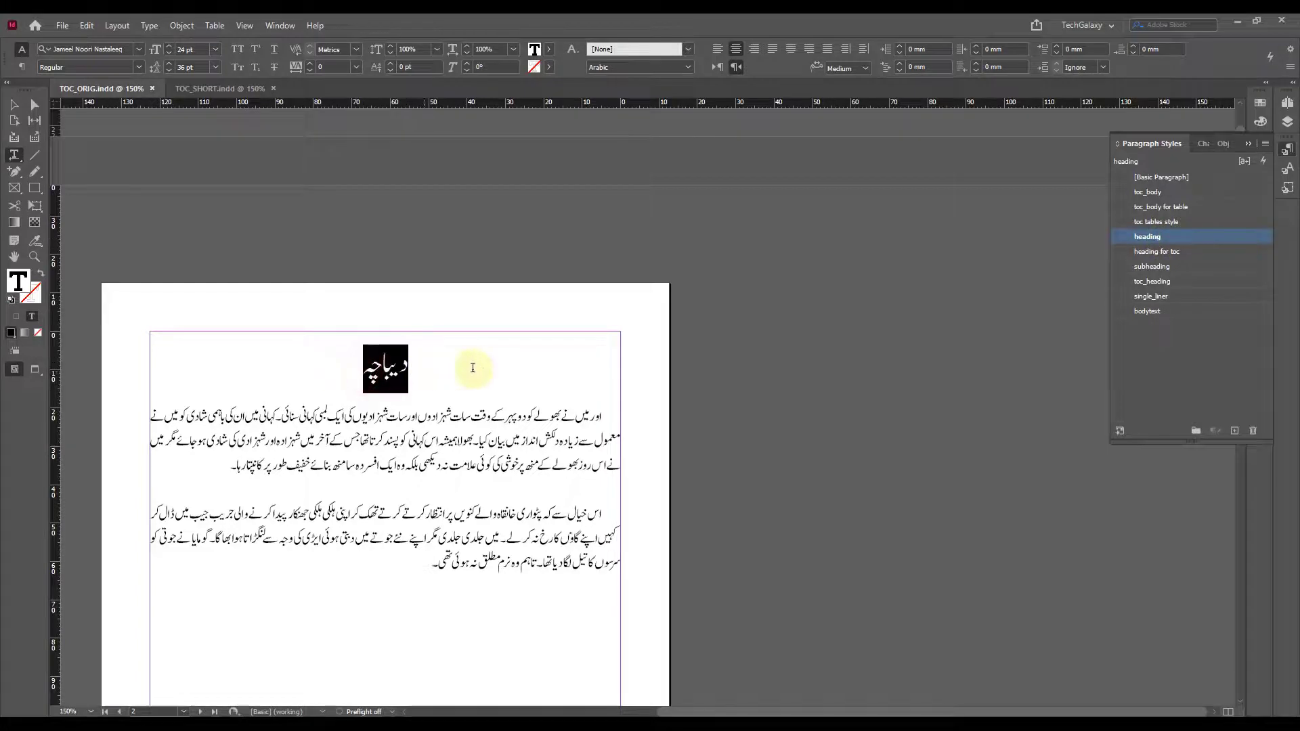
{"action": "left_click", "coordinate": [1248, 143]}
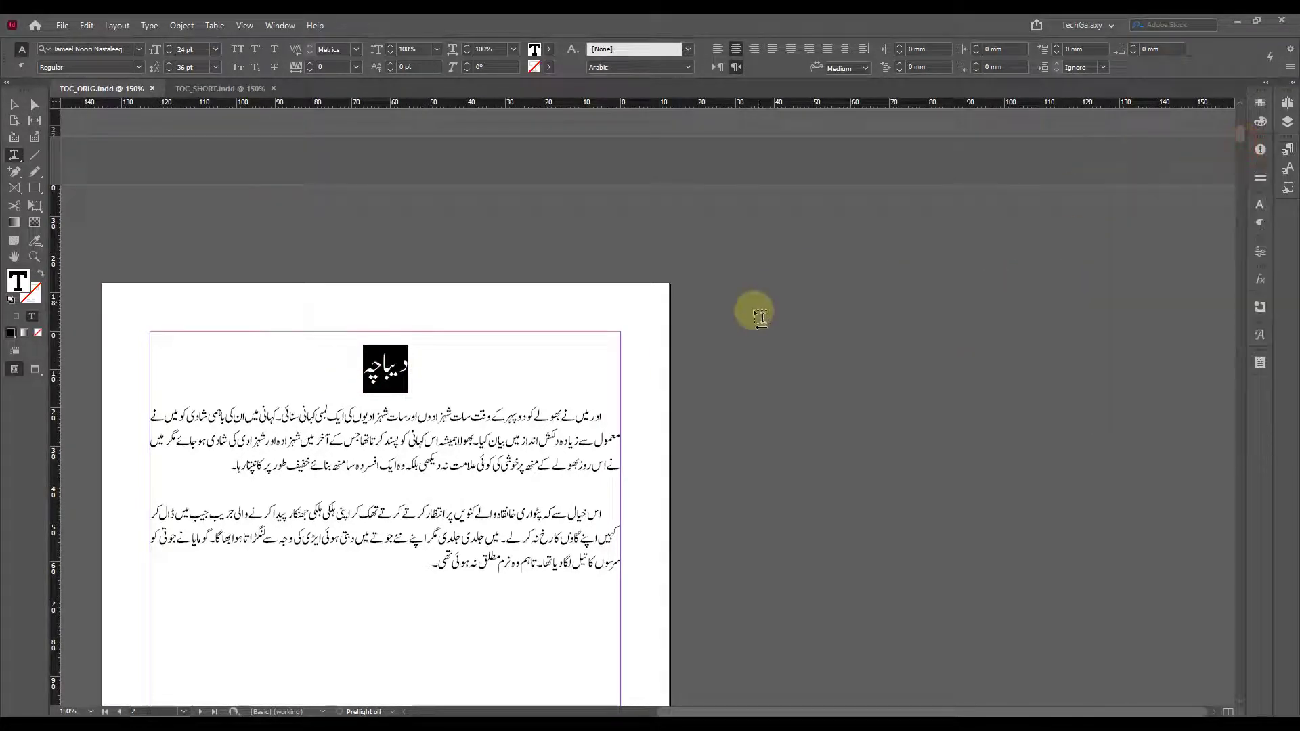
- Compare the page 2 heading with its matching entry in the table of contents on page 1
{"action": "scroll", "coordinate": [749, 310], "scroll_direction": "up", "scroll_amount": 10}
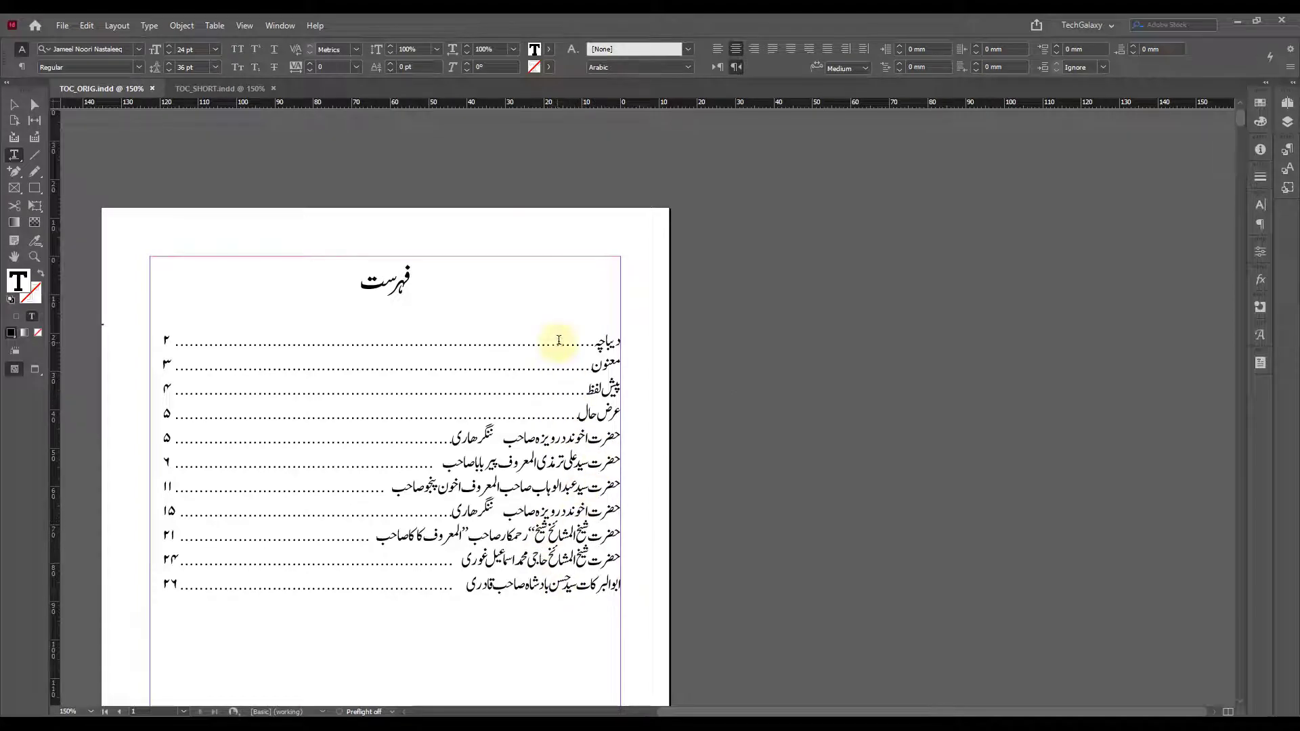
{"action": "scroll", "coordinate": [499, 392], "scroll_direction": "down", "scroll_amount": 10}
{"action": "scroll", "coordinate": [508, 399], "scroll_direction": "down", "scroll_amount": 4}
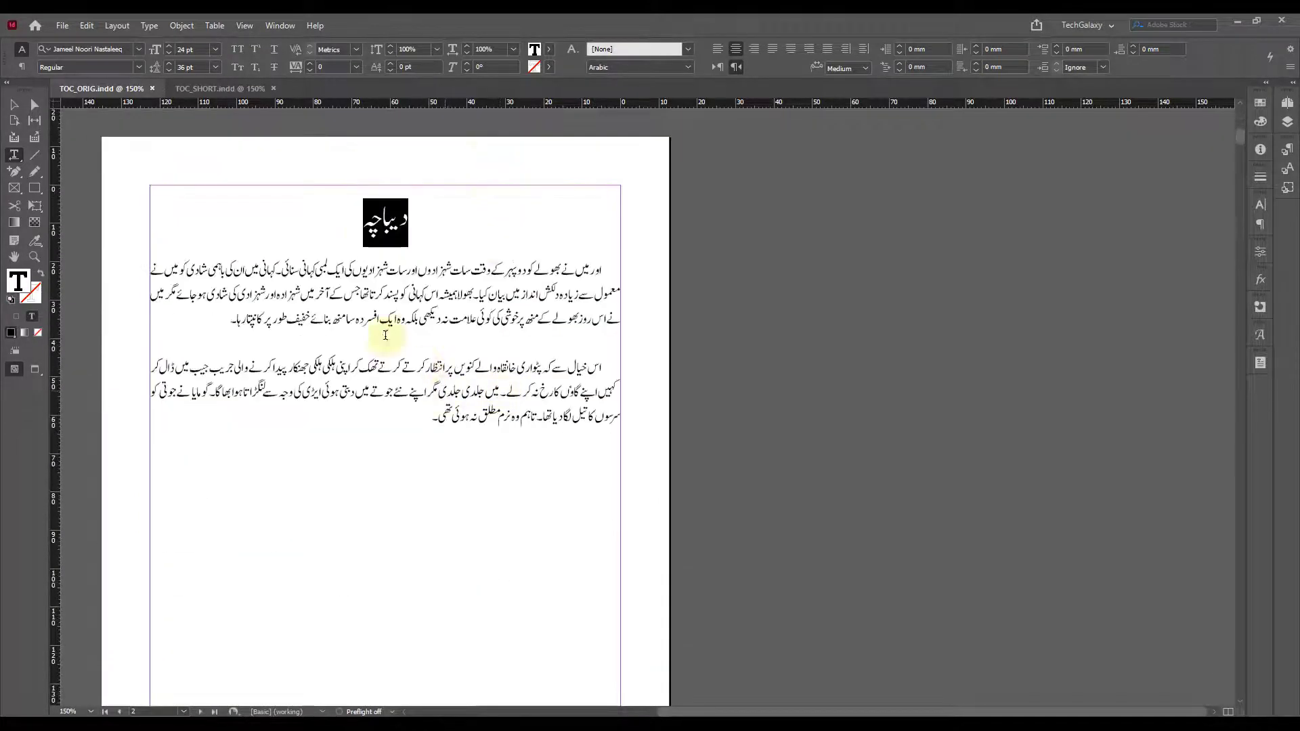
{"action": "left_click", "coordinate": [377, 218]}
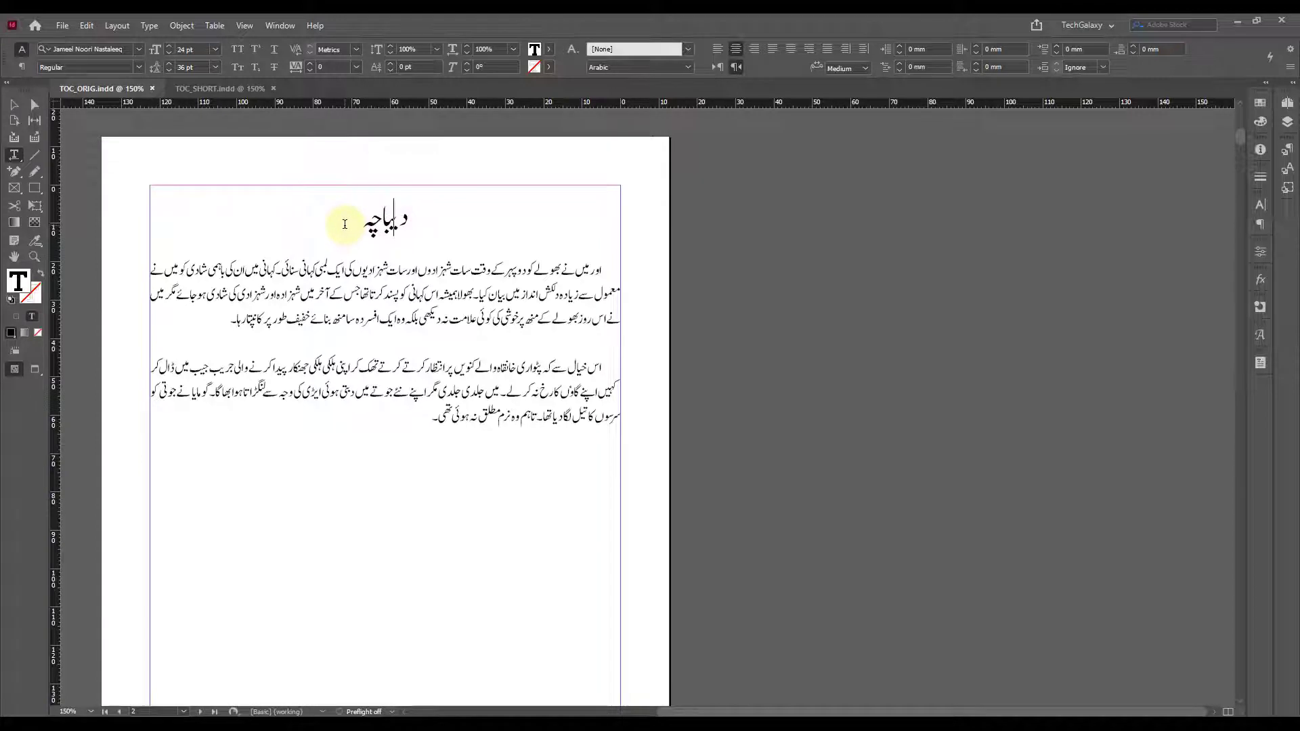
{"action": "scroll", "coordinate": [441, 283], "scroll_direction": "up", "scroll_amount": 8}
{"action": "scroll", "coordinate": [442, 283], "scroll_direction": "up", "scroll_amount": 9}
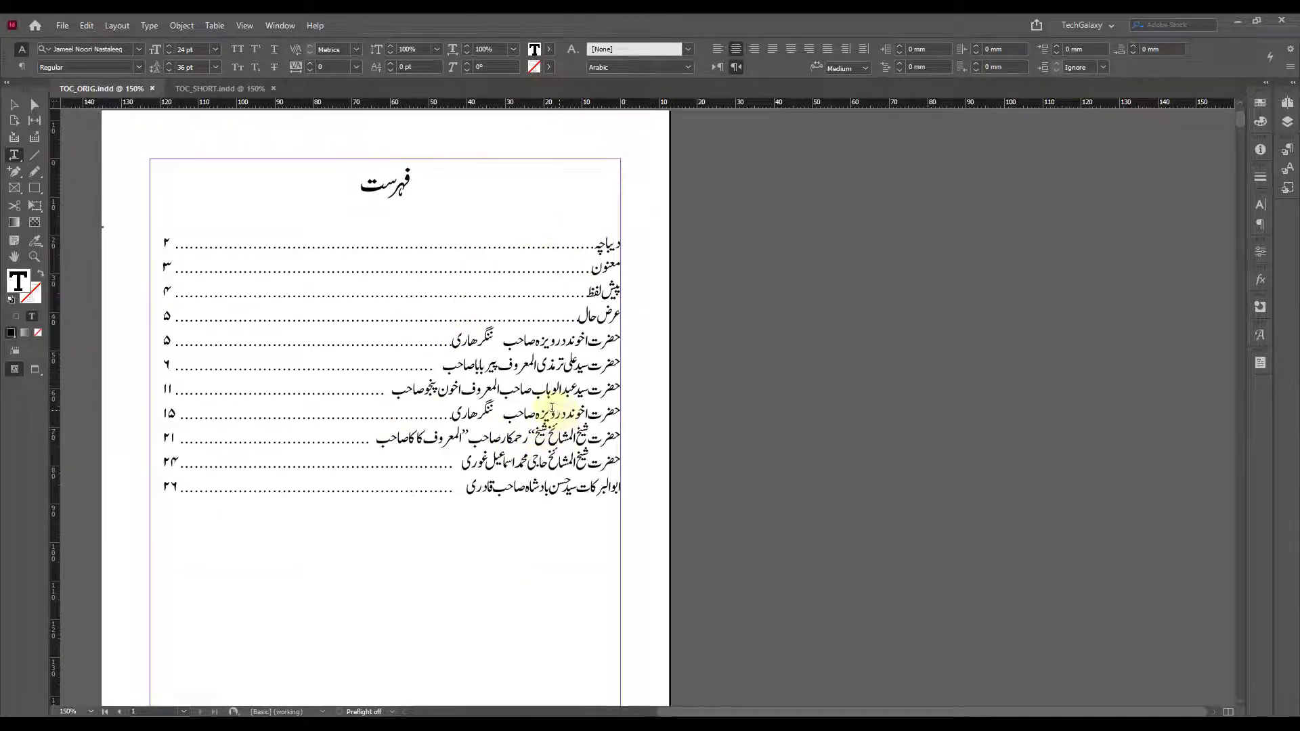
- Switch to the TOC_SHORT.indd document and examine the shortened entries in its table of contents
{"action": "left_click", "coordinate": [212, 90]}
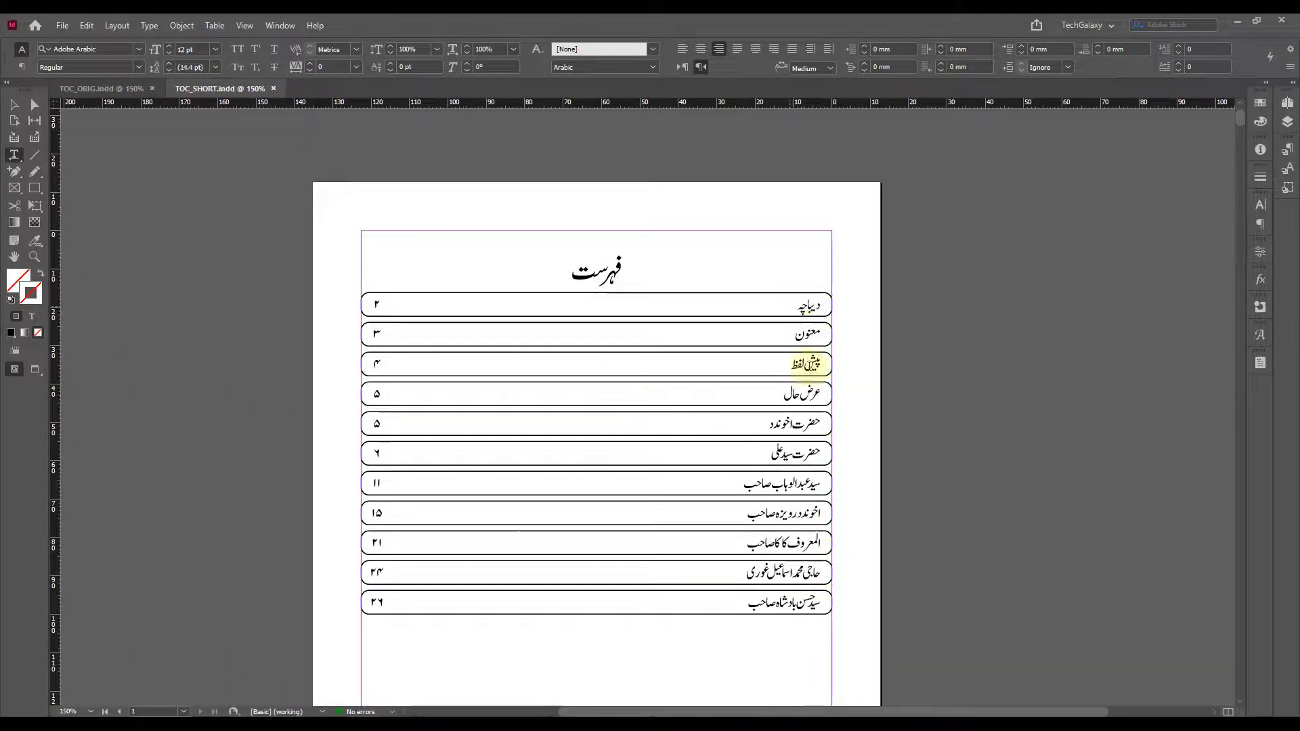
{"action": "triple_click", "coordinate": [749, 575]}
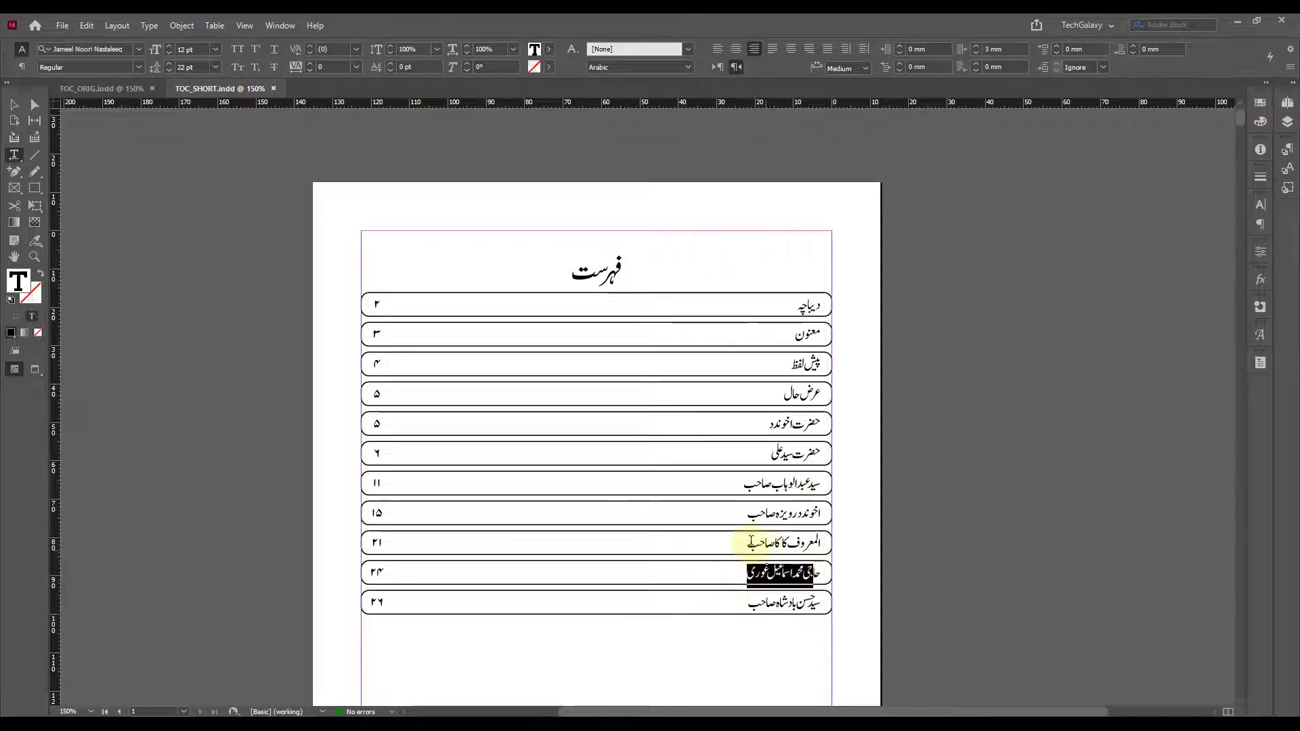
{"action": "left_click", "coordinate": [748, 543]}
{"action": "left_click_drag", "start_coordinate": [748, 544], "coordinate": [808, 513]}
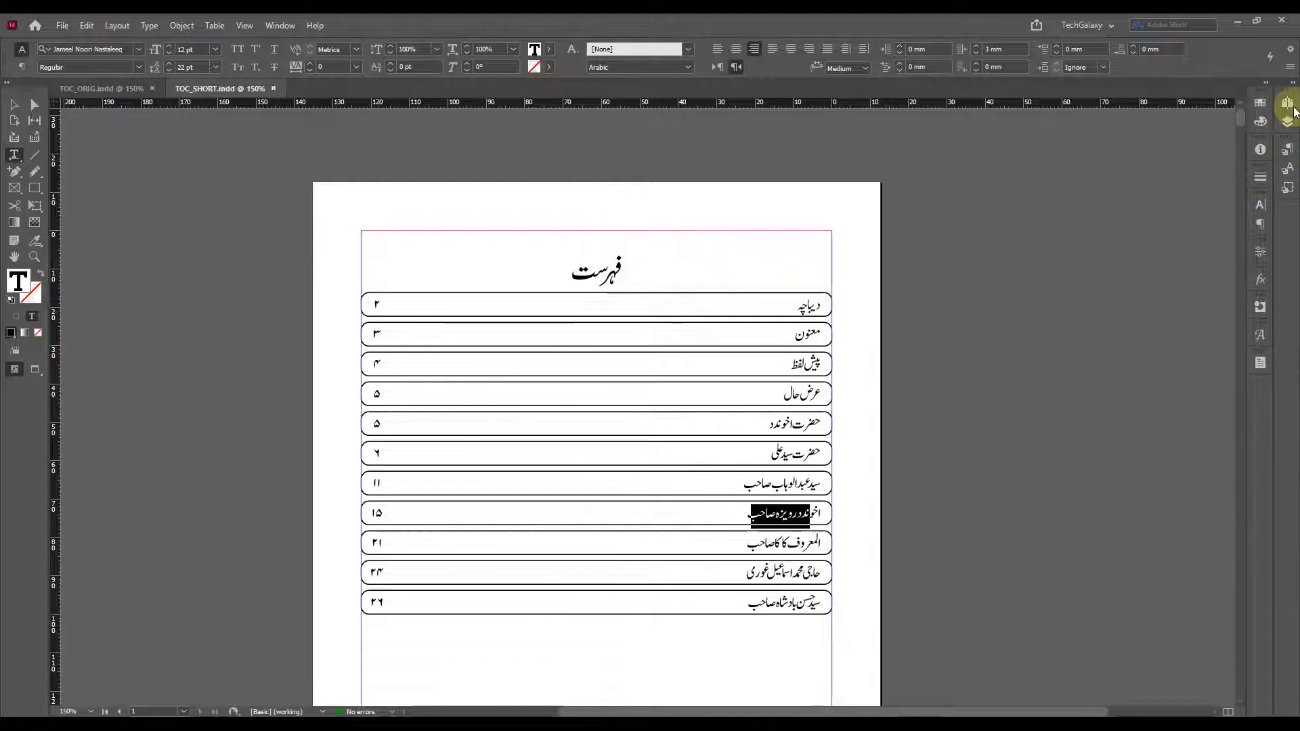
- Compare the full second heading on page 5 with its shortened entry in the page 1 table of contents
{"action": "left_click", "coordinate": [1288, 104]}
{"action": "double_click", "coordinate": [1170, 283]}
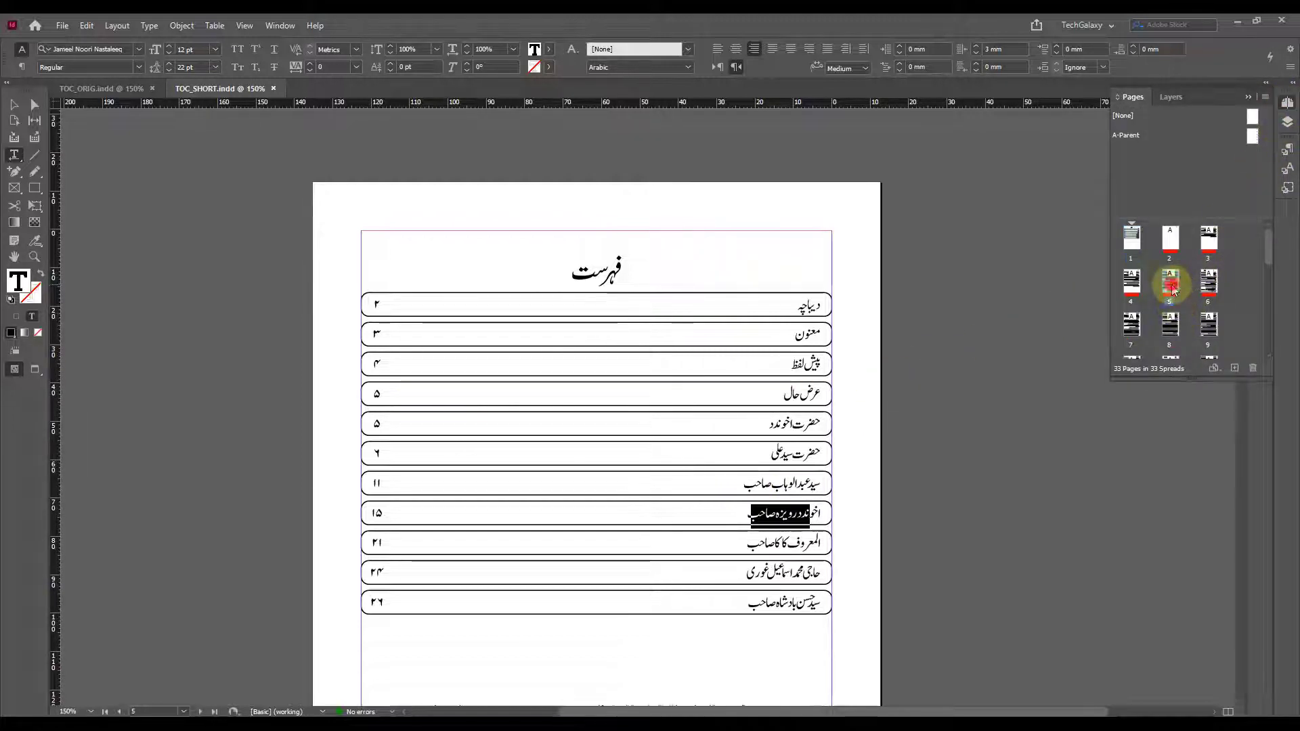
{"action": "left_click_drag", "start_coordinate": [437, 554], "coordinate": [726, 548]}
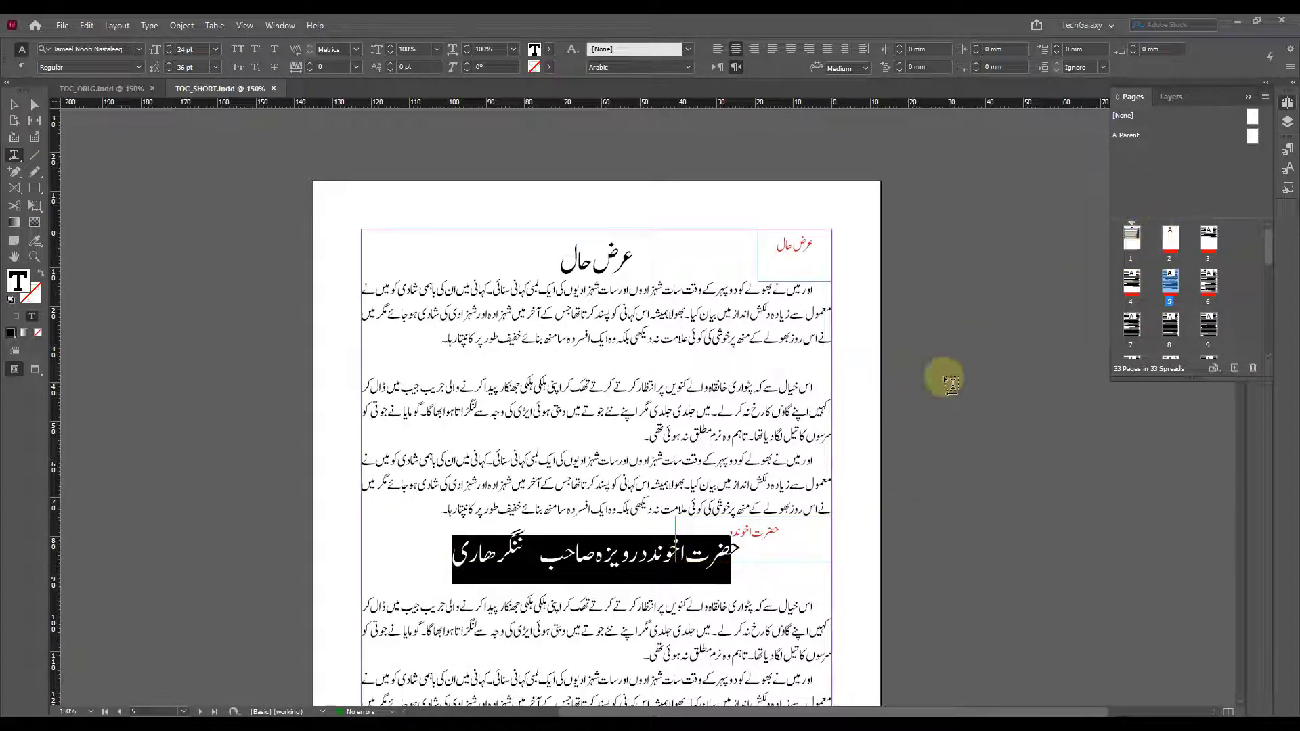
{"action": "double_click", "coordinate": [1132, 241]}
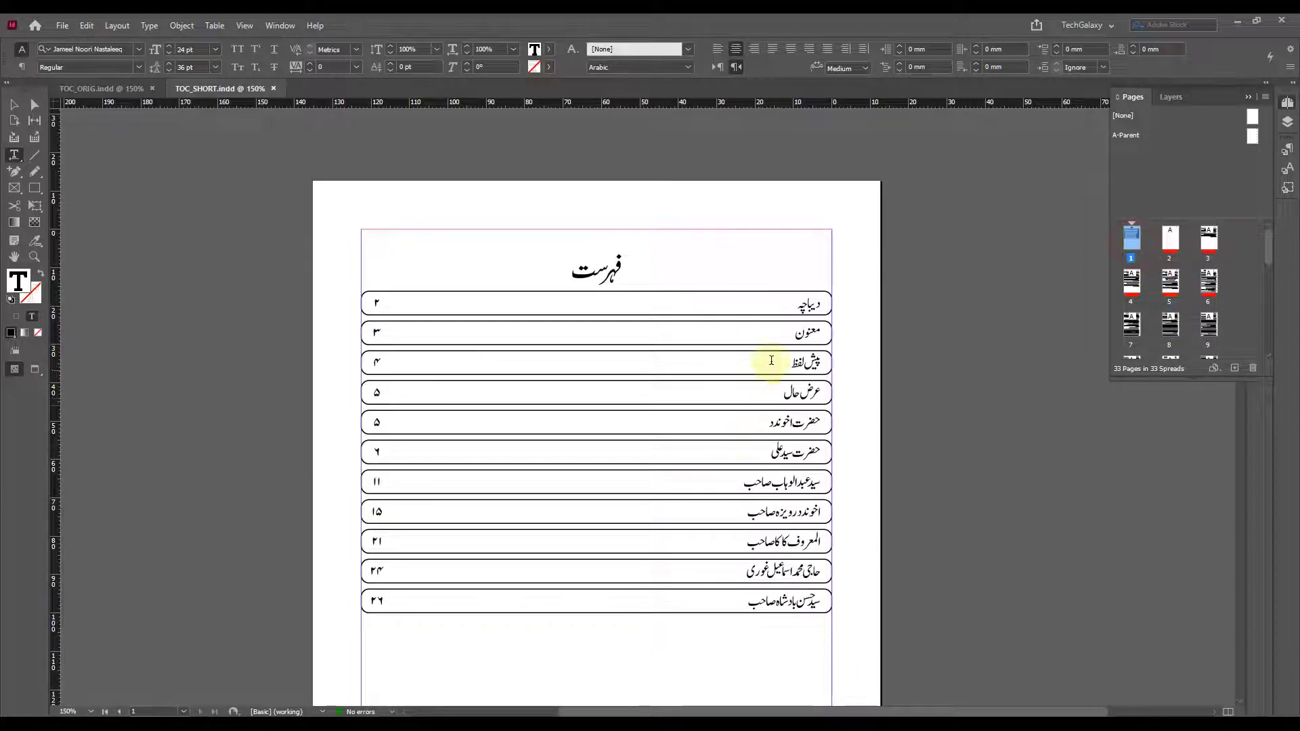
{"action": "left_click_drag", "start_coordinate": [763, 427], "coordinate": [826, 424]}
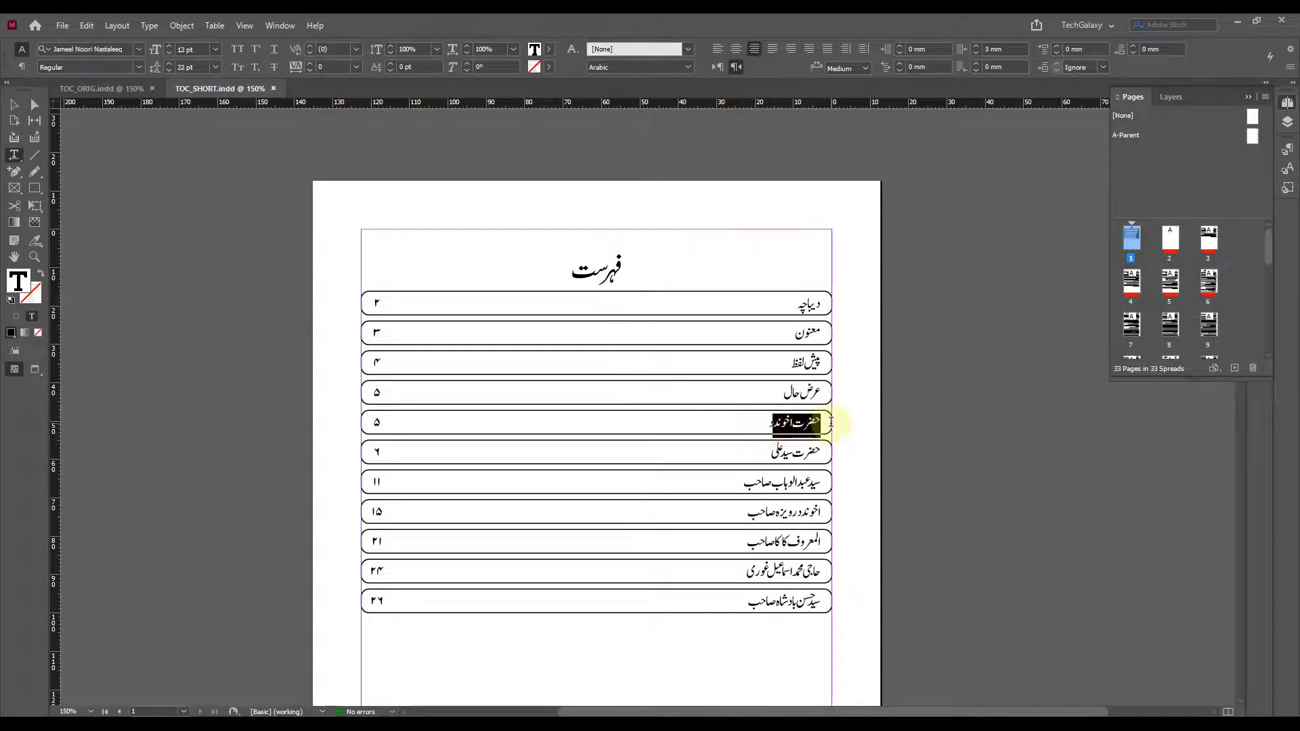
- Move the small text frame with the red short title on page 2 off the page onto the pasteboard
{"action": "scroll", "coordinate": [690, 342], "scroll_direction": "down", "scroll_amount": 15}
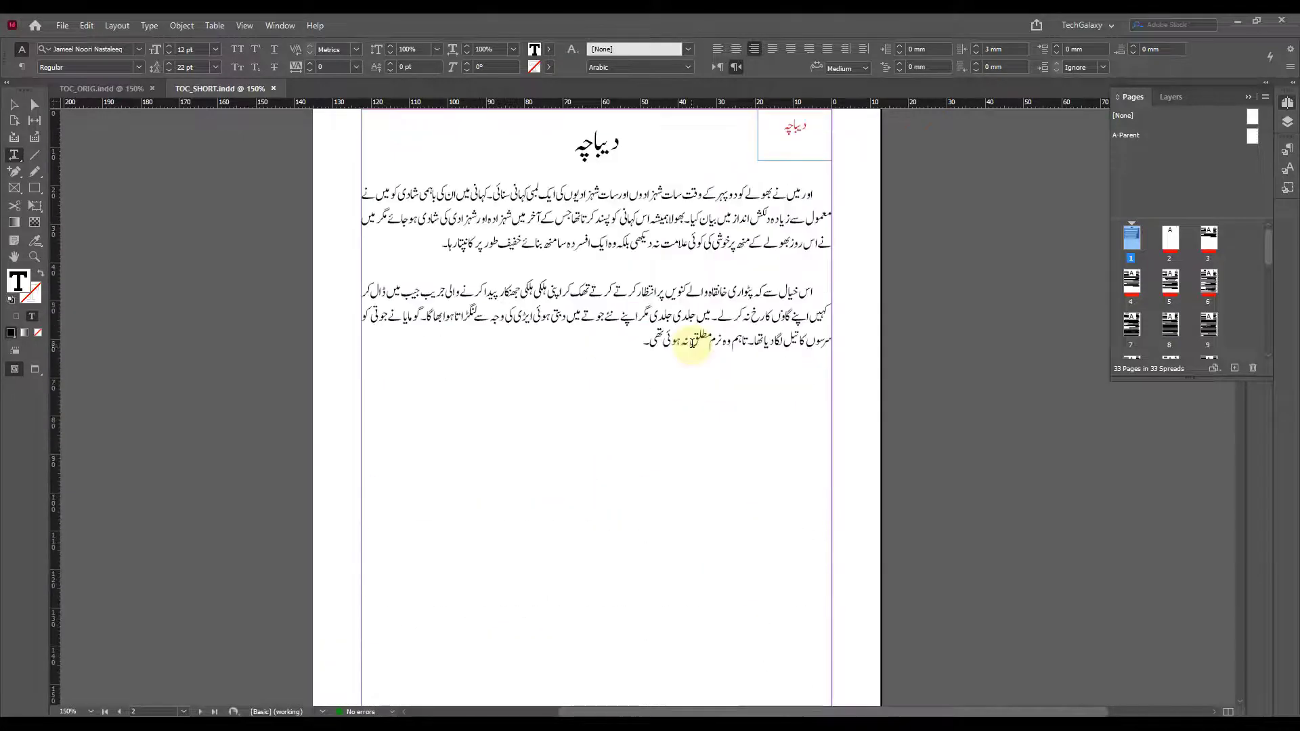
{"action": "scroll", "coordinate": [677, 342], "scroll_direction": "up", "scroll_amount": 3}
{"action": "left_click", "coordinate": [13, 104]}
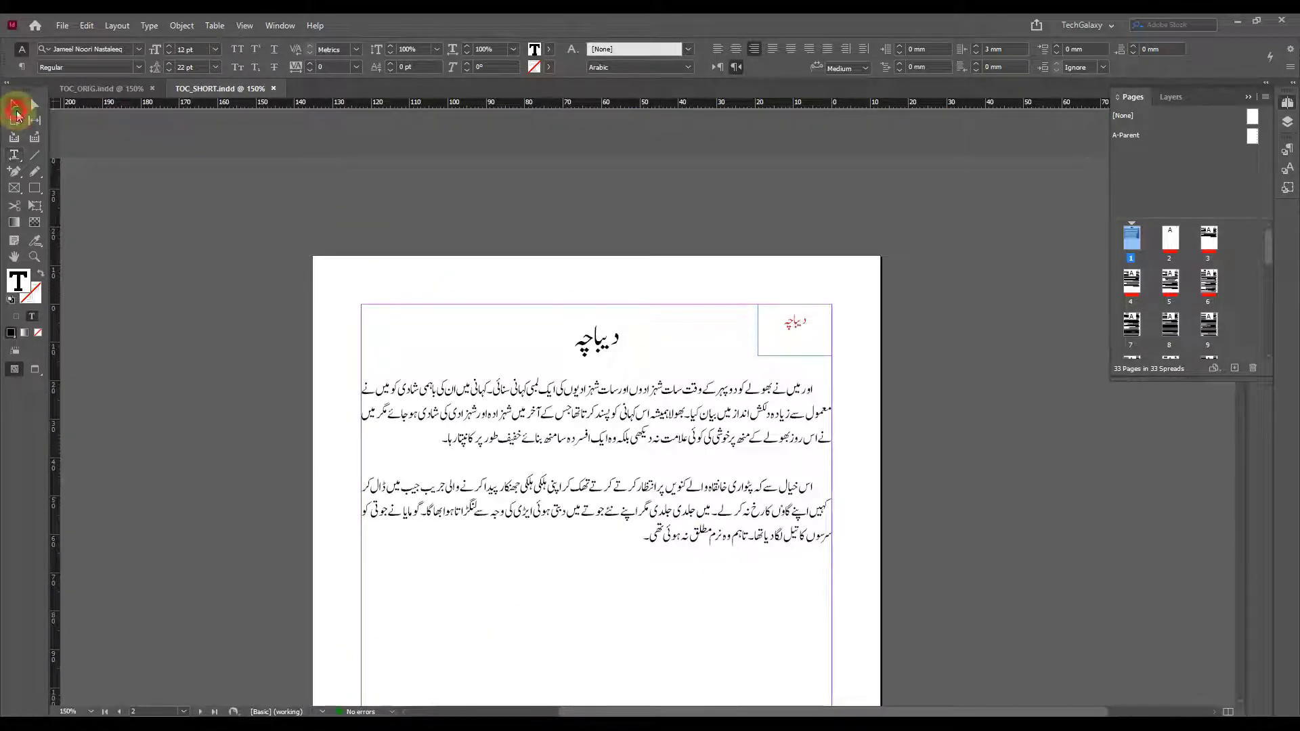
{"action": "left_click", "coordinate": [793, 331]}
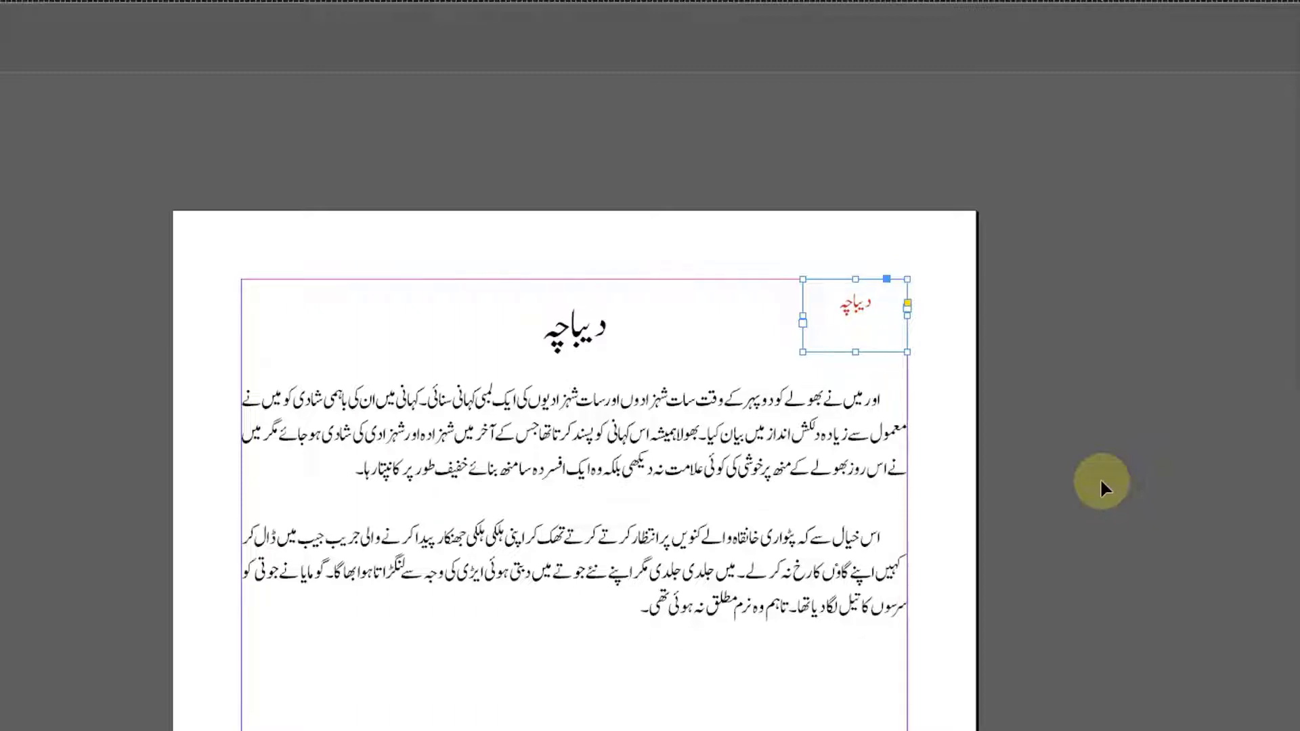
{"action": "left_click", "coordinate": [966, 363]}
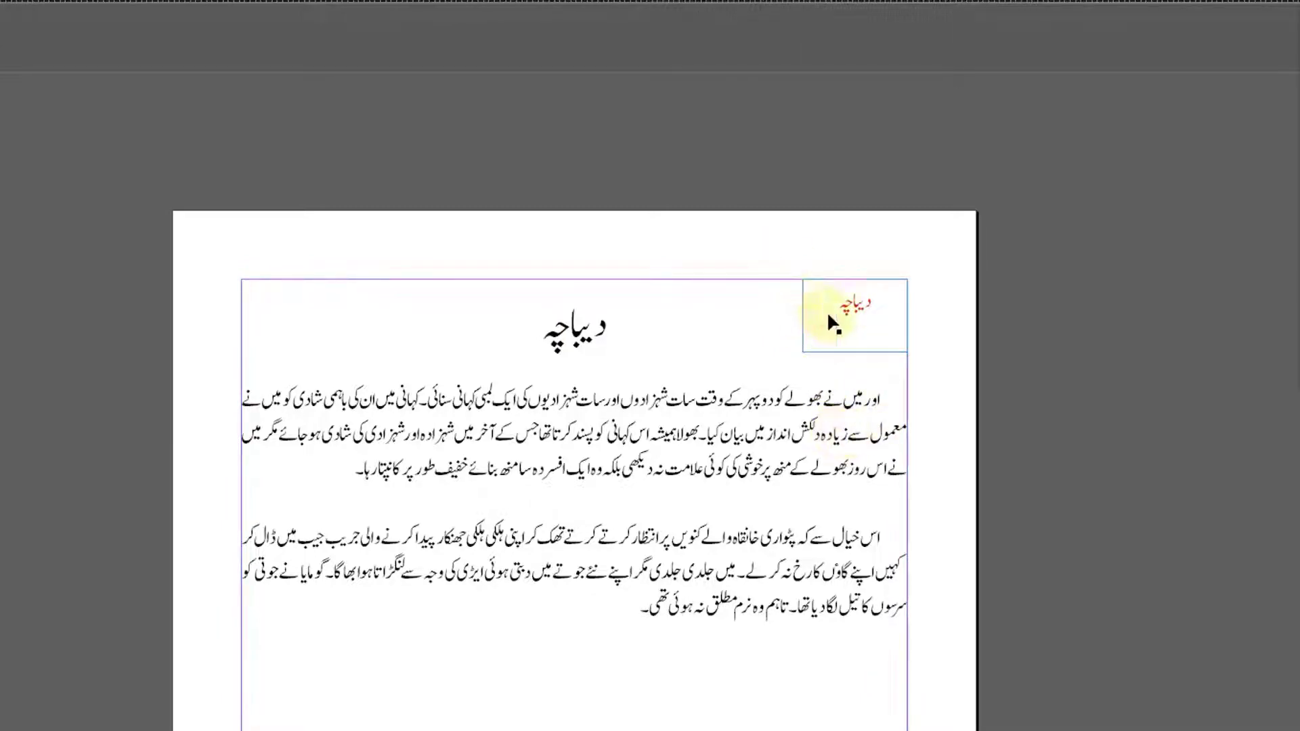
{"action": "left_click_drag", "start_coordinate": [850, 316], "coordinate": [1070, 236]}
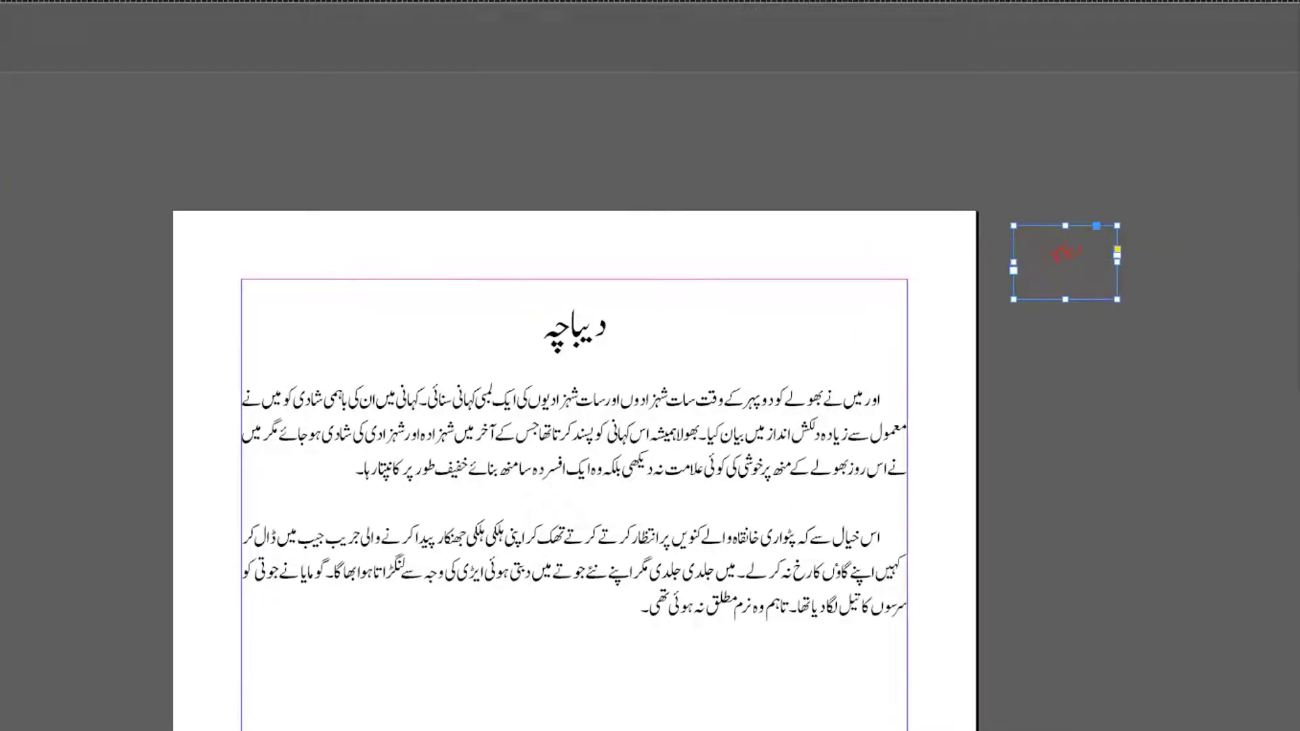
- Select all the red short-title text in the pasteboard frame and check its paragraph style
{"action": "double_click", "coordinate": [1052, 266]}
{"action": "key", "text": "ctrl+a"}
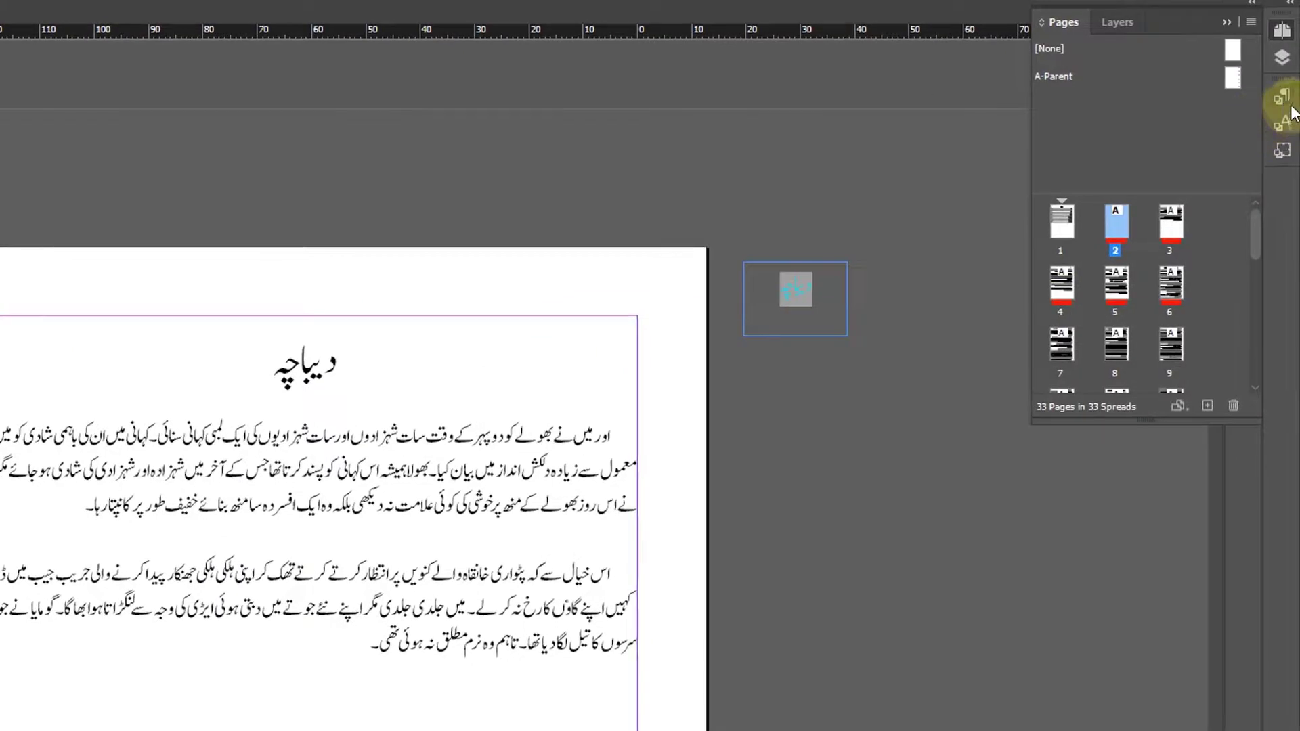
{"action": "left_click", "coordinate": [1283, 102]}
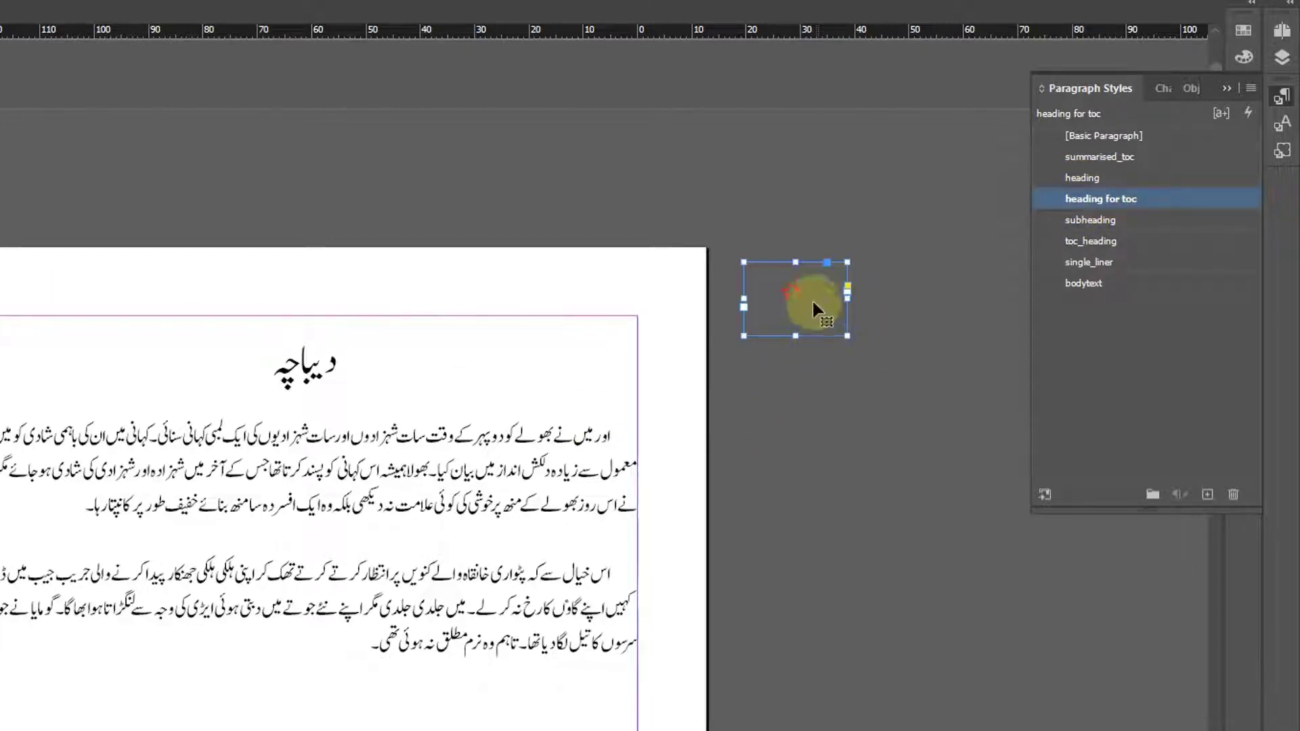
- Move the red short-title frame from the pasteboard back inside the margins of page 2, beside the heading
{"action": "left_click_drag", "start_coordinate": [819, 302], "coordinate": [612, 345]}
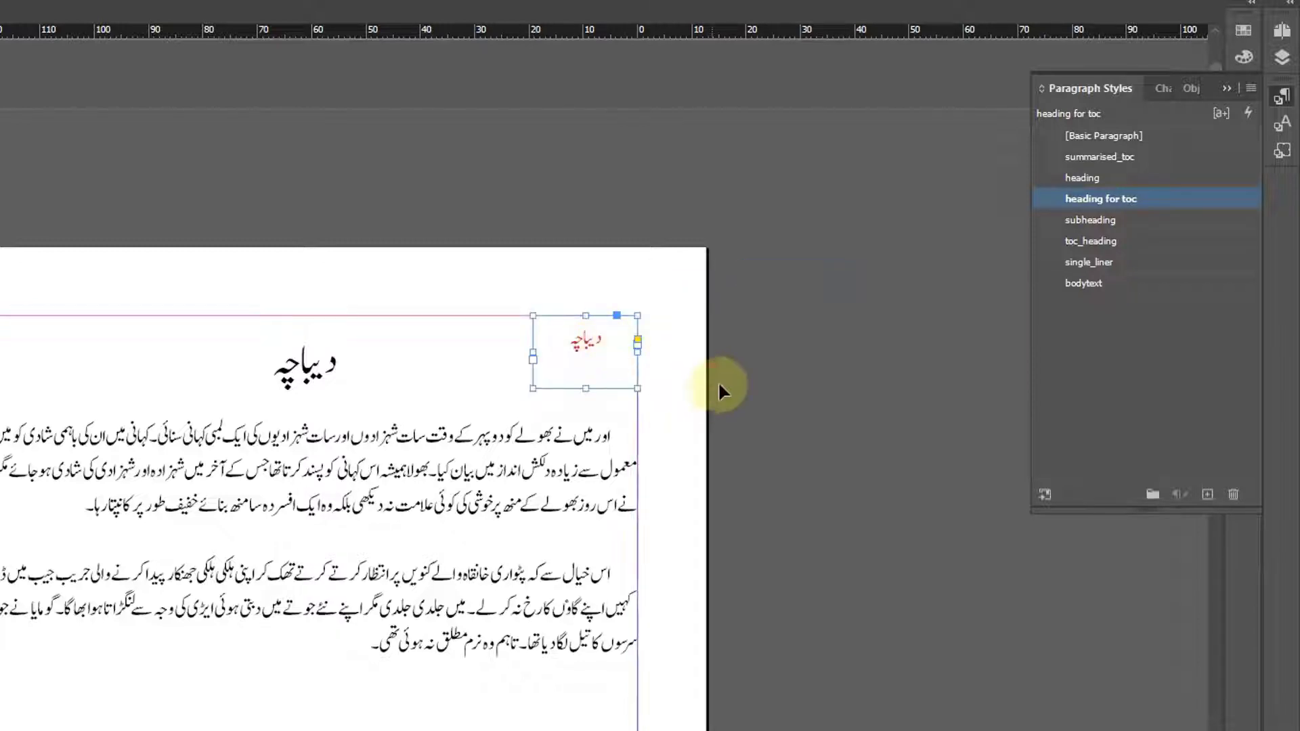
{"action": "left_click", "coordinate": [722, 379]}
- Examine the red short-title frames beside the headings on pages 3 to 5 and their paragraph style
{"action": "scroll", "coordinate": [755, 367], "scroll_direction": "down", "scroll_amount": 15}
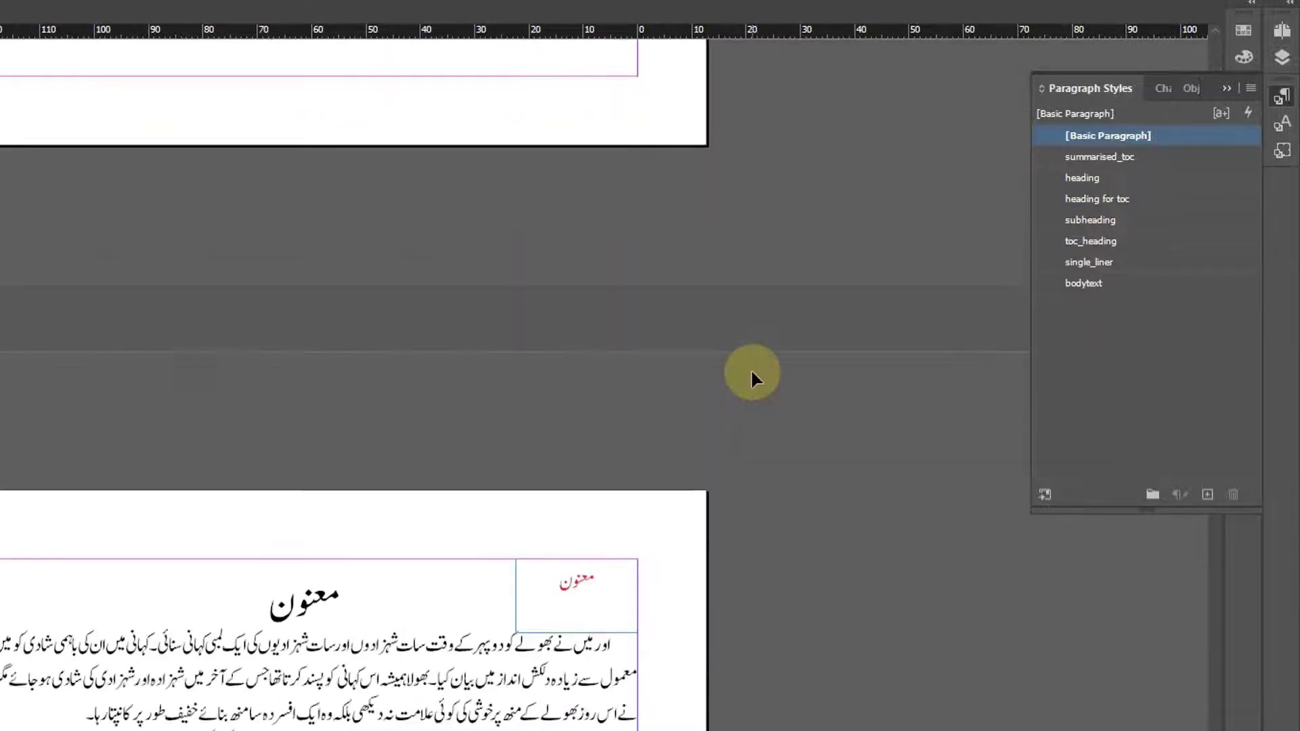
{"action": "left_click", "coordinate": [560, 428]}
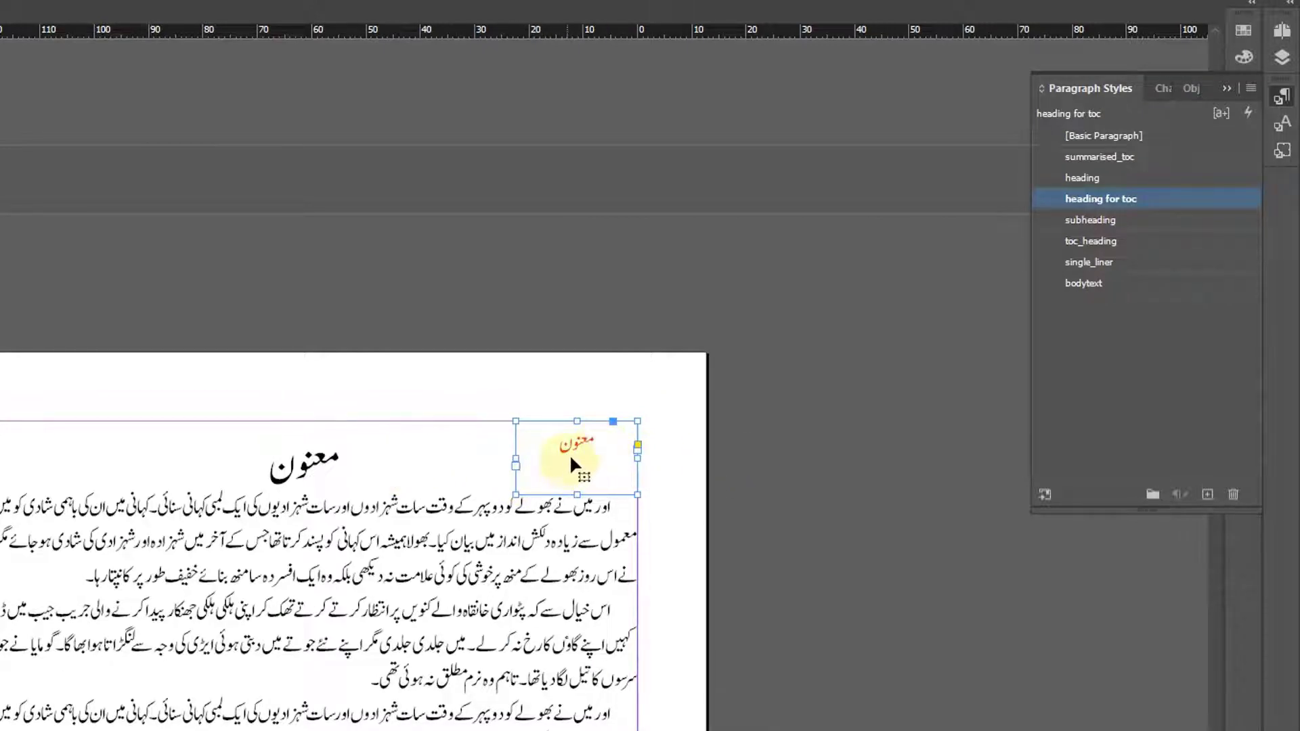
{"action": "scroll", "coordinate": [575, 485], "scroll_direction": "down", "scroll_amount": 15}
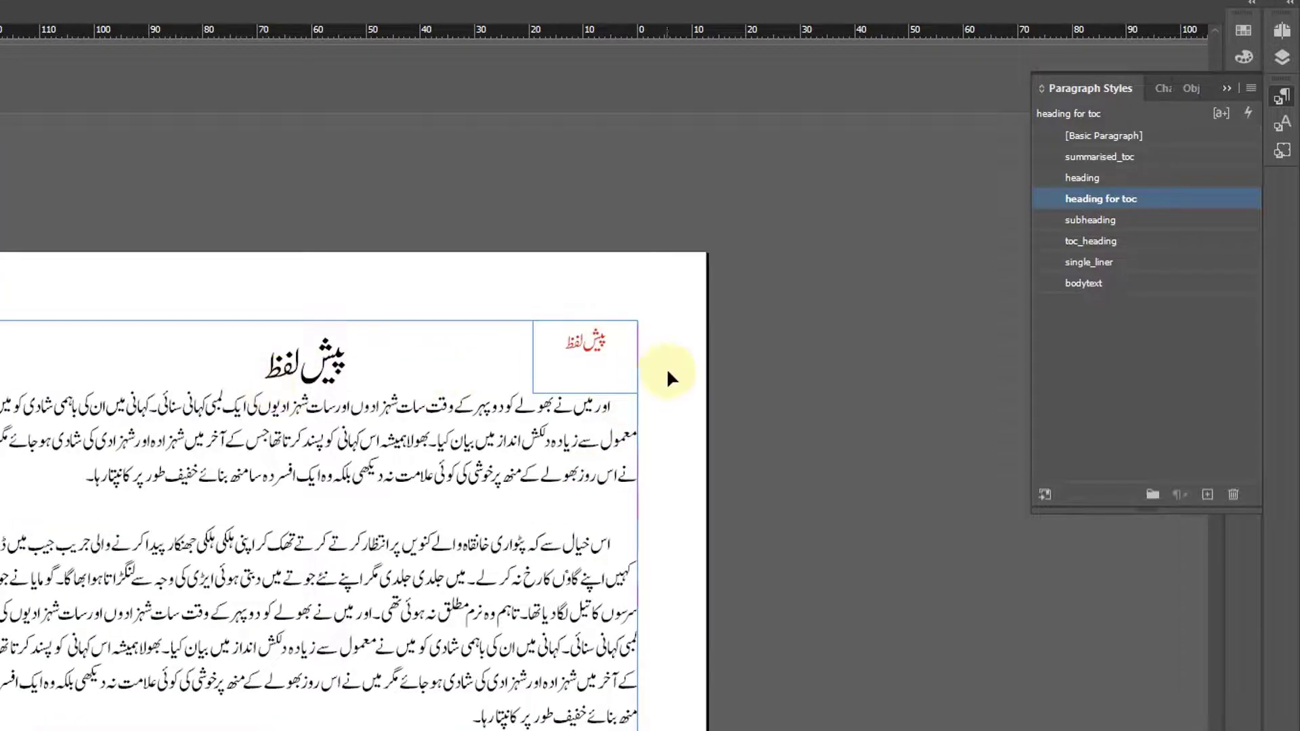
{"action": "scroll", "coordinate": [635, 386], "scroll_direction": "down", "scroll_amount": 10}
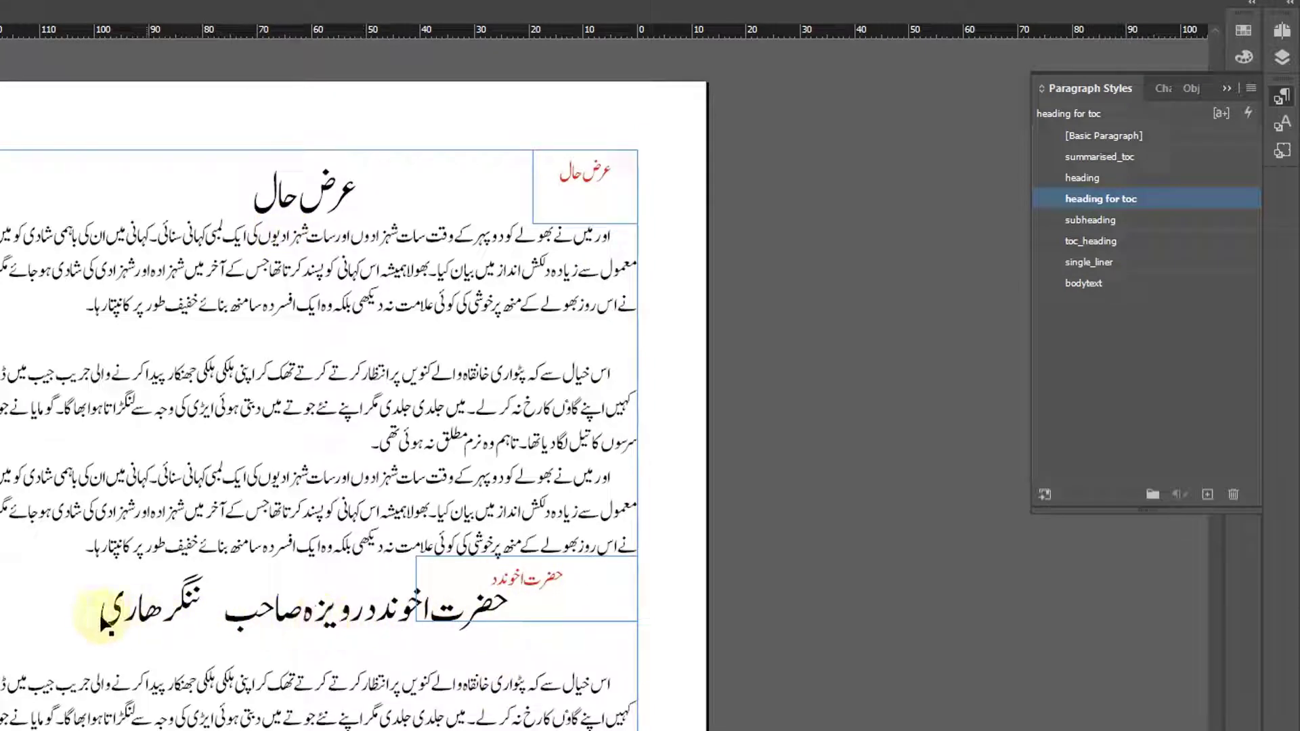
- Append "نمبر ۱" to the red short title above the second heading on page 5
{"action": "left_click", "coordinate": [554, 578]}
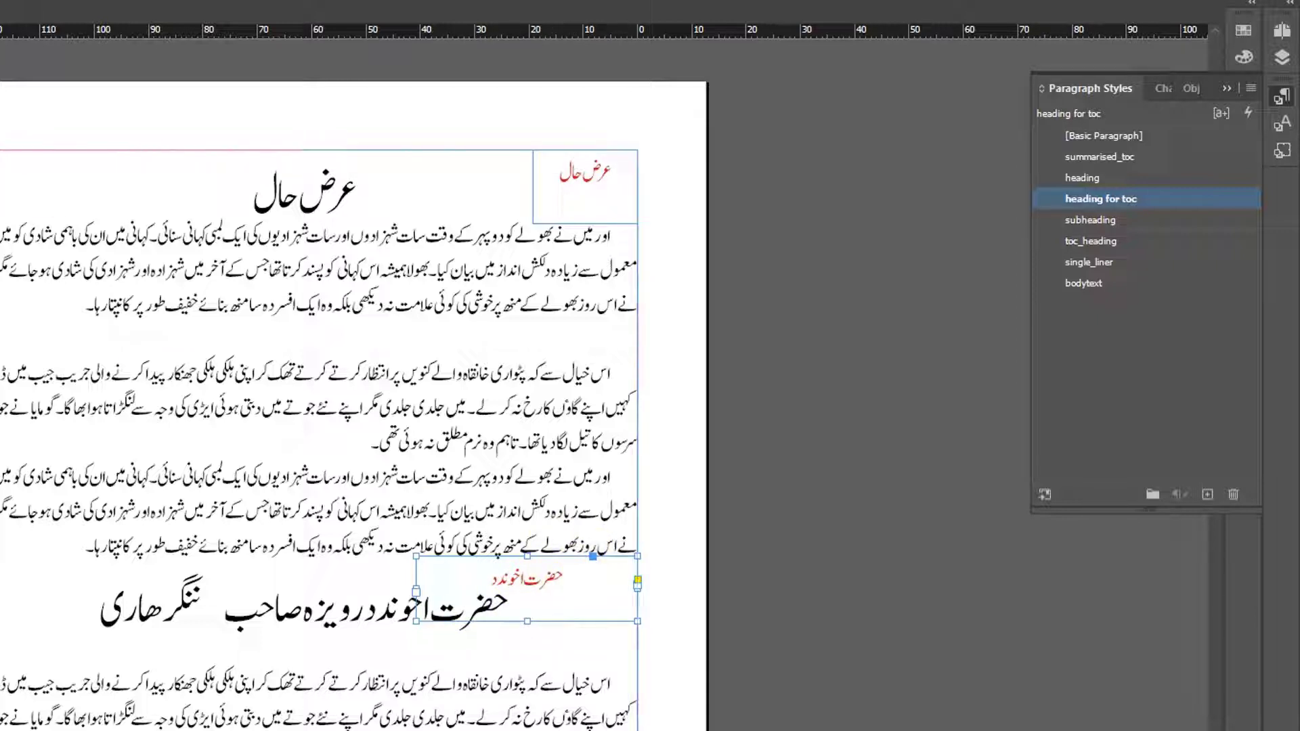
{"action": "left_click", "coordinate": [473, 589]}
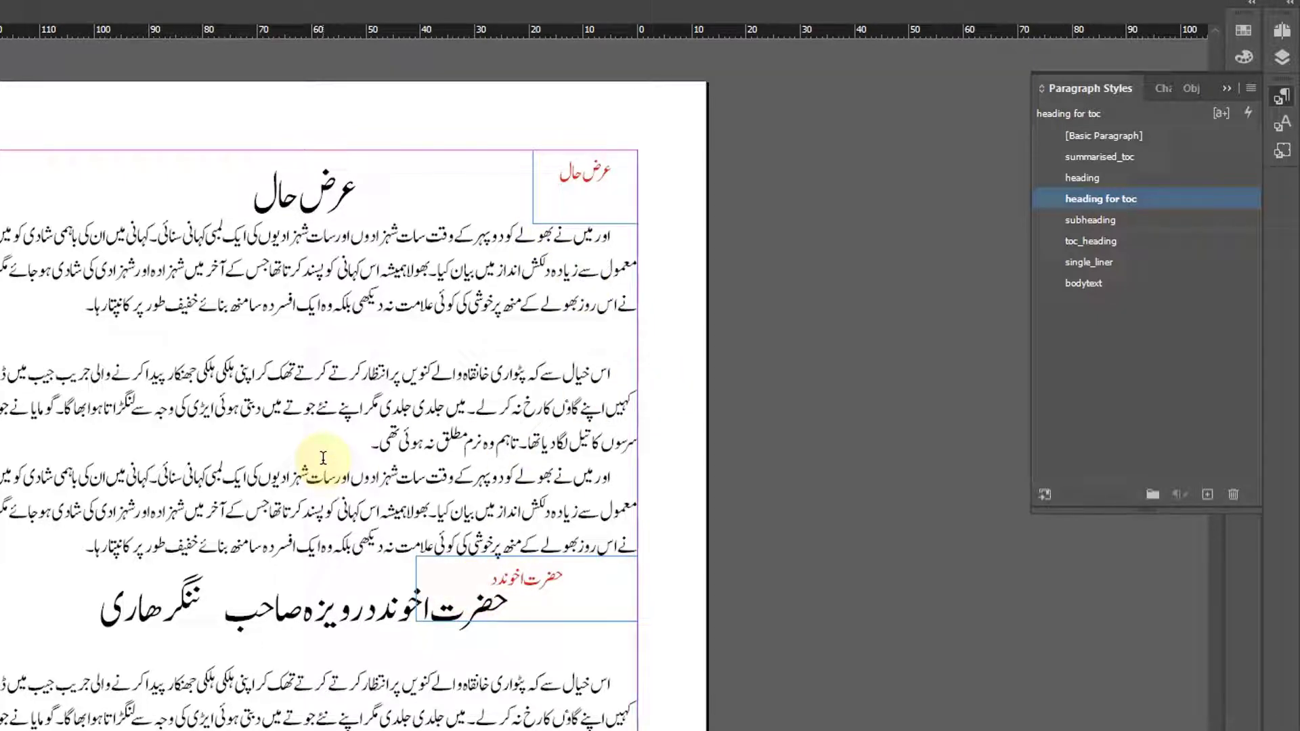
{"action": "key", "text": "alt+shift"}
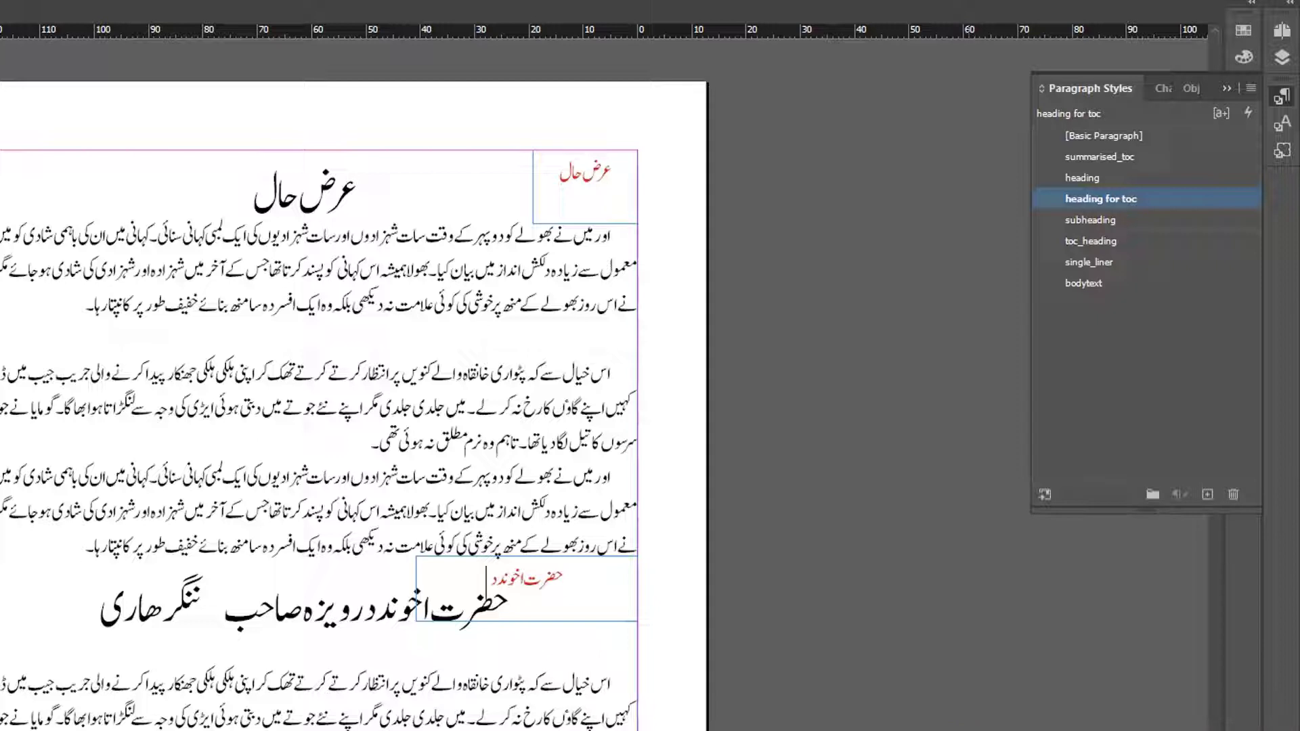
{"action": "type", "text": "نمب"}
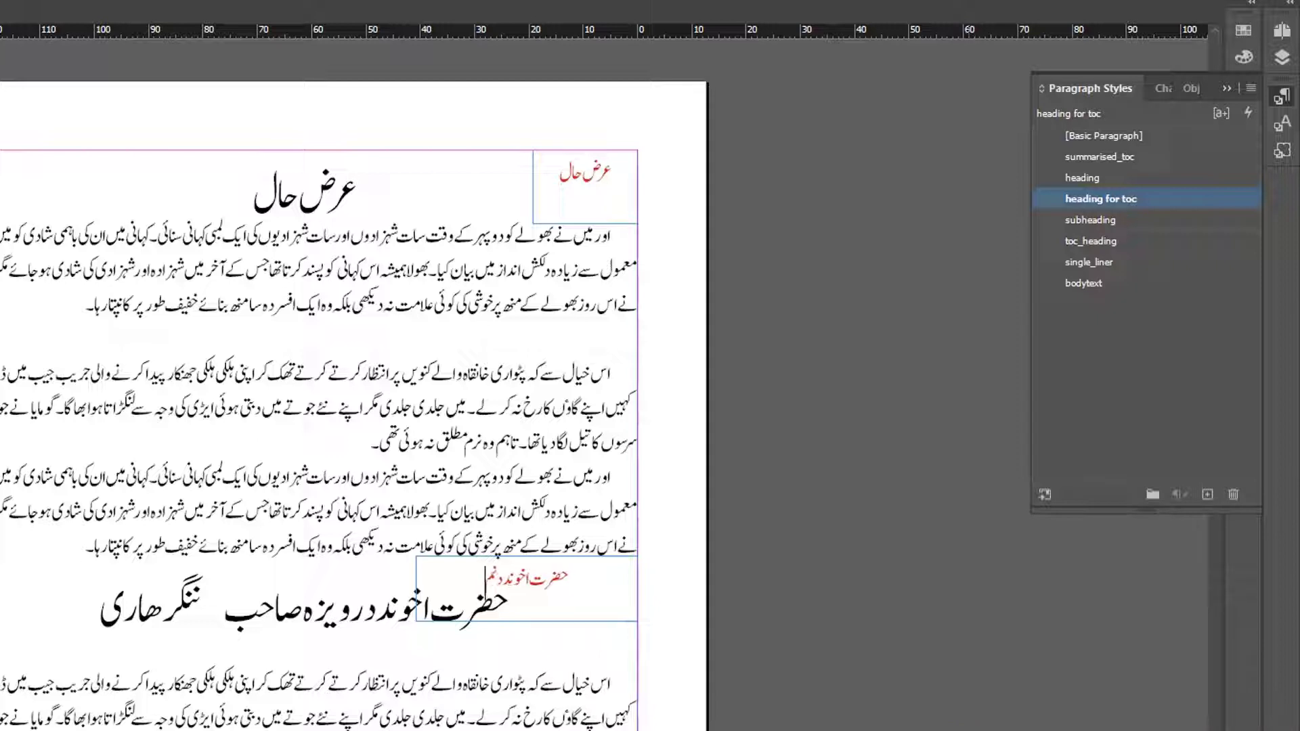
{"action": "type", "text": "رض"}
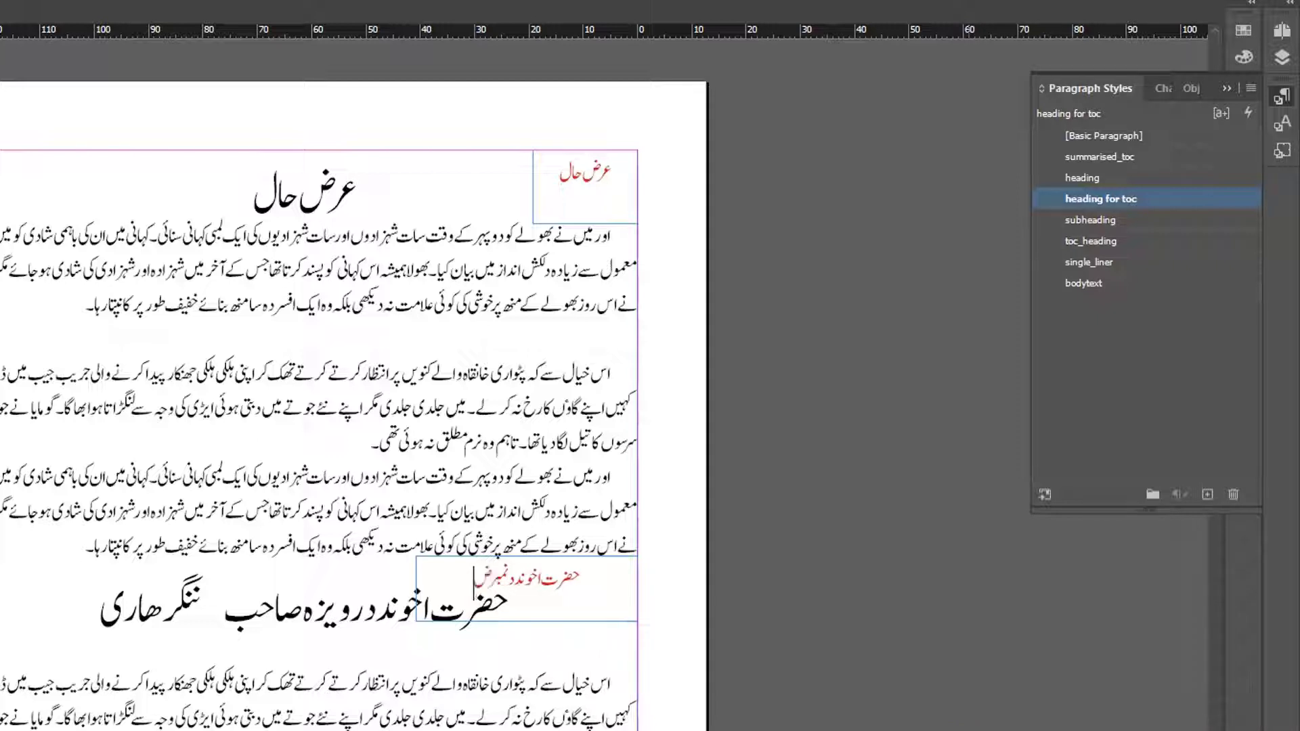
{"action": "key", "text": "BackSpace"}
{"action": "type", "text": "1"}
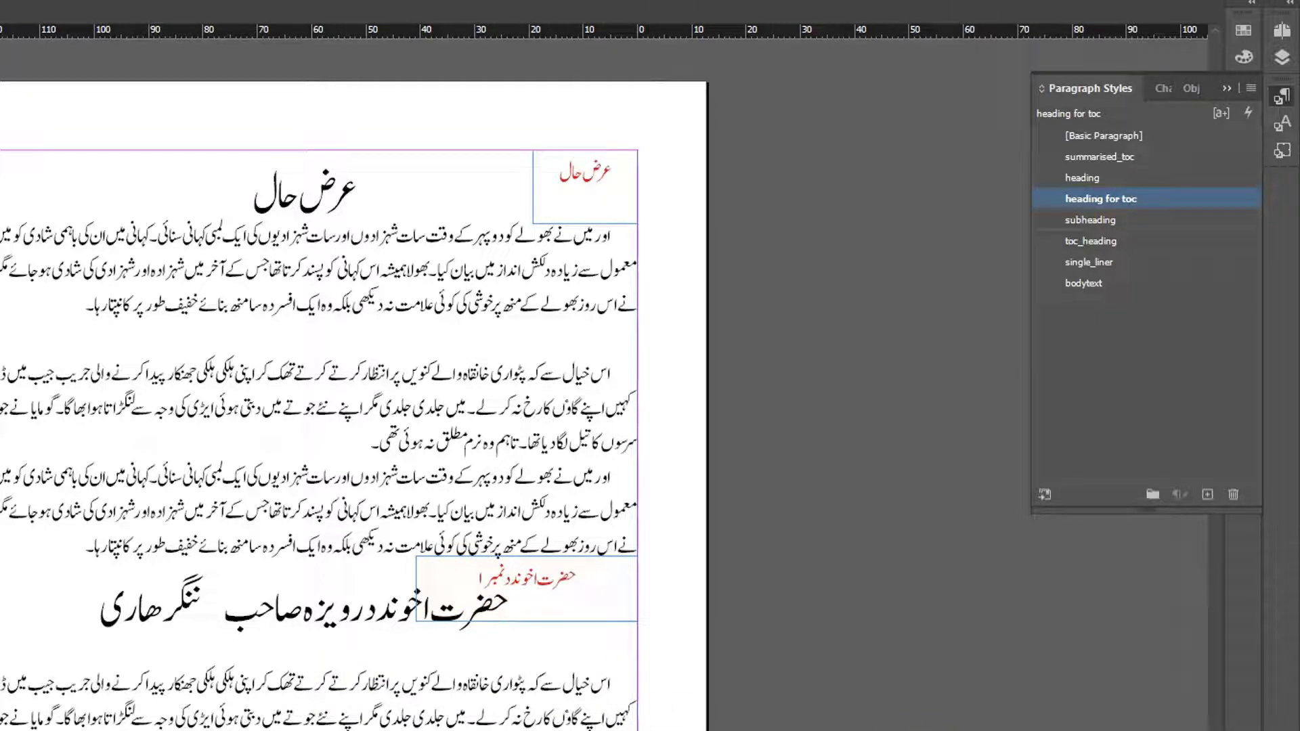
- Update the table of contents on page 1 and highlight its fifth entry to check the short title
{"action": "scroll", "coordinate": [319, 434], "scroll_direction": "down", "scroll_amount": 15}
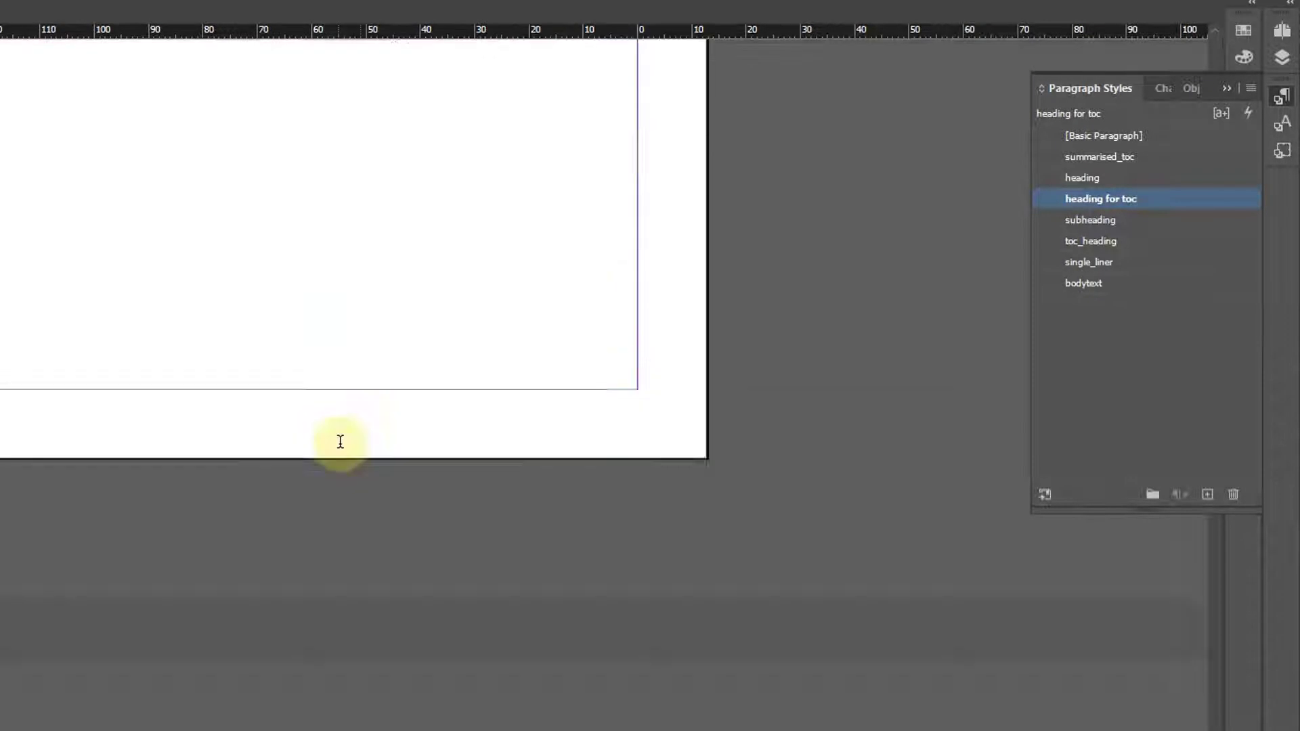
{"action": "scroll", "coordinate": [366, 467], "scroll_direction": "up", "scroll_amount": 20}
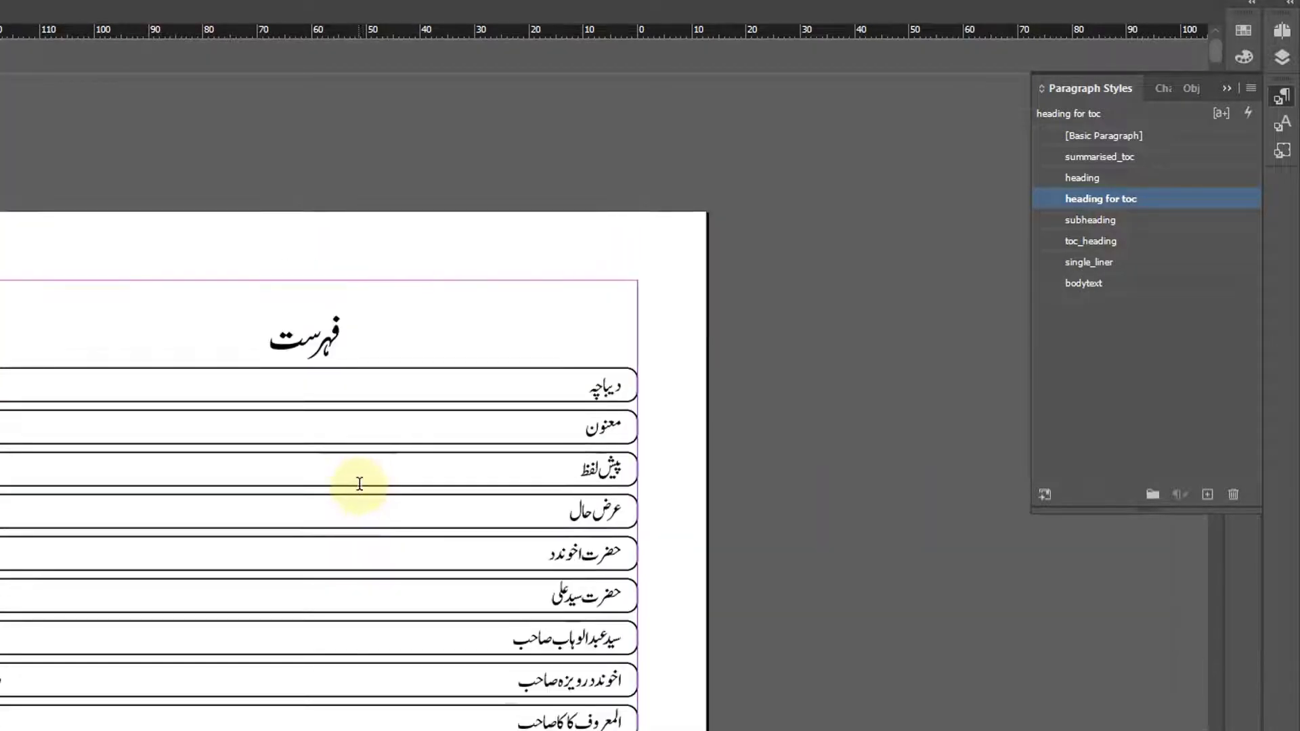
{"action": "left_click", "coordinate": [357, 481]}
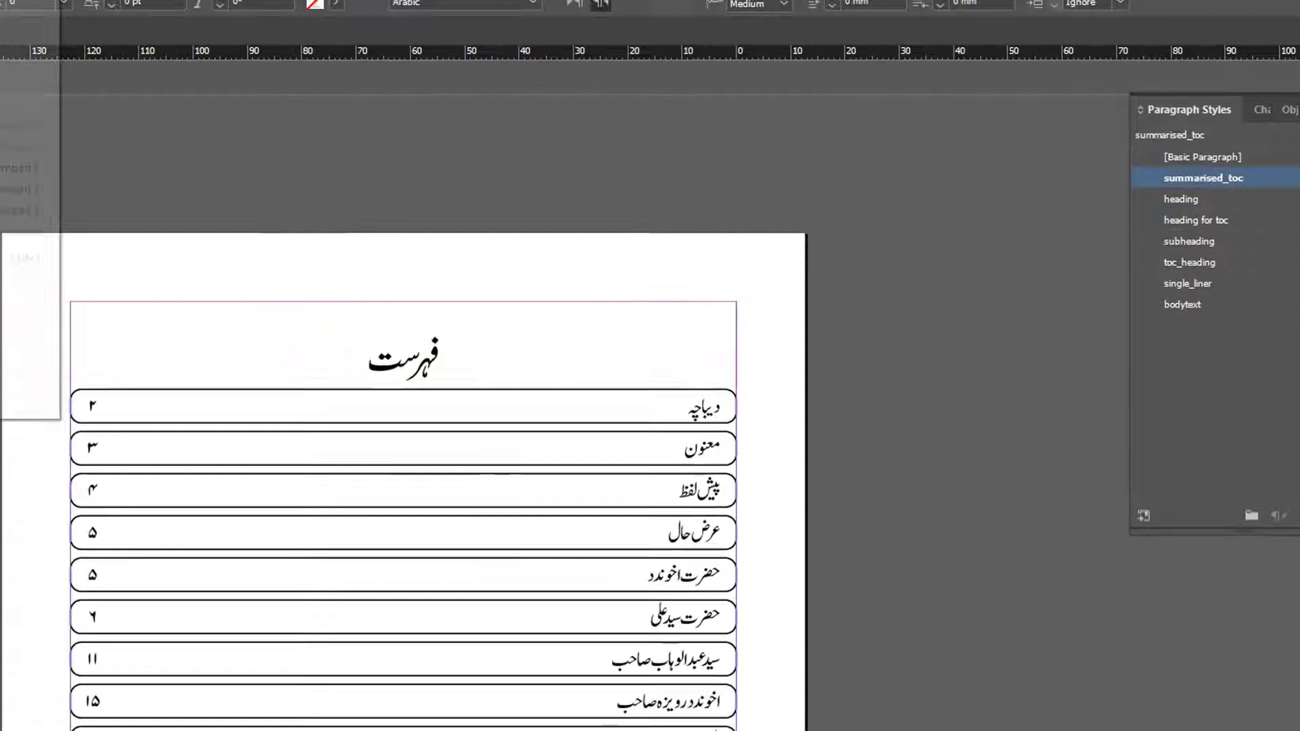
{"action": "left_click", "coordinate": [38, 8]}
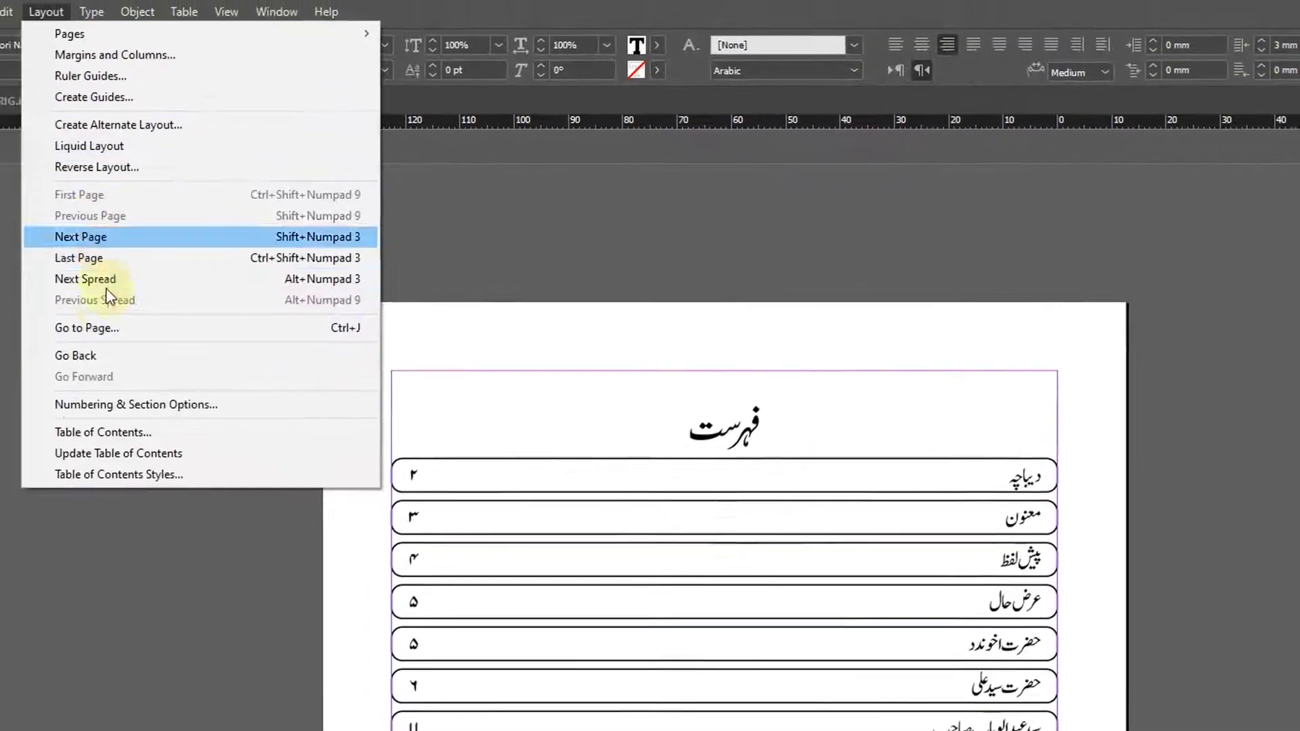
{"action": "left_click", "coordinate": [111, 456]}
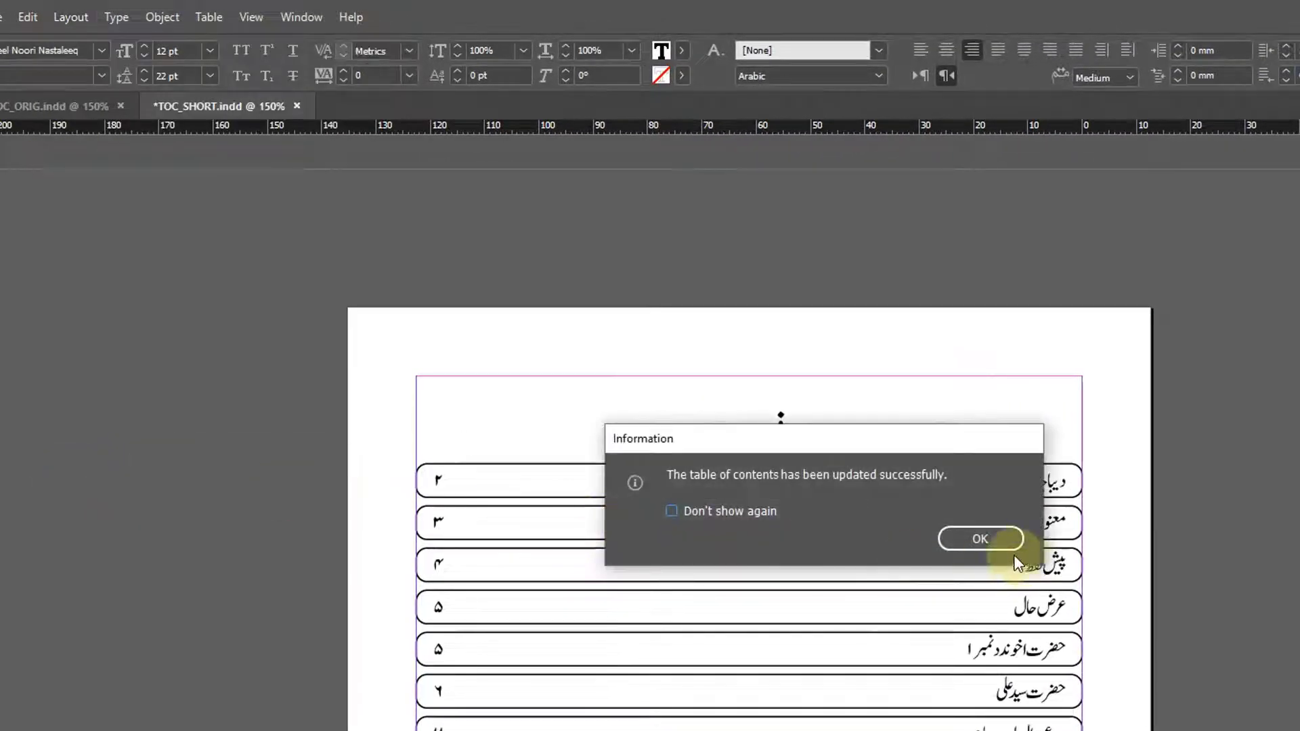
{"action": "left_click", "coordinate": [990, 539]}
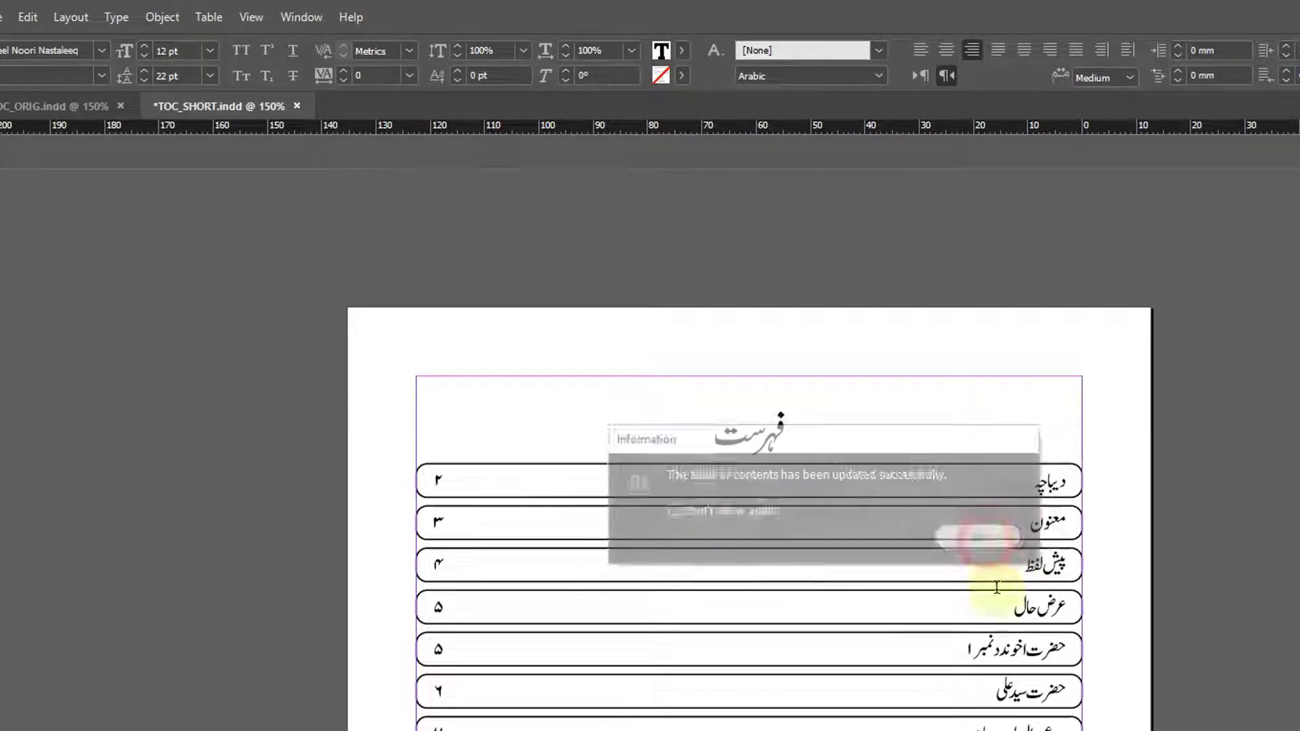
{"action": "left_click_drag", "start_coordinate": [956, 652], "coordinate": [998, 648]}
{"action": "left_click", "coordinate": [946, 652]}
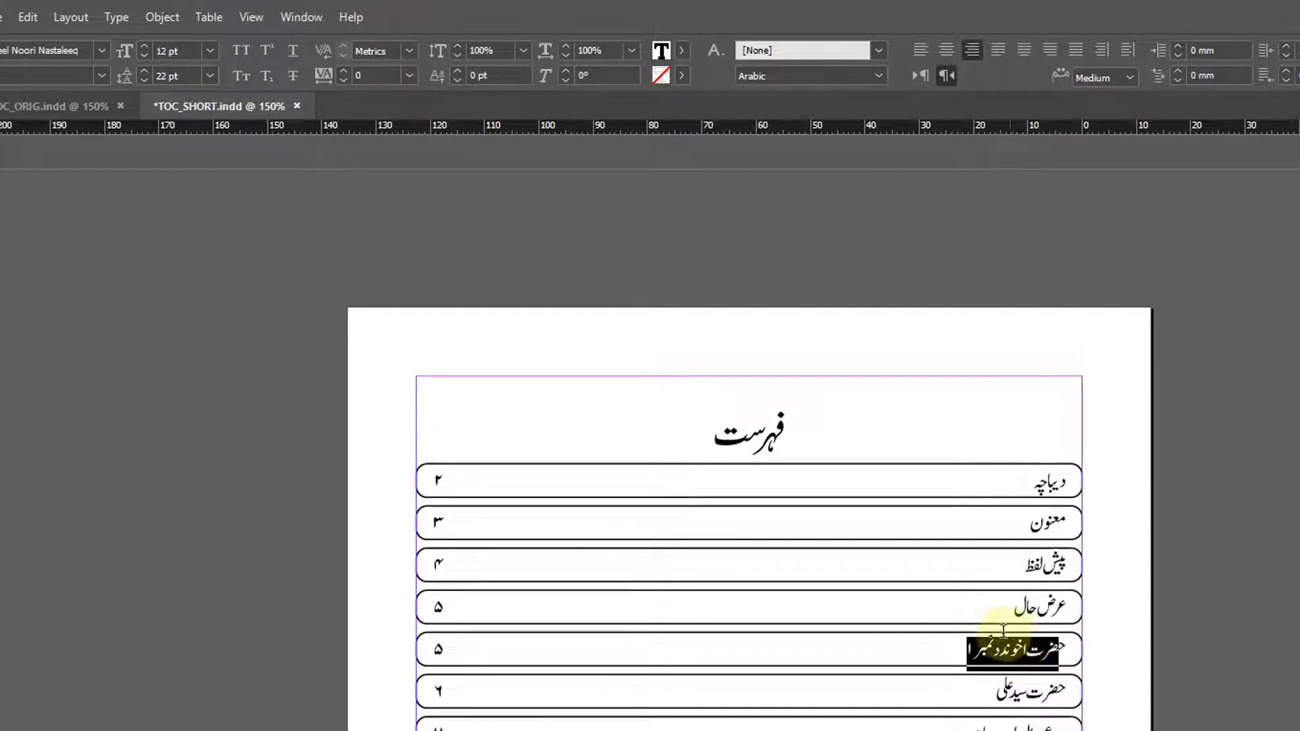
- Delete the trailing number 1 from the red short title above the second heading on page 5
{"action": "scroll", "coordinate": [1015, 575], "scroll_direction": "down", "scroll_amount": 5}
{"action": "scroll", "coordinate": [1036, 474], "scroll_direction": "up", "scroll_amount": 3}
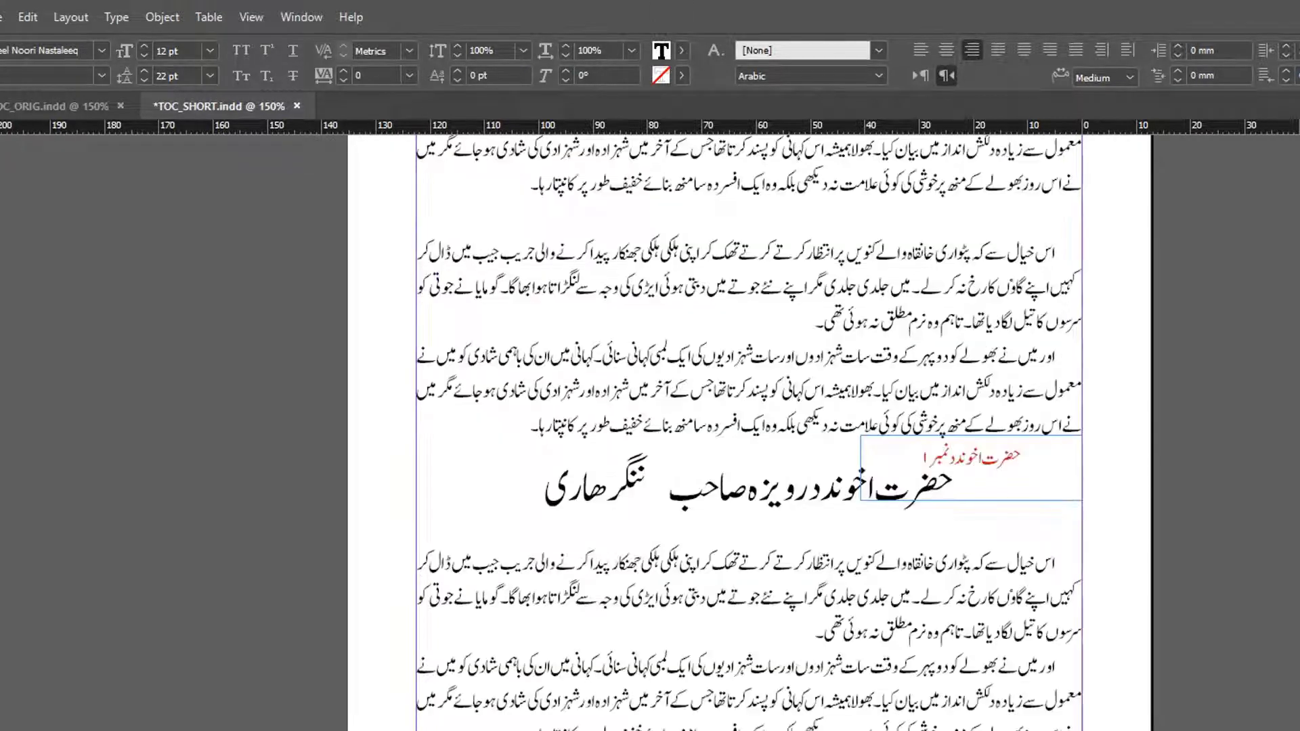
{"action": "left_click", "coordinate": [899, 465]}
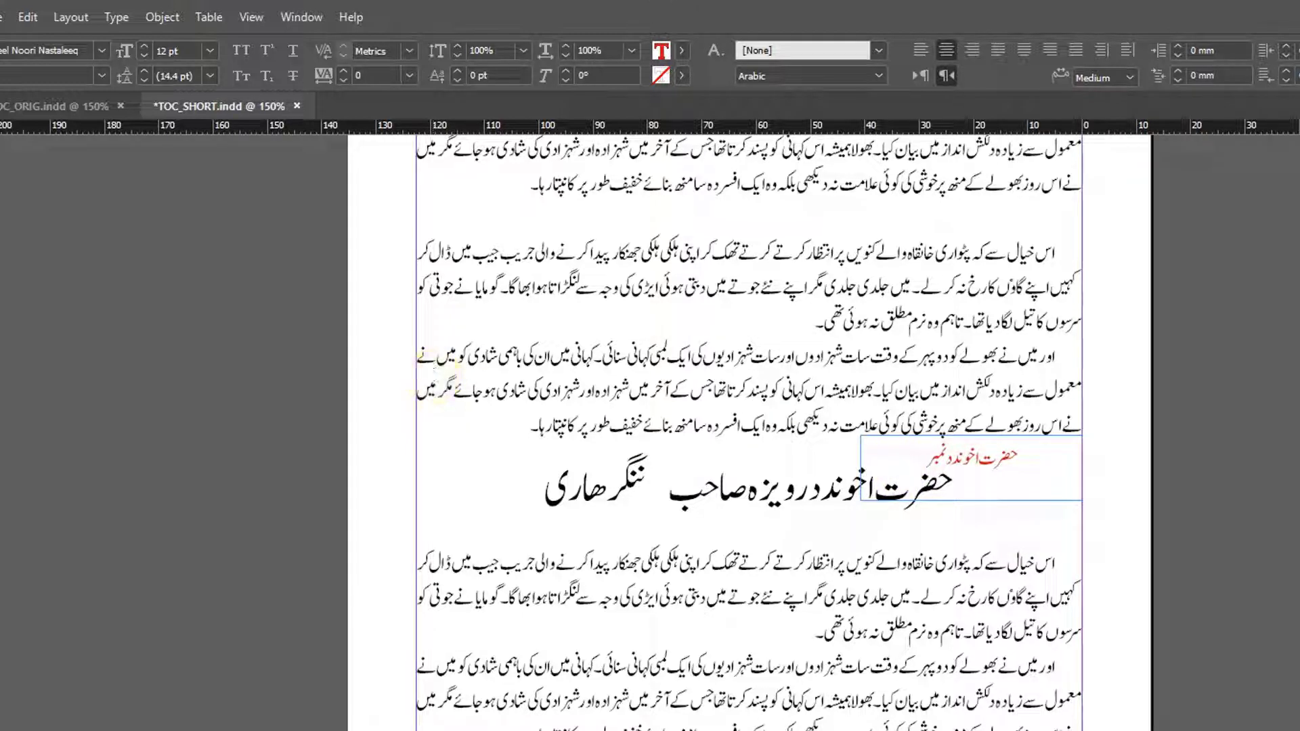
{"action": "key", "text": "Escape"}
- Insert a break before the first heading on page 5 to push the main text onto the following page
{"action": "key", "text": "t"}
{"action": "scroll", "coordinate": [982, 441], "scroll_direction": "up", "scroll_amount": 7}
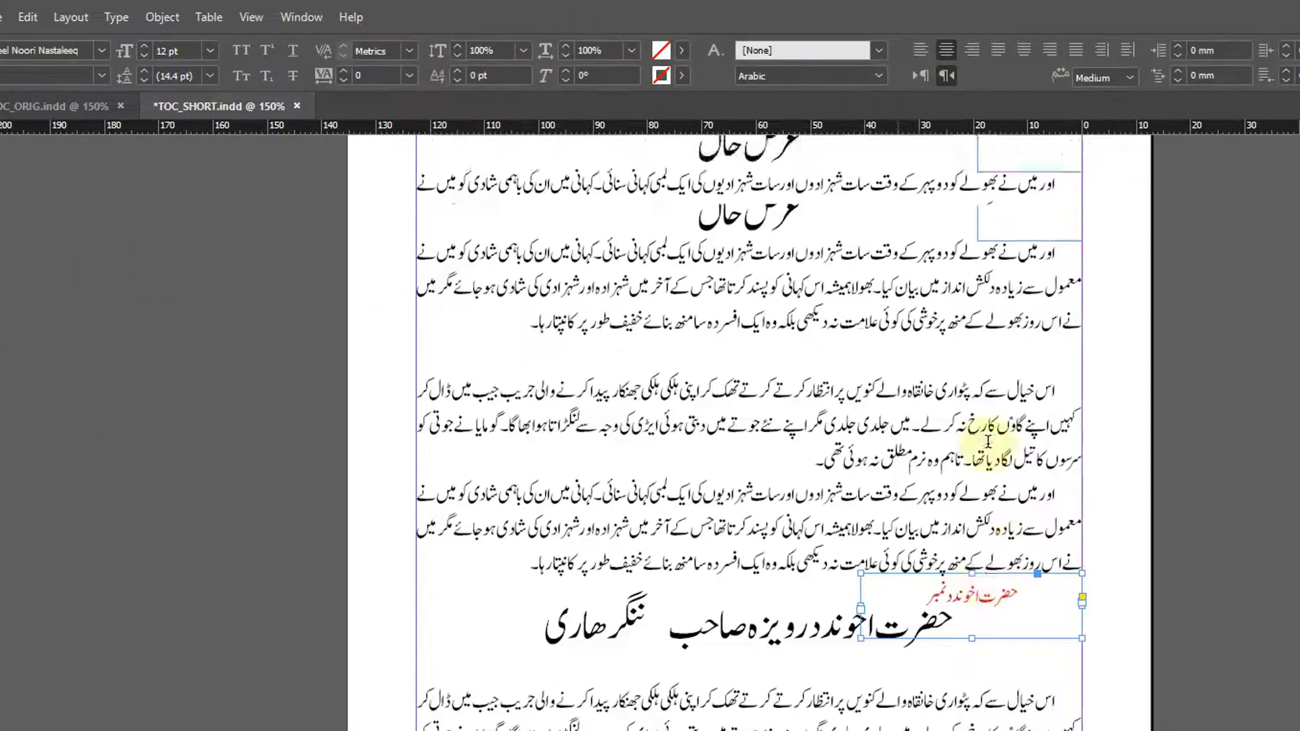
{"action": "left_click", "coordinate": [838, 547]}
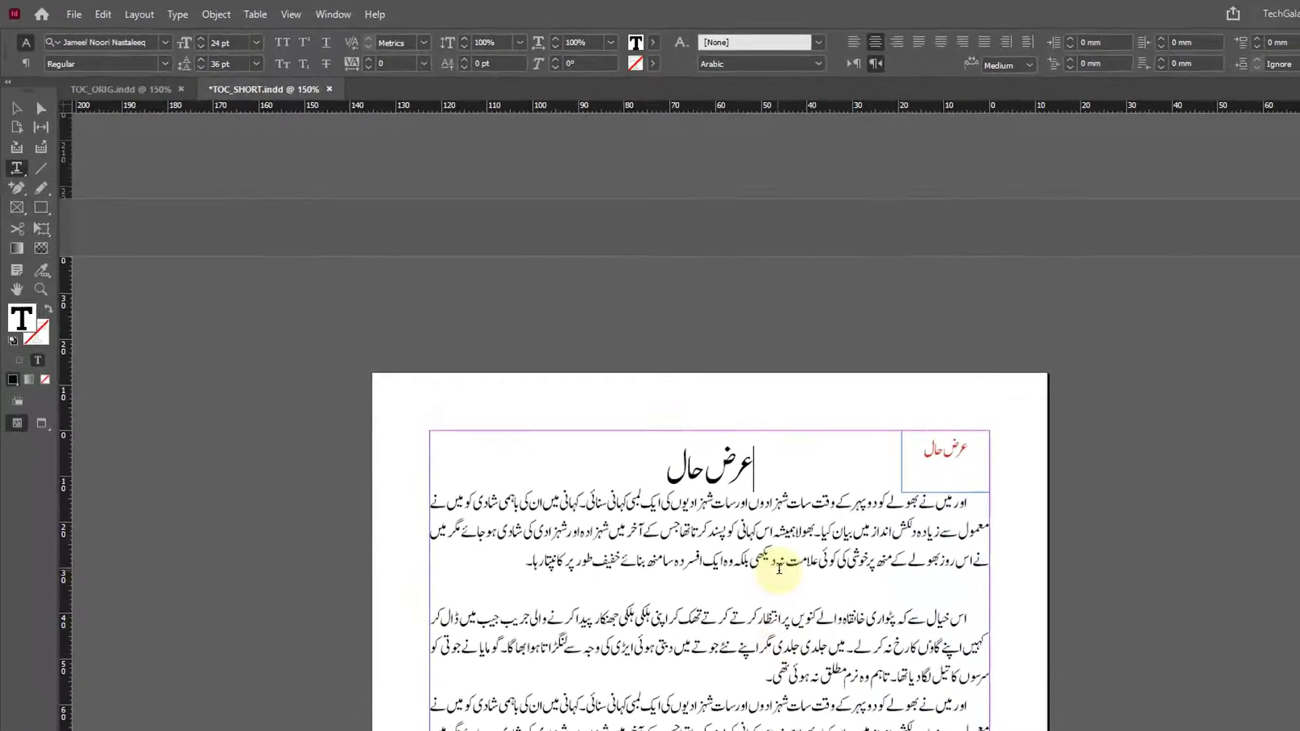
{"action": "scroll", "coordinate": [828, 683], "scroll_direction": "down", "scroll_amount": 2}
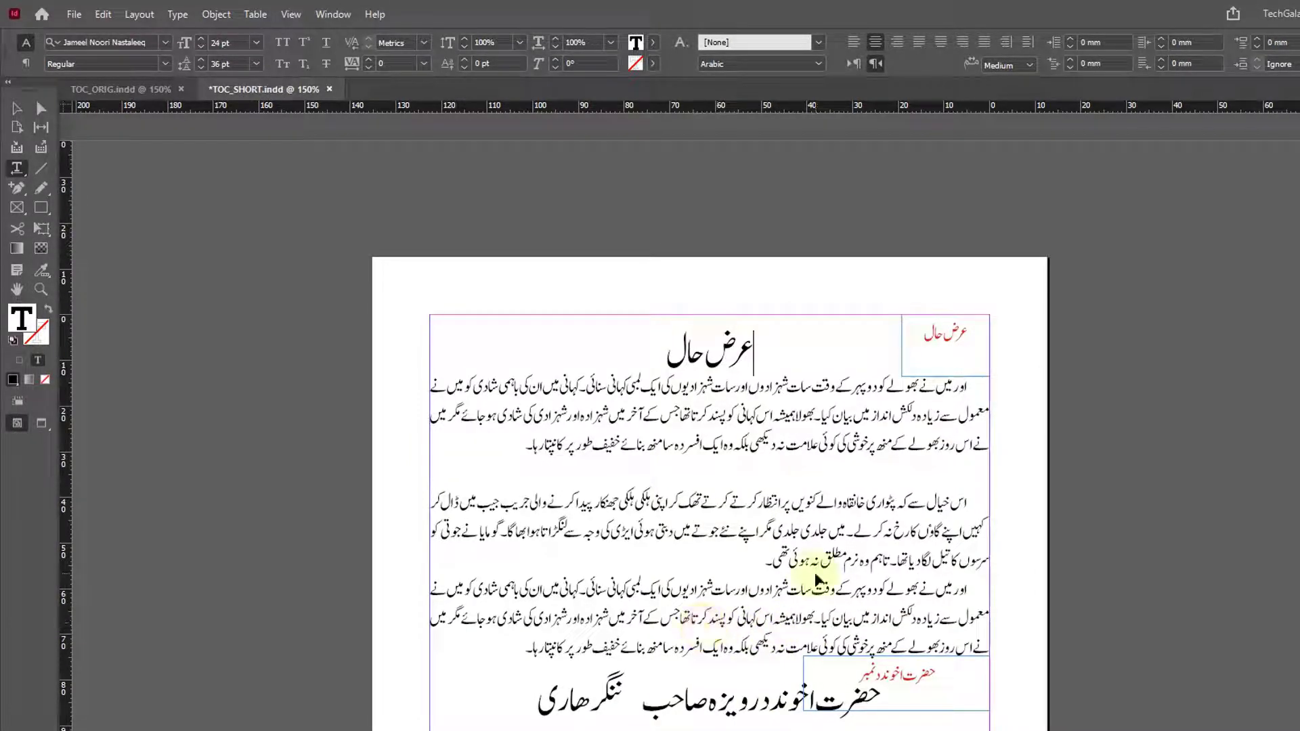
{"action": "scroll", "coordinate": [817, 577], "scroll_direction": "down", "scroll_amount": 10}
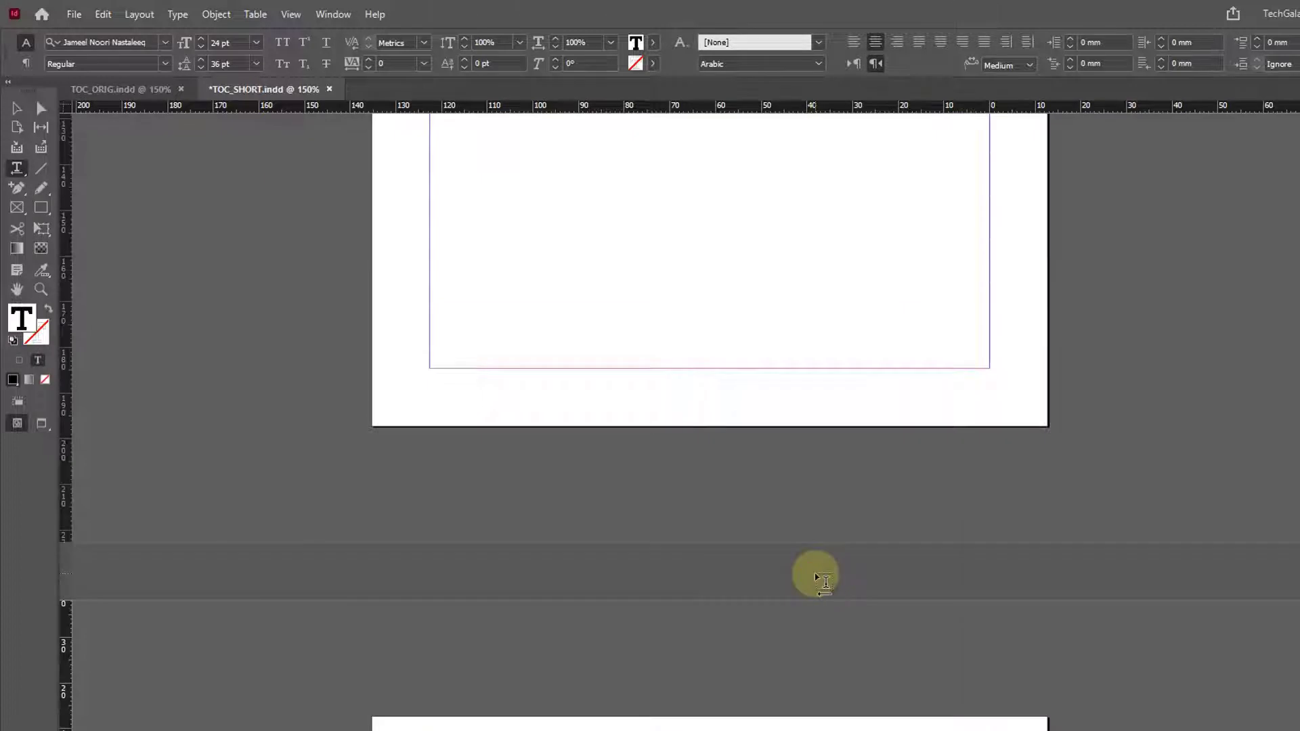
- Compare the position of the two red short-title frames on page 5 with their full headings in the main text
{"action": "scroll", "coordinate": [819, 575], "scroll_direction": "down", "scroll_amount": 8}
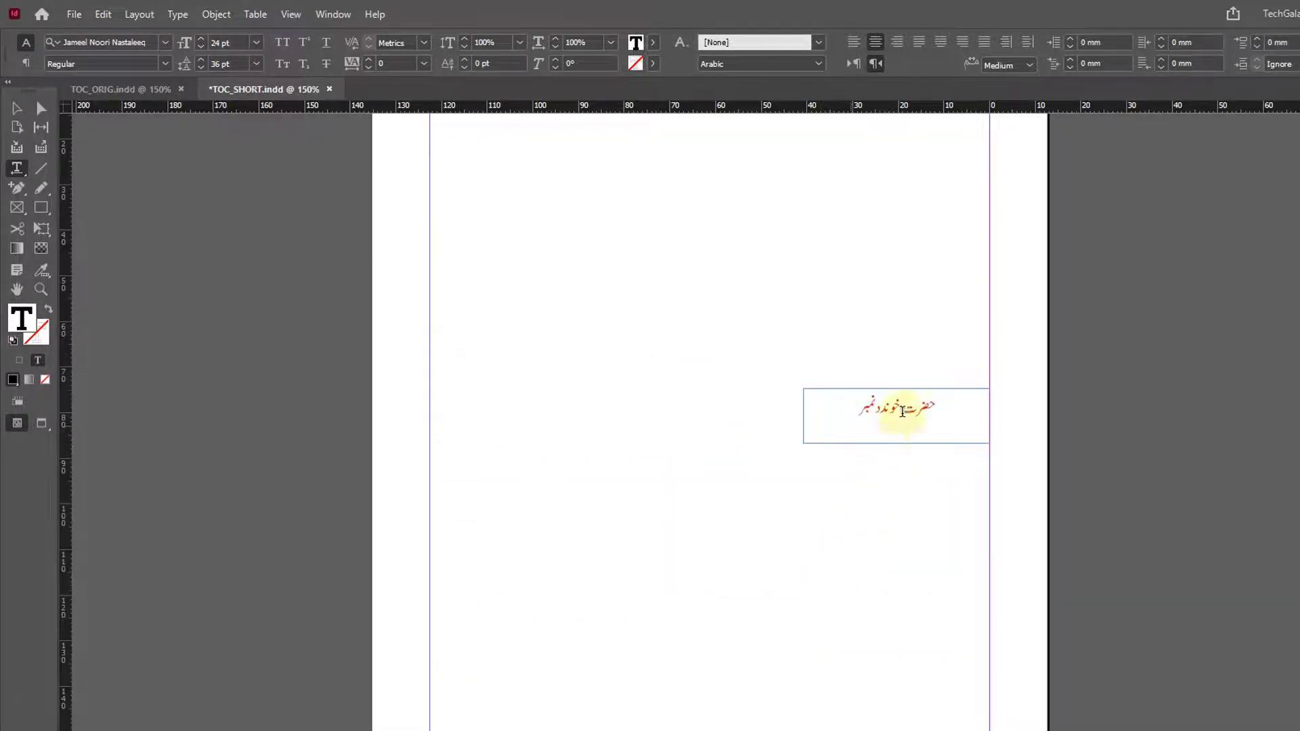
{"action": "scroll", "coordinate": [1060, 380], "scroll_direction": "up", "scroll_amount": 4}
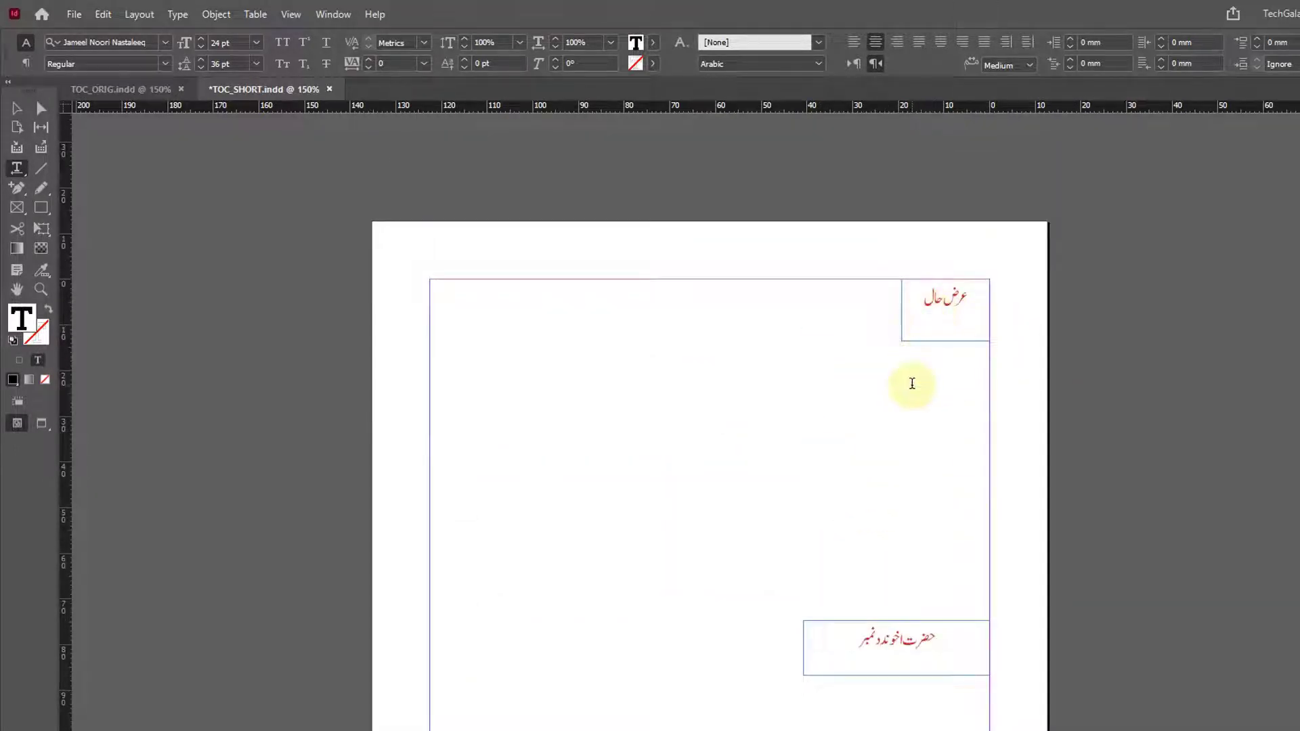
{"action": "scroll", "coordinate": [936, 481], "scroll_direction": "down", "scroll_amount": 7}
{"action": "scroll", "coordinate": [941, 508], "scroll_direction": "up", "scroll_amount": 7}
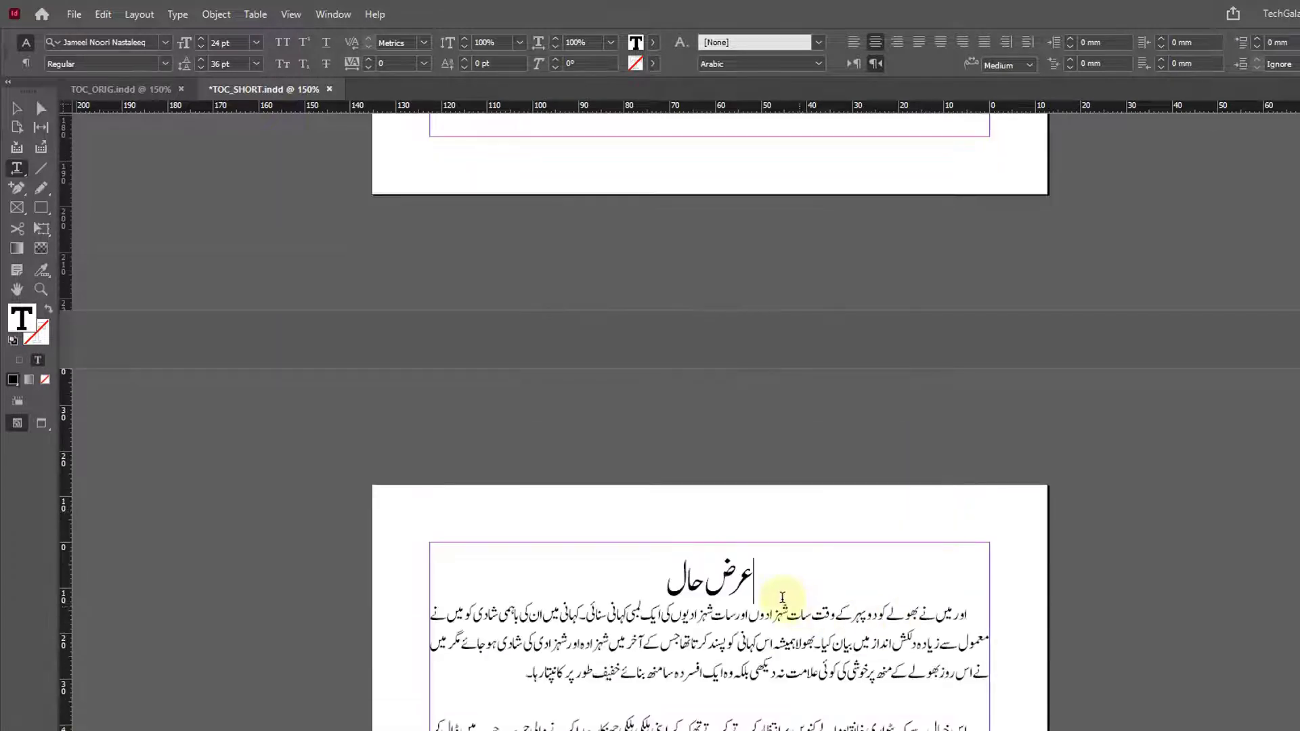
{"action": "scroll", "coordinate": [765, 474], "scroll_direction": "down", "scroll_amount": 5}
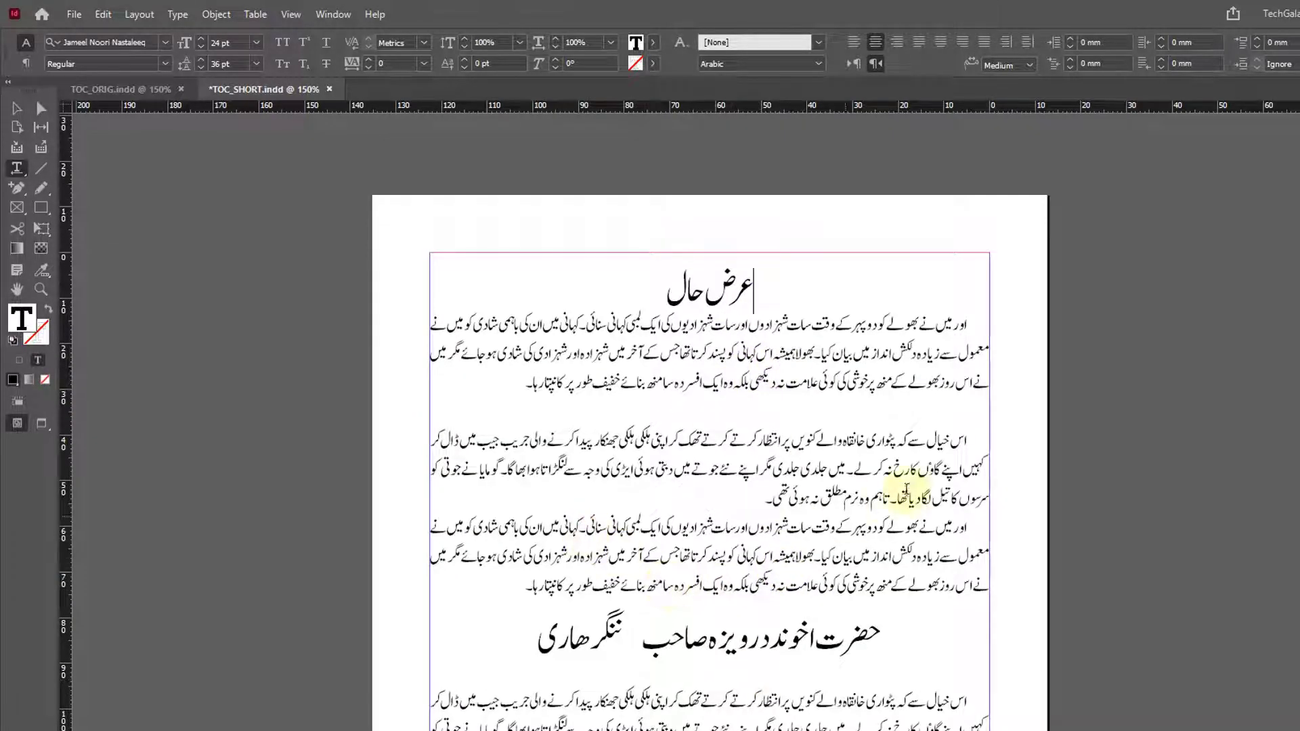
{"action": "scroll", "coordinate": [728, 377], "scroll_direction": "down", "scroll_amount": 9}
{"action": "scroll", "coordinate": [727, 377], "scroll_direction": "up", "scroll_amount": 11}
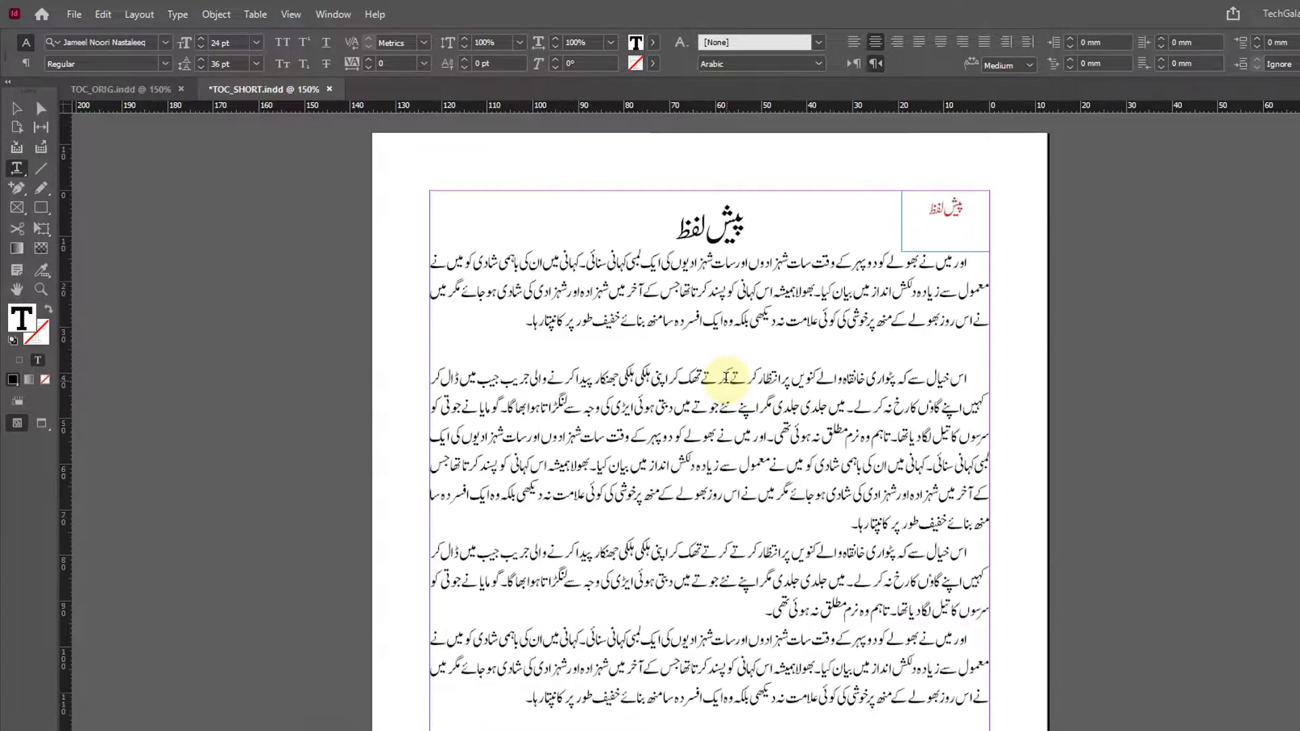
{"action": "left_click", "coordinate": [140, 14]}
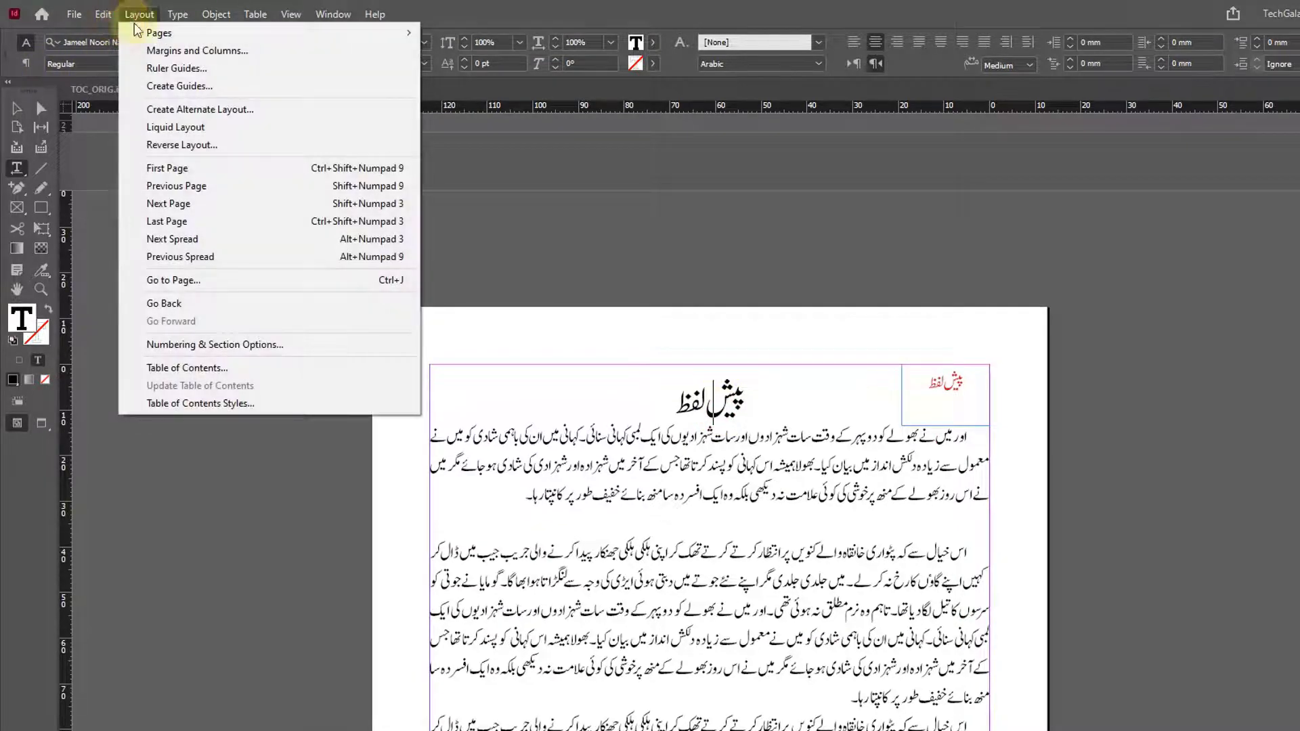
{"action": "left_click", "coordinate": [776, 530]}
{"action": "left_click", "coordinate": [859, 480]}
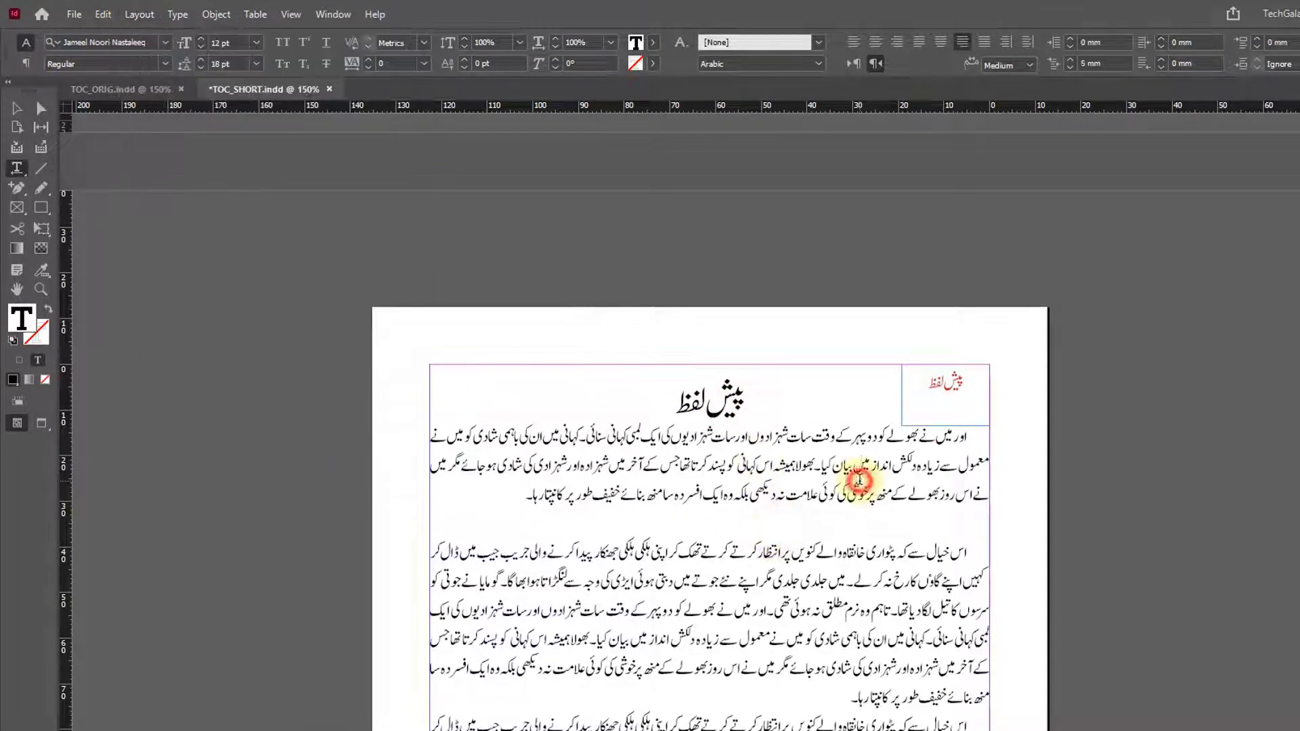
- Update the table of contents on page 1 and check the page numbers of its fourth and fifth entries
{"action": "scroll", "coordinate": [737, 432], "scroll_direction": "down", "scroll_amount": 18}
{"action": "scroll", "coordinate": [736, 430], "scroll_direction": "up", "scroll_amount": 20}
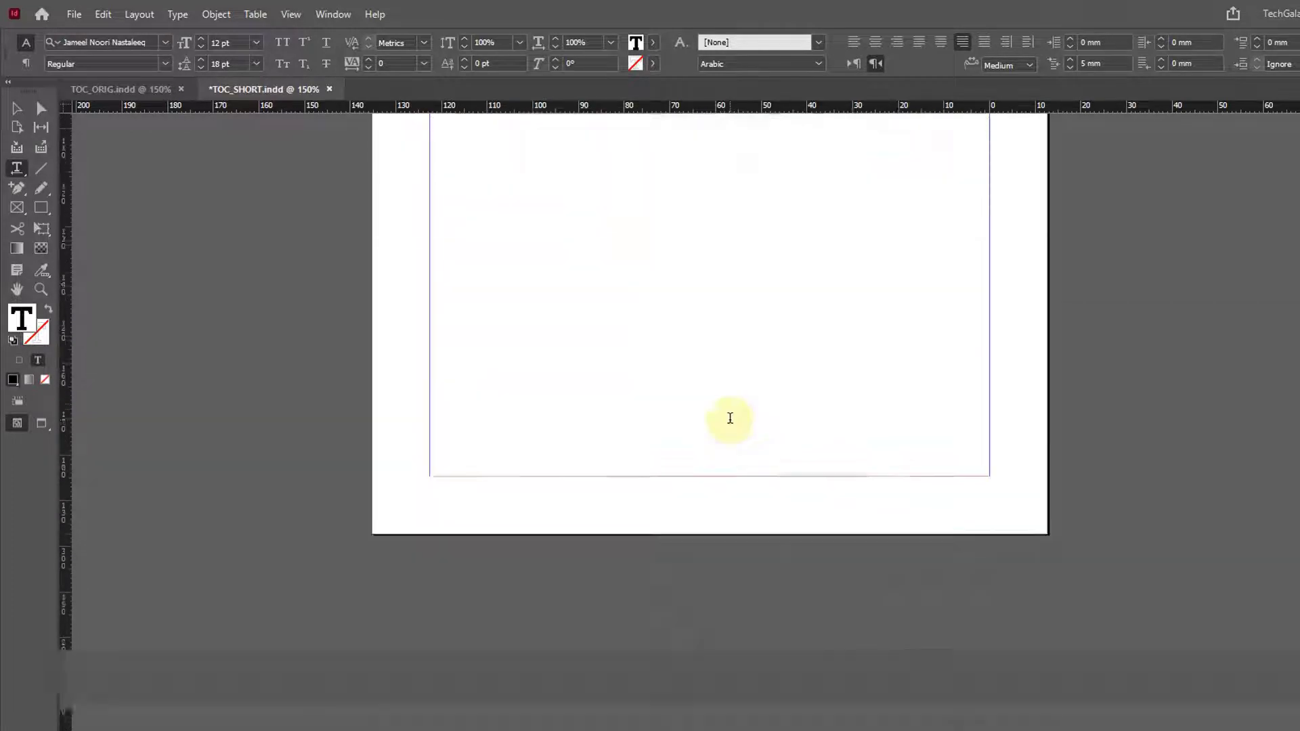
{"action": "left_click", "coordinate": [731, 450]}
{"action": "left_click", "coordinate": [135, 14]}
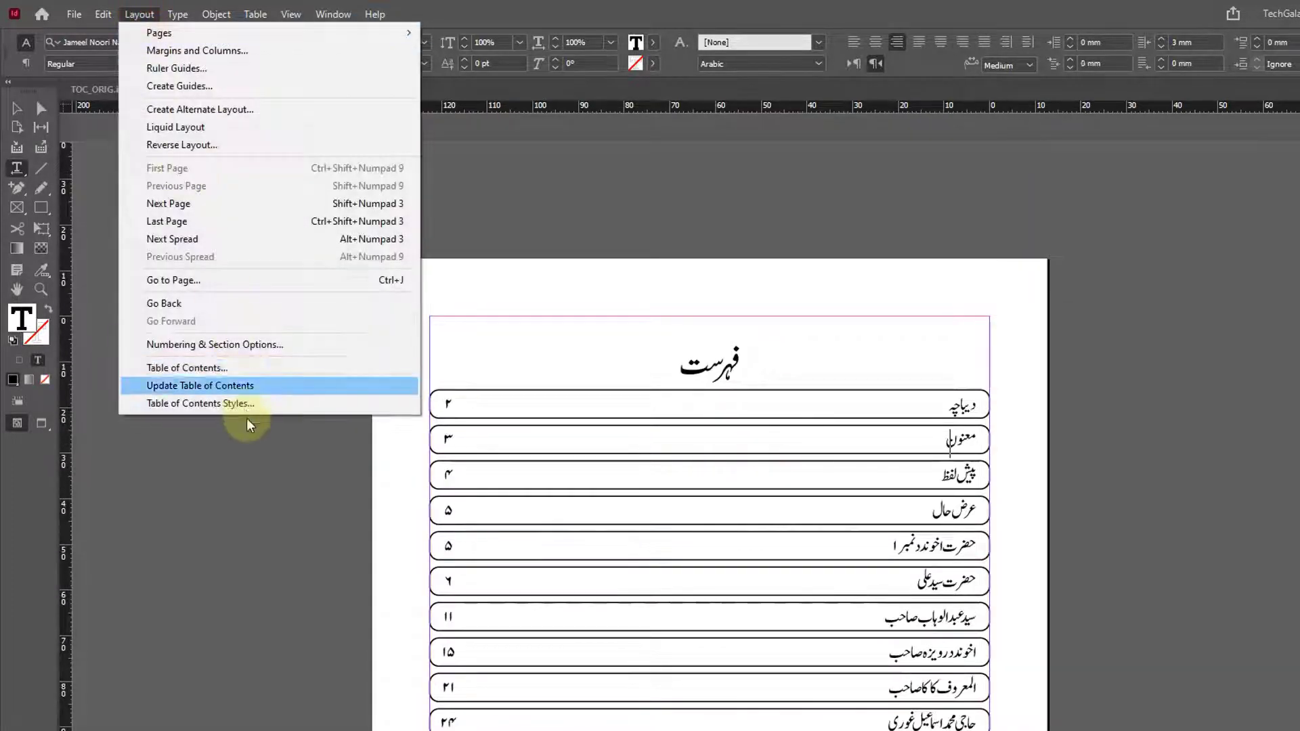
{"action": "left_click", "coordinate": [234, 392]}
{"action": "left_click", "coordinate": [887, 453]}
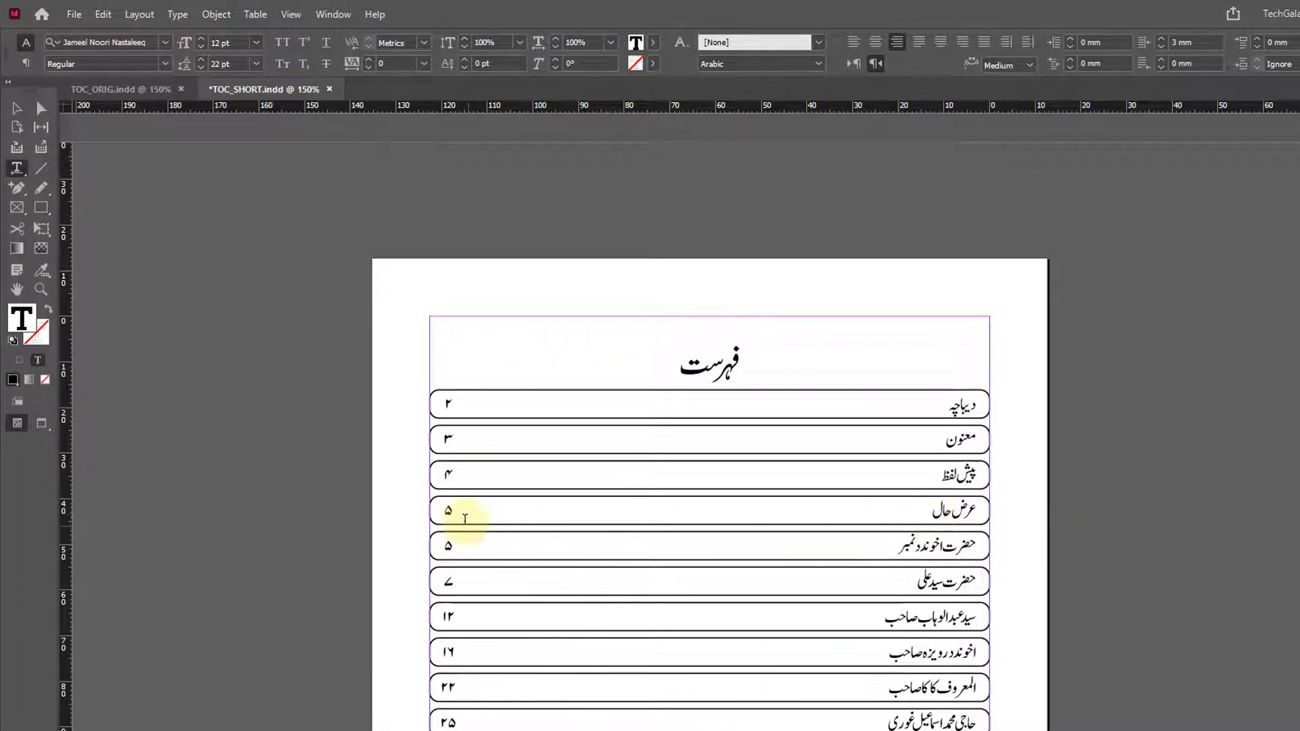
{"action": "left_click_drag", "start_coordinate": [457, 515], "coordinate": [441, 546]}
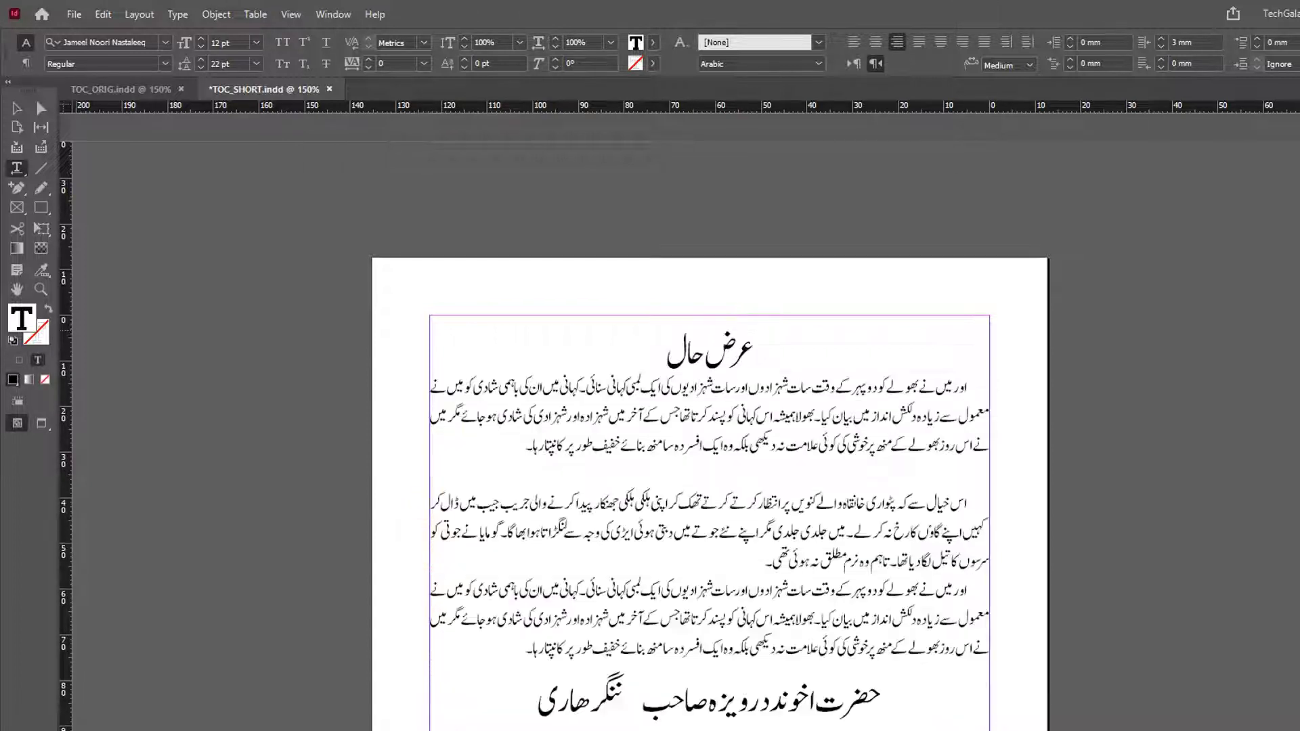
{"action": "scroll", "coordinate": [795, 404], "scroll_direction": "down", "scroll_amount": 4}
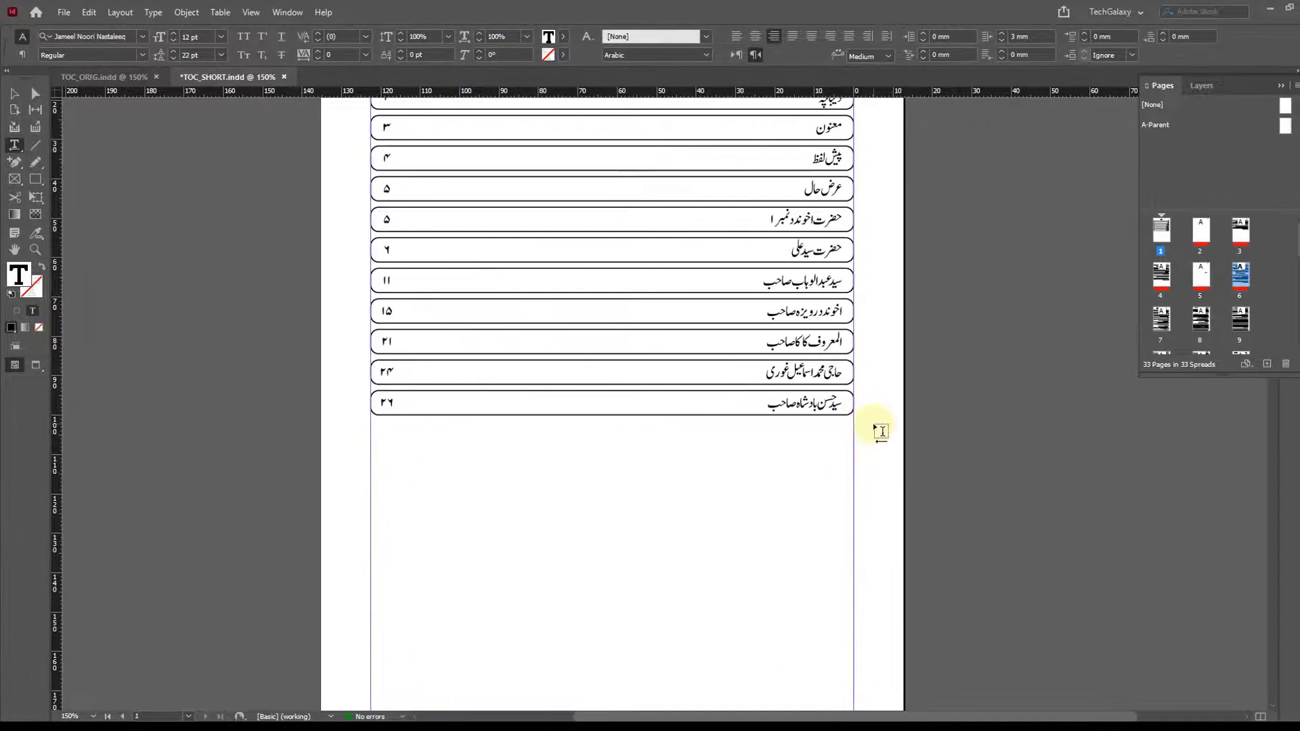
{"action": "scroll", "coordinate": [873, 427], "scroll_direction": "down", "scroll_amount": 10}
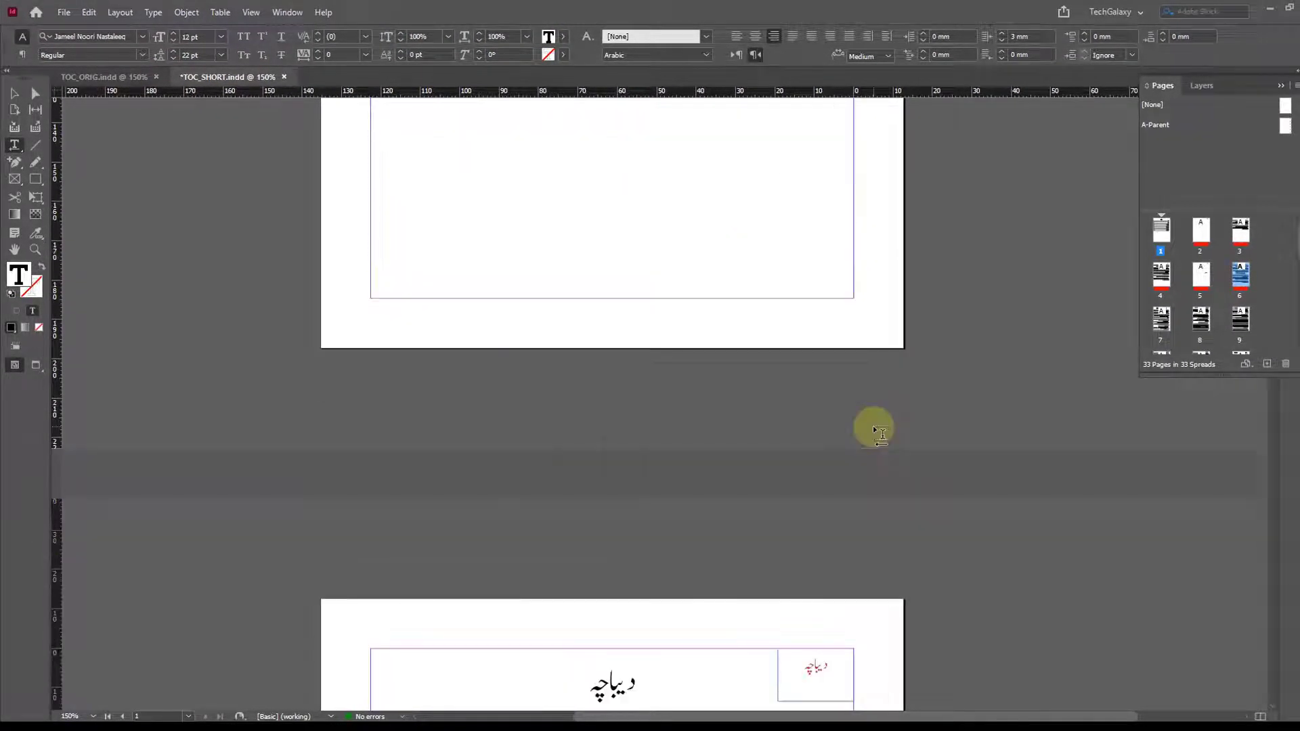
{"action": "scroll", "coordinate": [874, 428], "scroll_direction": "down", "scroll_amount": 15}
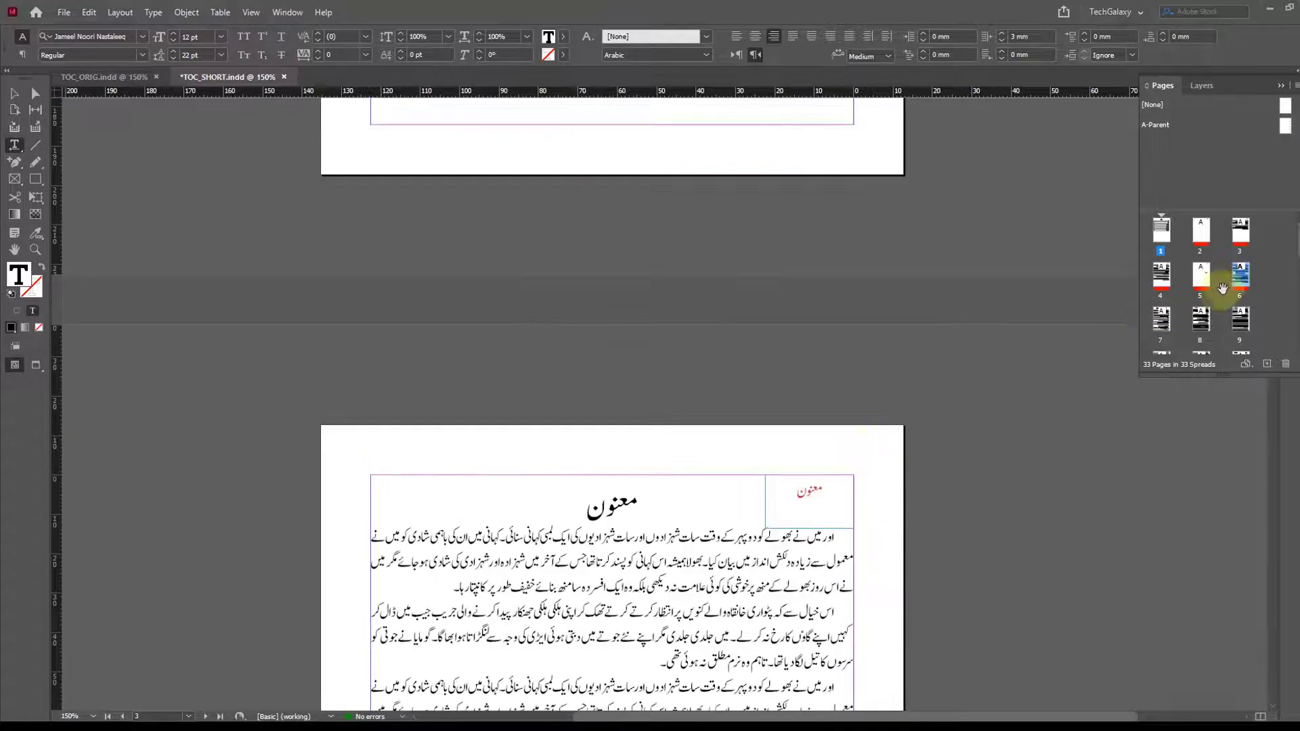
{"action": "type", "text": "ژ"}
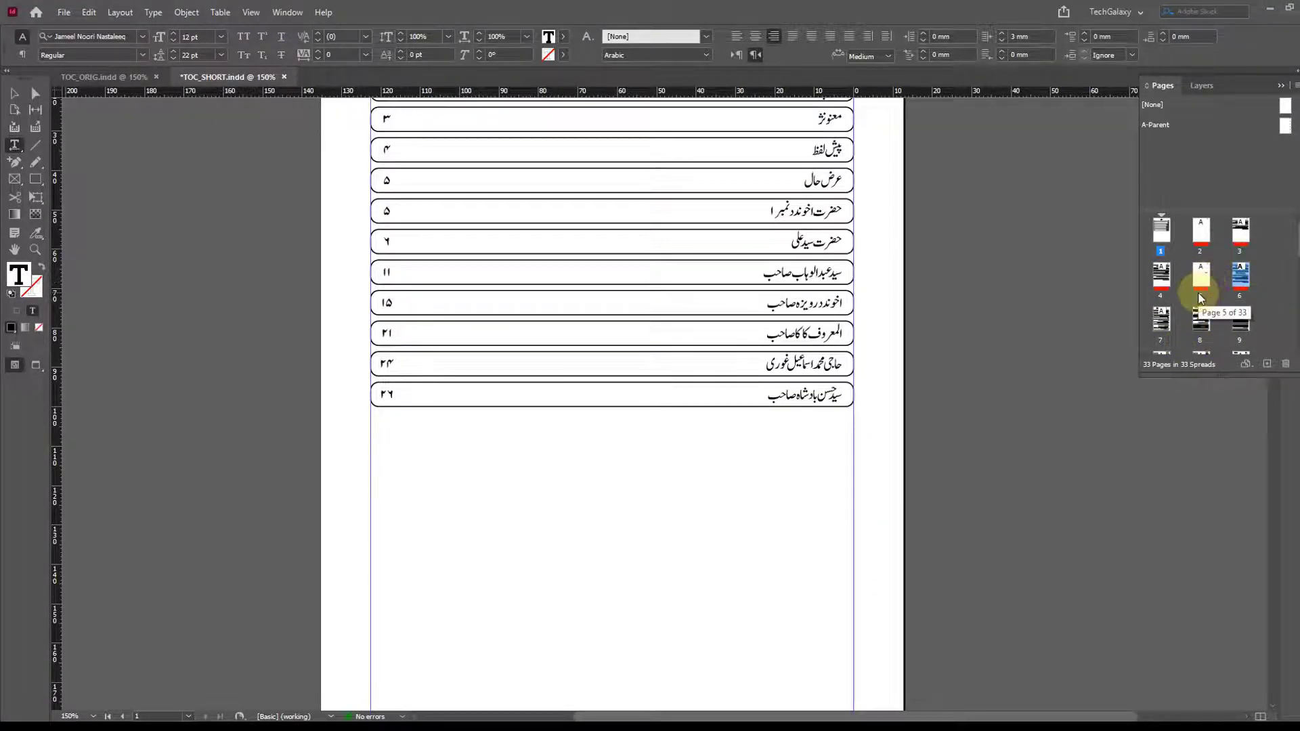
{"action": "key", "text": "BackSpace"}
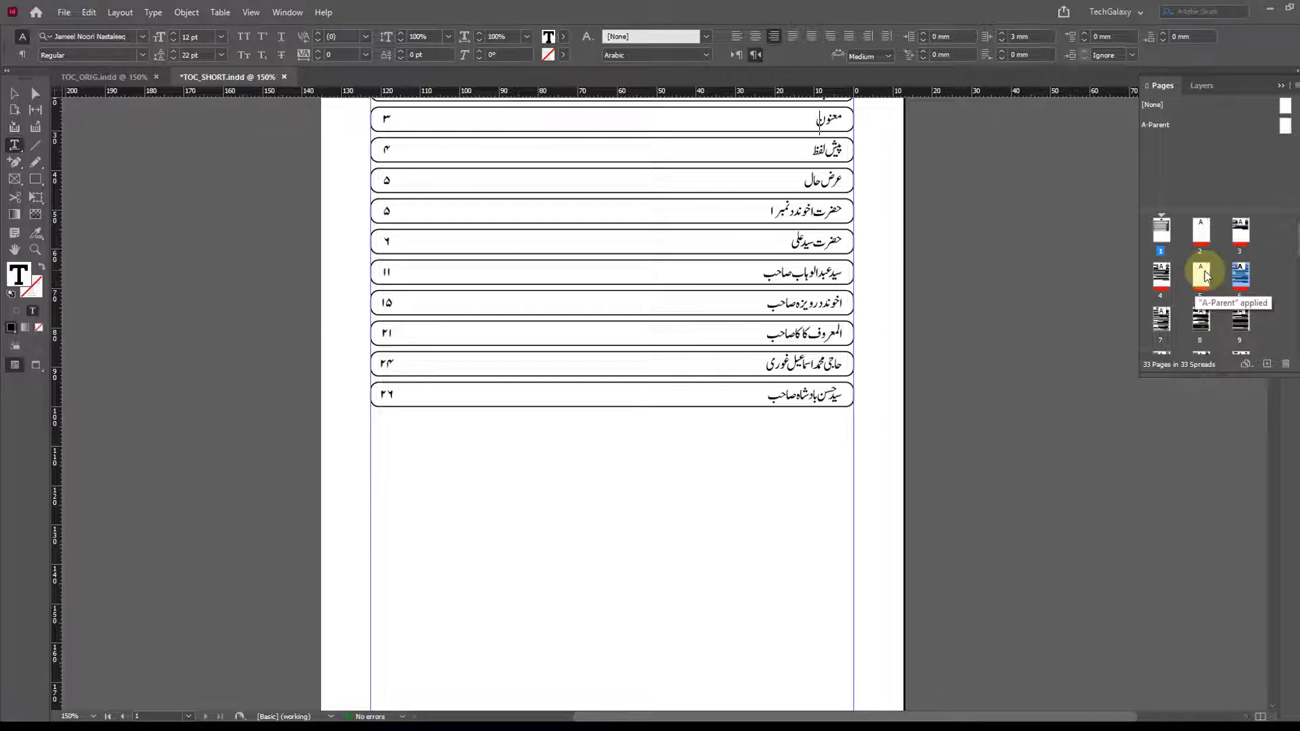
- Undo the break before the first heading on page 5 so the main text flows back onto that page
{"action": "double_click", "coordinate": [1202, 274]}
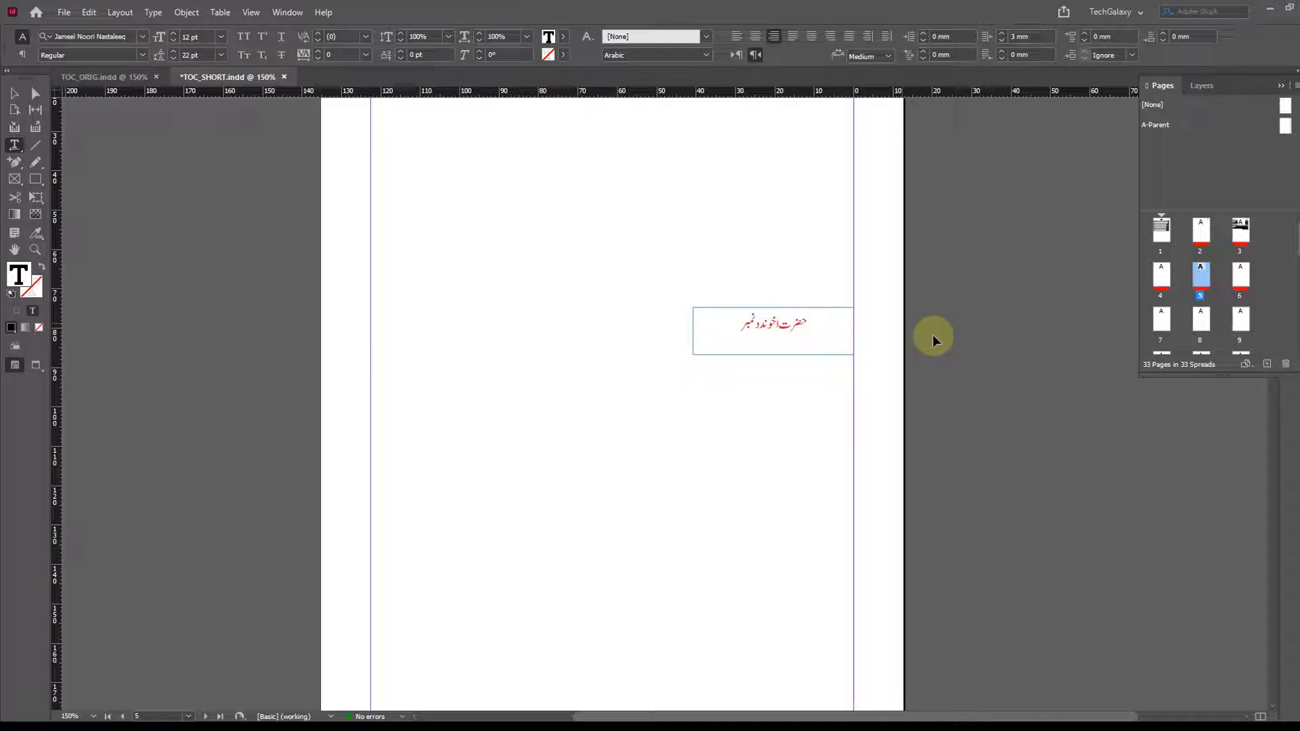
{"action": "key", "text": "ctrl+z"}
{"action": "scroll", "coordinate": [804, 373], "scroll_direction": "up", "scroll_amount": 4}
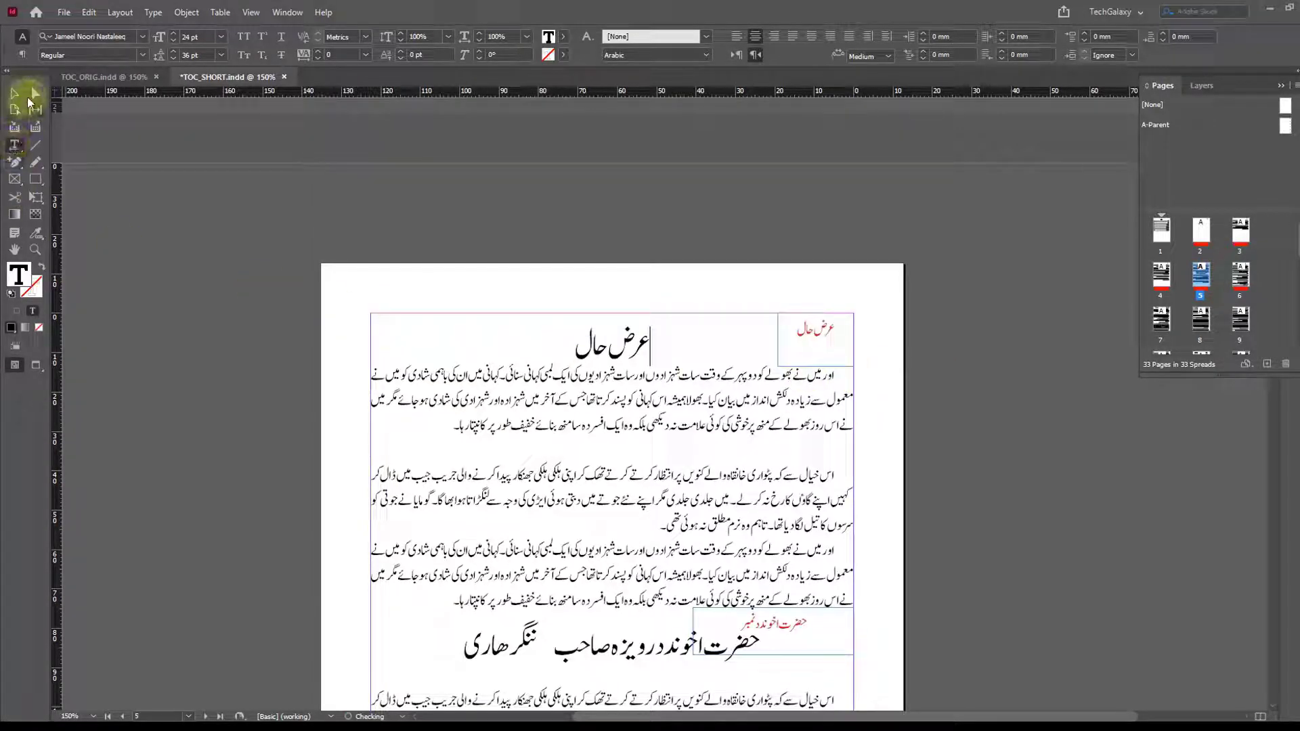
- Go to page 2 of the document
{"action": "key", "text": "ctrl+j"}
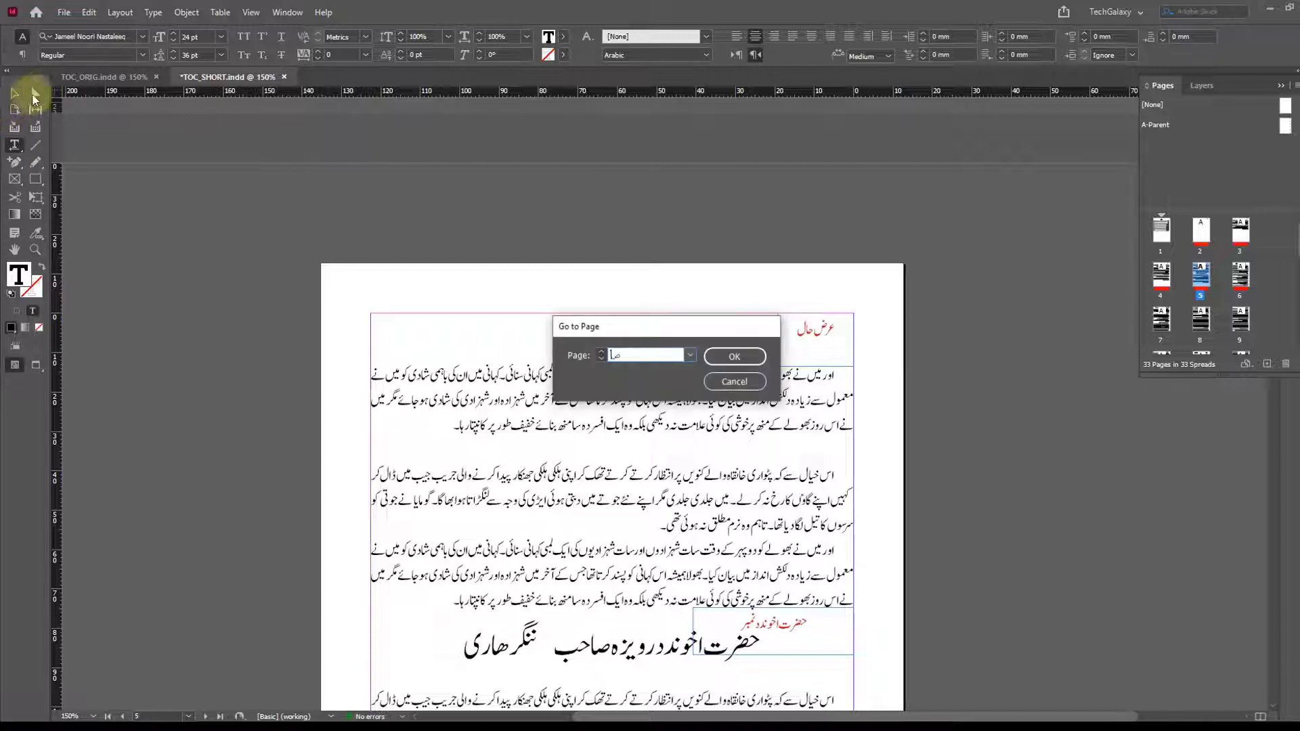
{"action": "key", "text": "Return"}
{"action": "key", "text": "Return"}
{"action": "left_click", "coordinate": [1216, 726]}
{"action": "left_click", "coordinate": [1163, 575]}
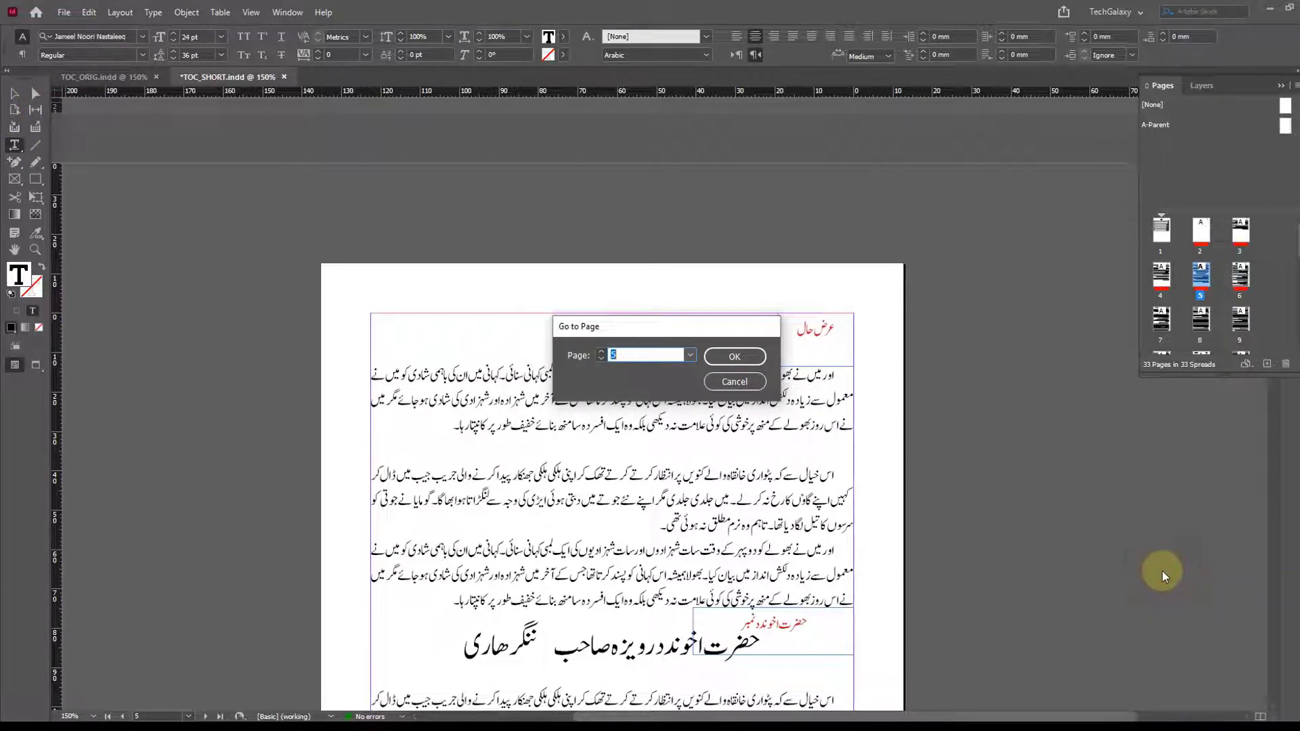
{"action": "type", "text": "2"}
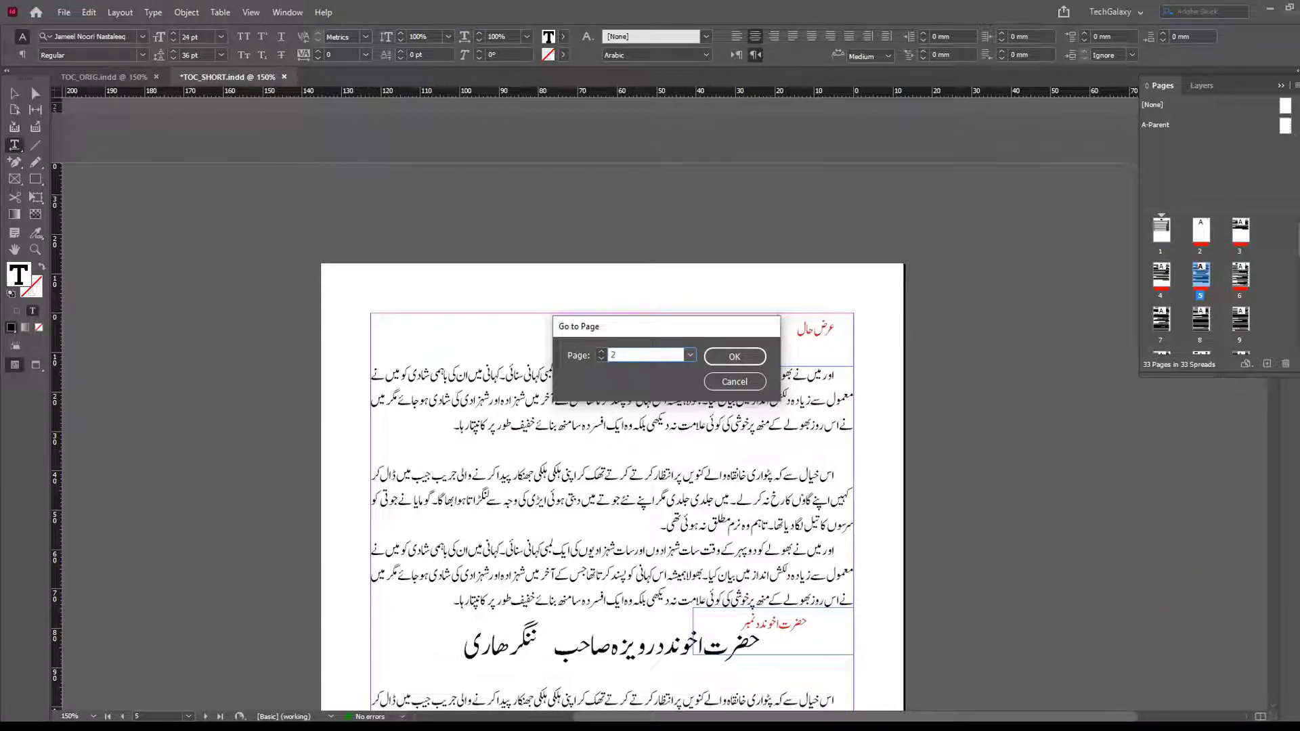
{"action": "key", "text": "Return"}
- Anchor the red short-title frame on page 2 to its full heading in the main text
{"action": "left_click", "coordinate": [13, 93]}
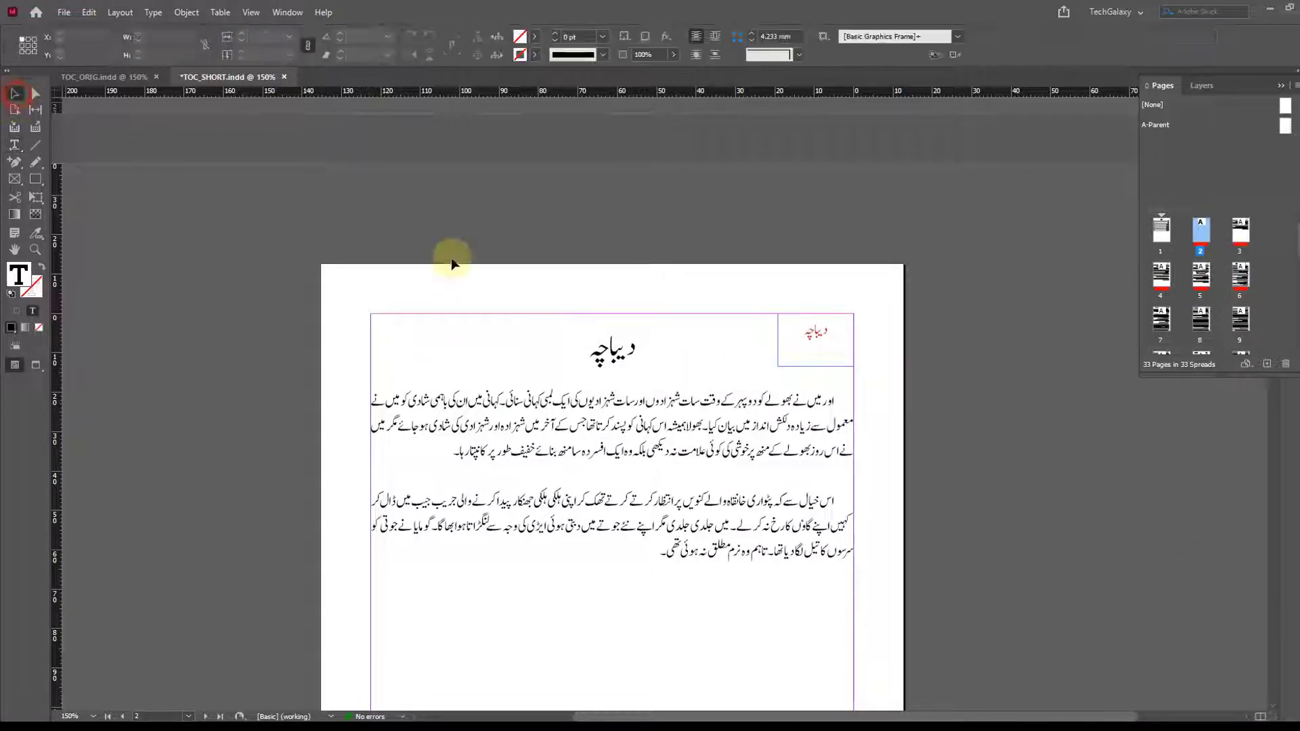
{"action": "left_click", "coordinate": [815, 339]}
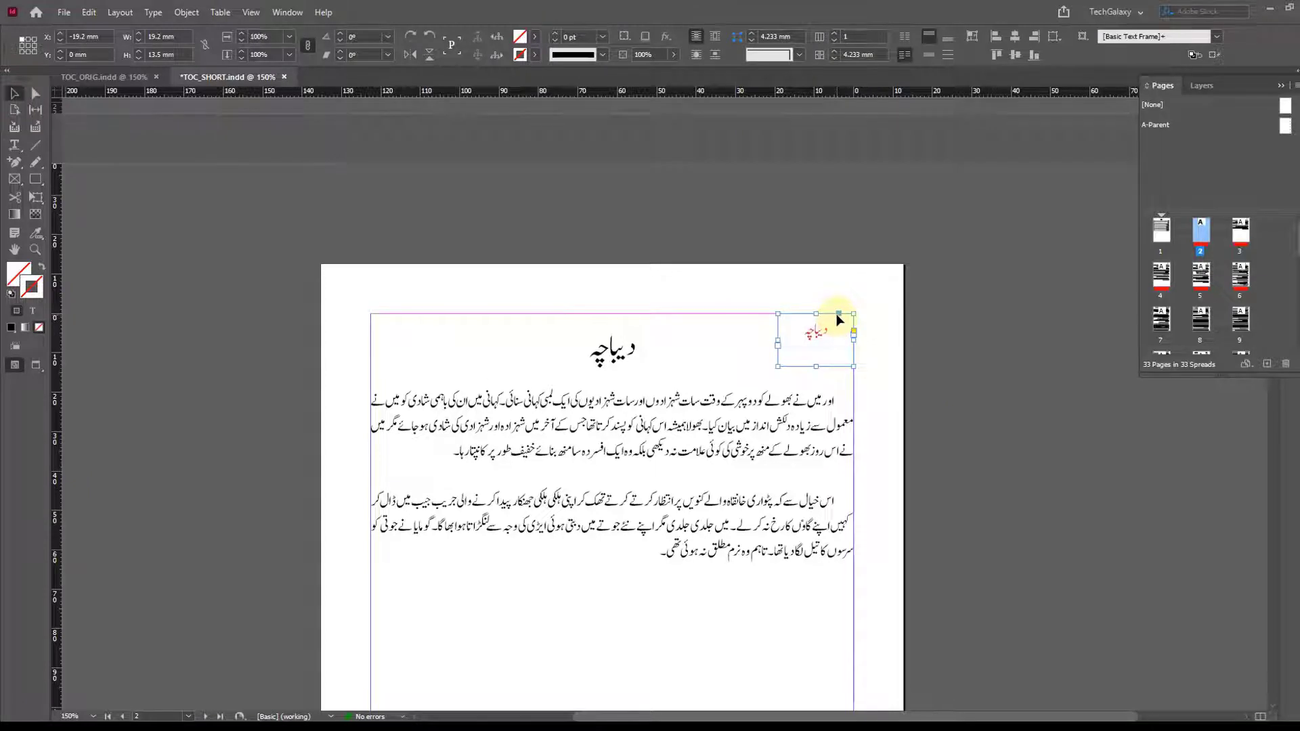
{"action": "left_click_drag", "start_coordinate": [837, 316], "coordinate": [704, 352]}
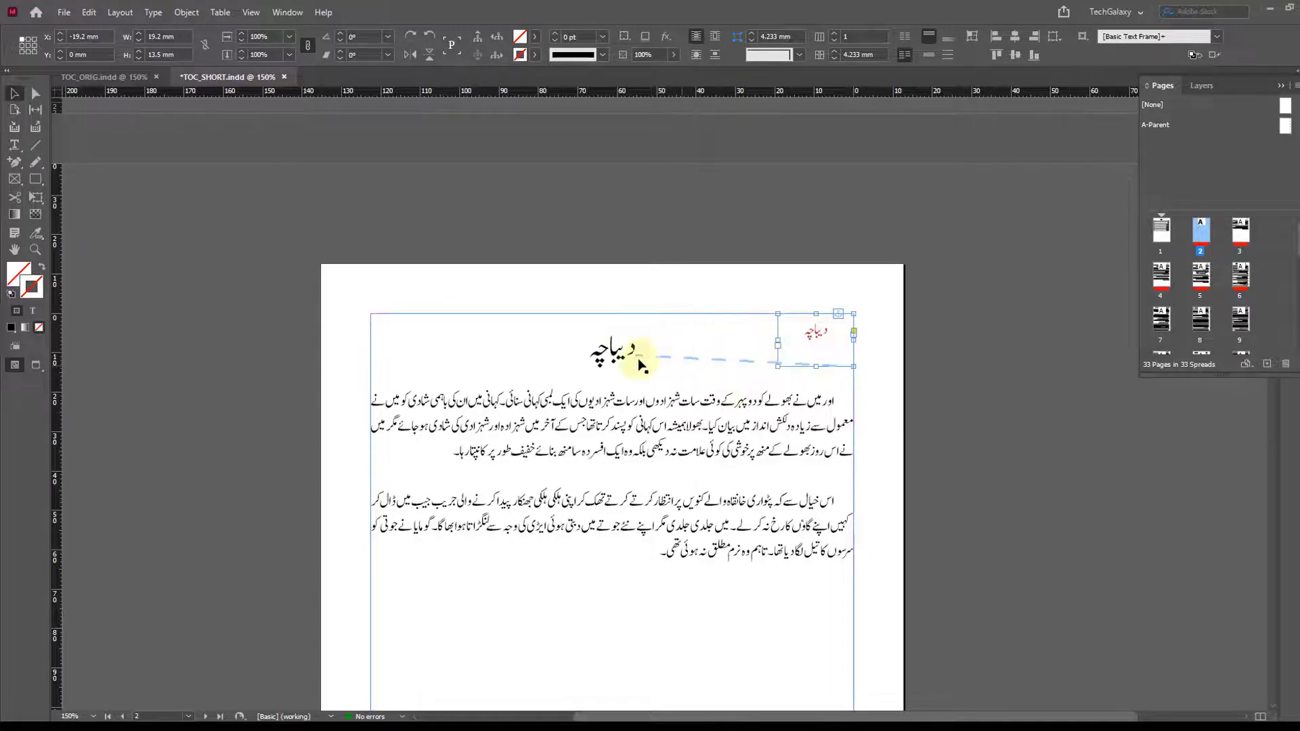
- Anchor the red short-title frames on pages 3 and 4 and the first one on page 5 to their headings
{"action": "scroll", "coordinate": [786, 344], "scroll_direction": "down", "scroll_amount": 15}
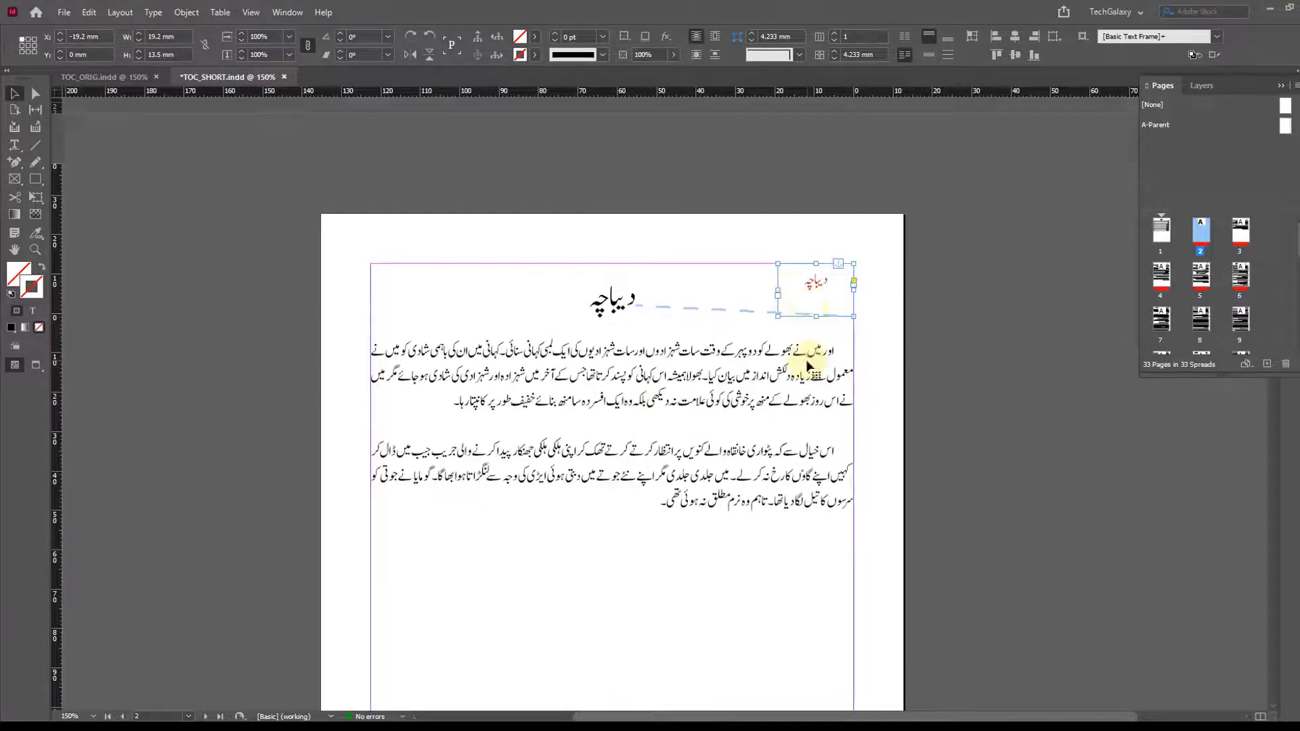
{"action": "left_click", "coordinate": [817, 363]}
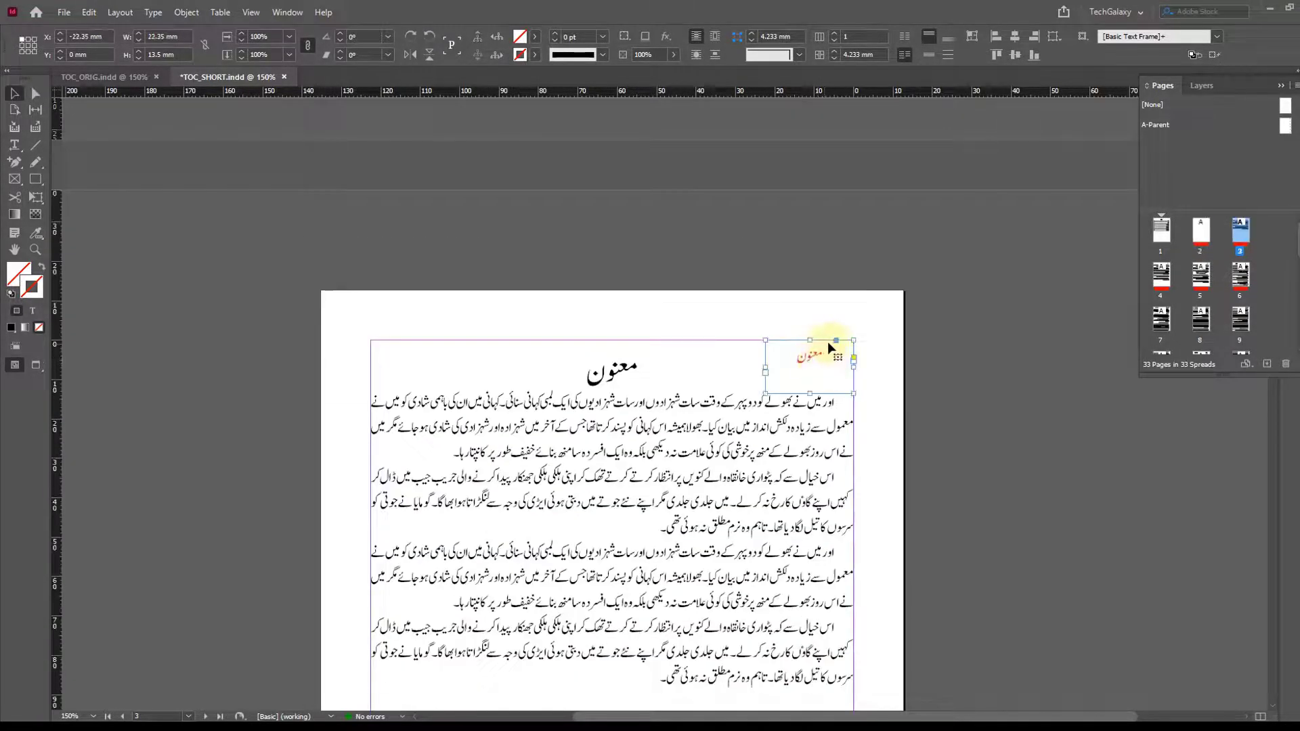
{"action": "scroll", "coordinate": [840, 393], "scroll_direction": "down", "scroll_amount": 12}
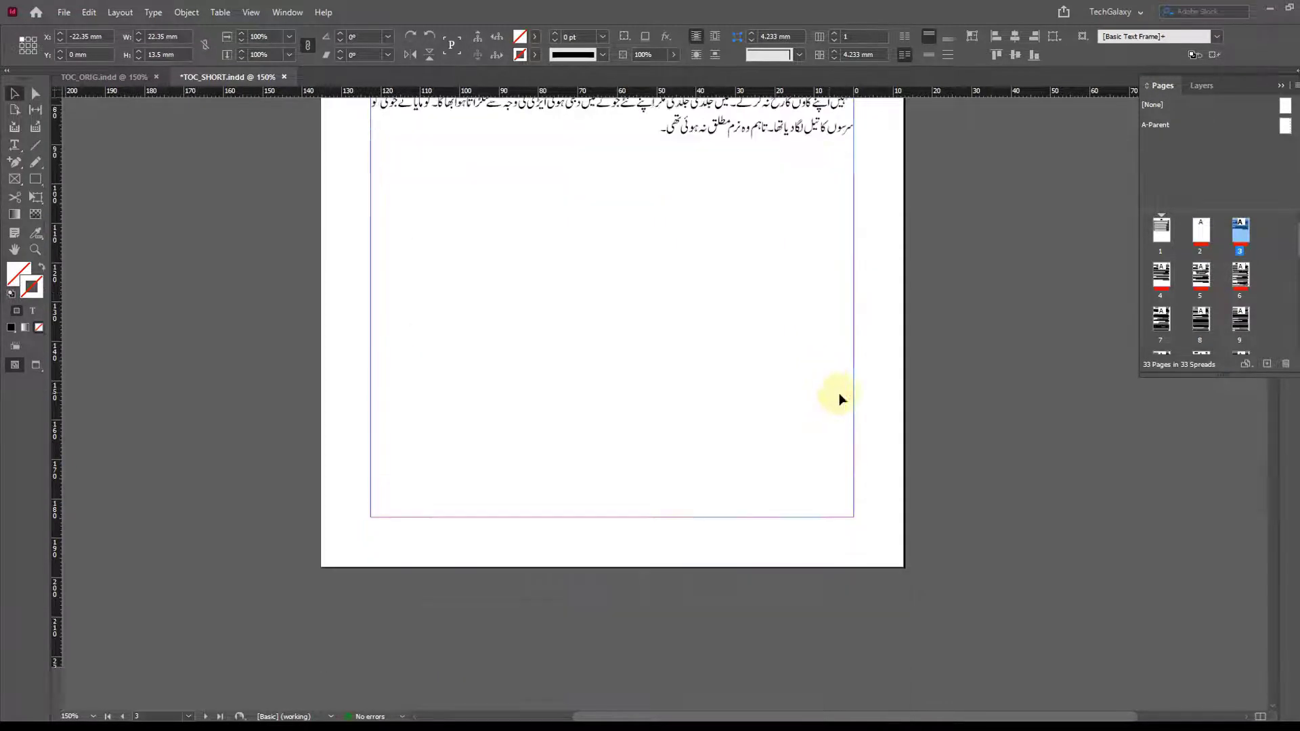
{"action": "left_click", "coordinate": [837, 337]}
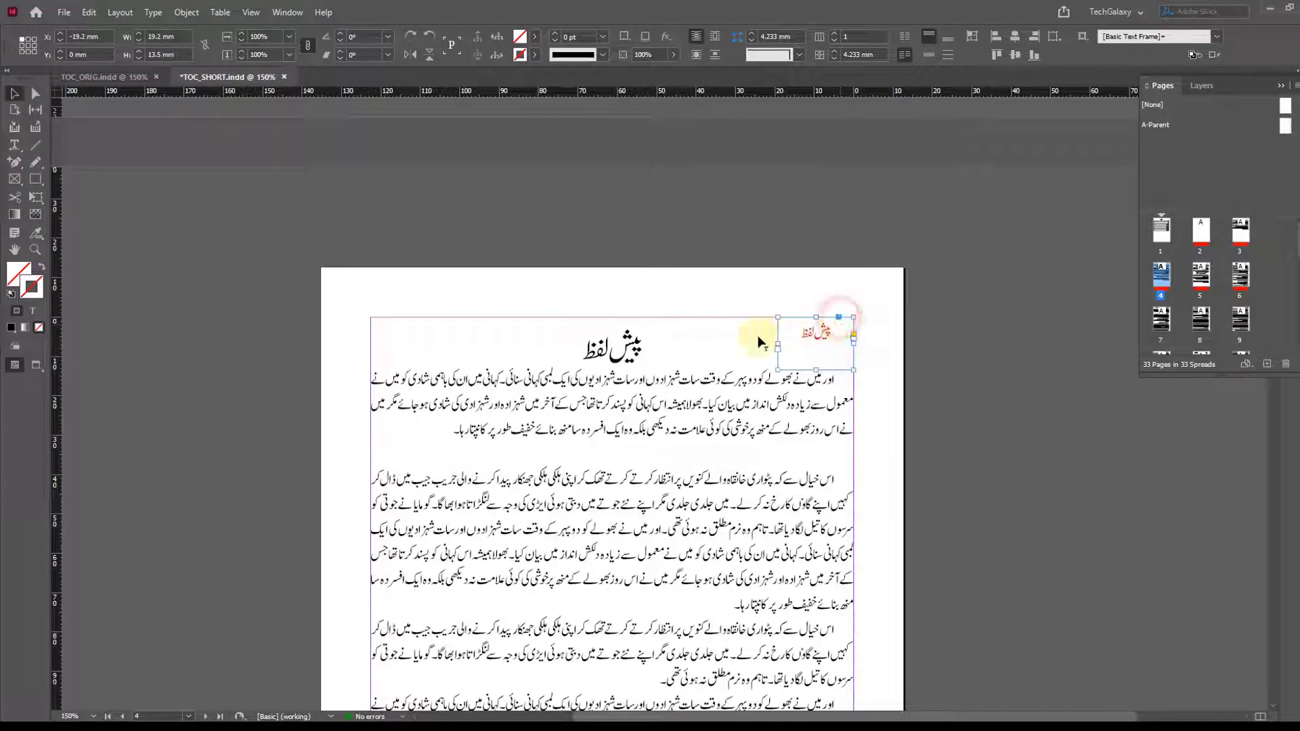
{"action": "scroll", "coordinate": [744, 373], "scroll_direction": "down", "scroll_amount": 4}
{"action": "scroll", "coordinate": [786, 406], "scroll_direction": "down", "scroll_amount": 9}
{"action": "left_click", "coordinate": [840, 306]}
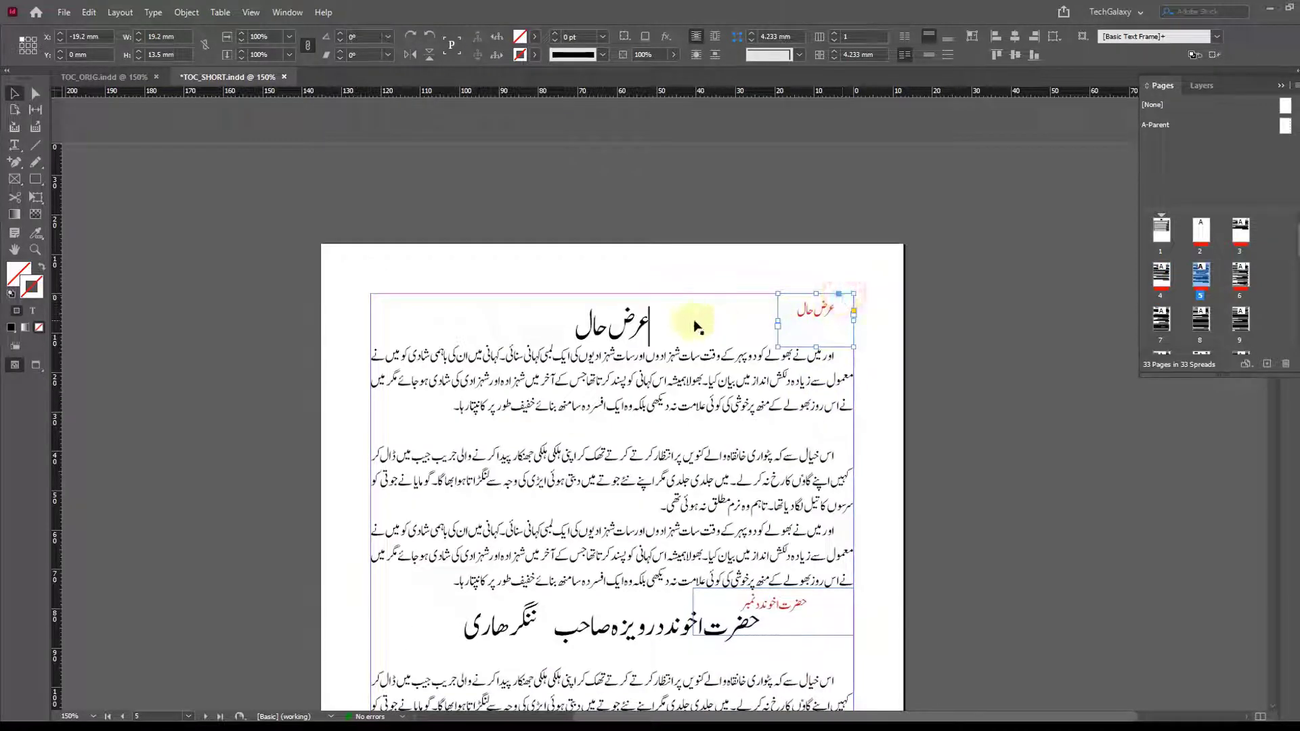
- Anchor the second red short-title frame on page 5 to its heading and reposition it at a Y of about 73.3 mm
{"action": "scroll", "coordinate": [698, 327], "scroll_direction": "down", "scroll_amount": 3}
{"action": "left_click", "coordinate": [840, 349]}
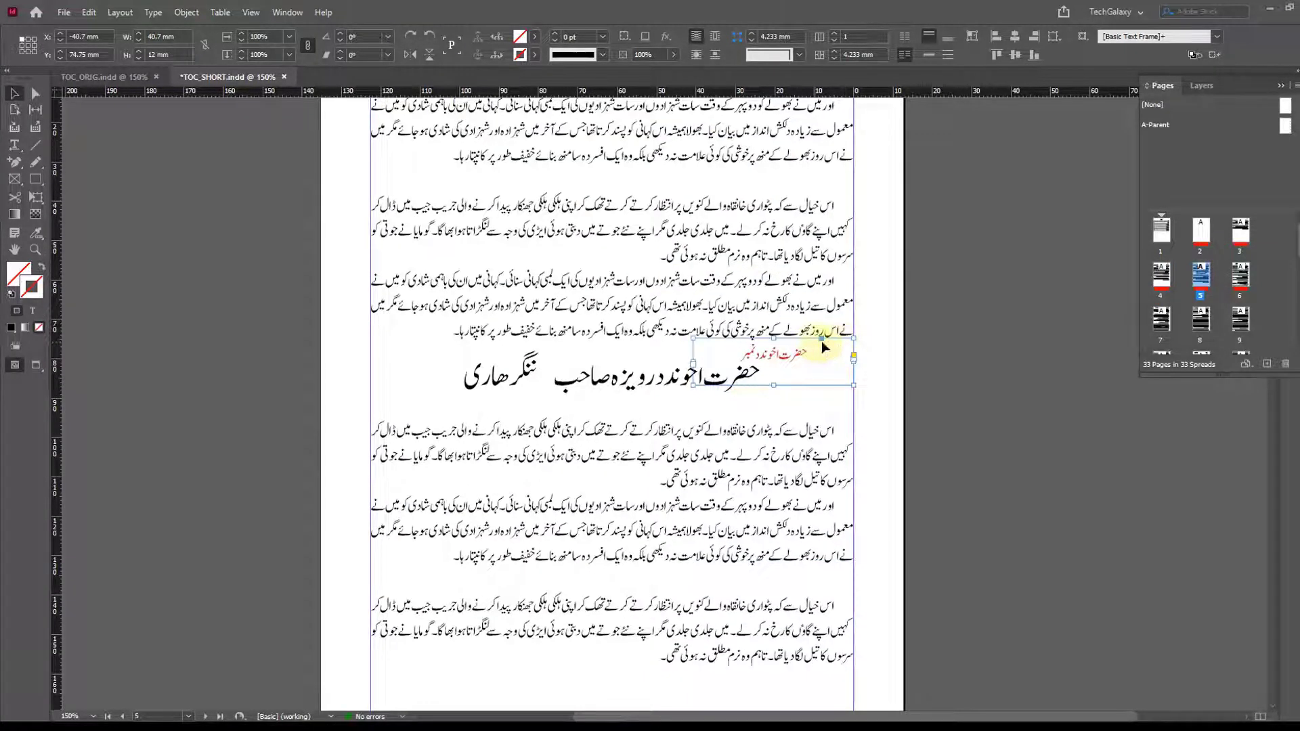
{"action": "left_click_drag", "start_coordinate": [807, 371], "coordinate": [821, 337]}
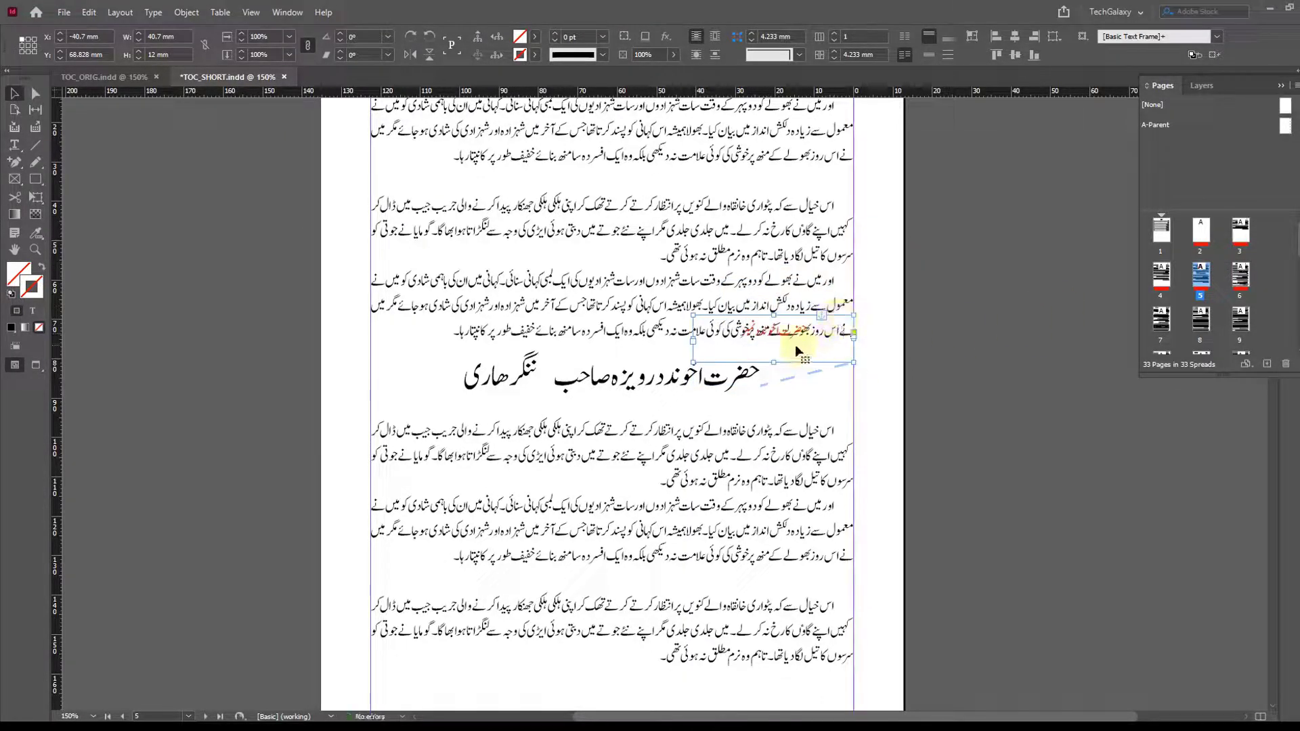
{"action": "left_click_drag", "start_coordinate": [797, 363], "coordinate": [797, 363]}
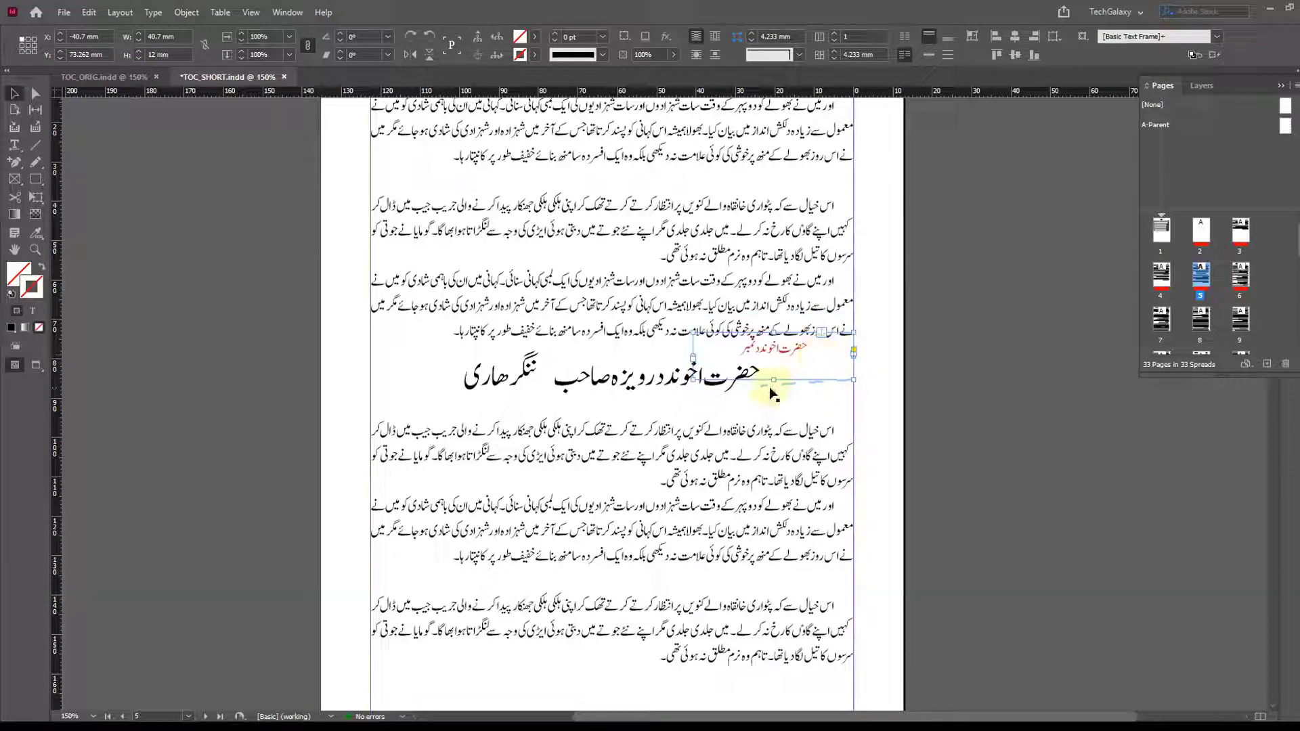
- Delete the last word, نمبر, from the red short title above the second heading on page 5
{"action": "left_click", "coordinate": [14, 144]}
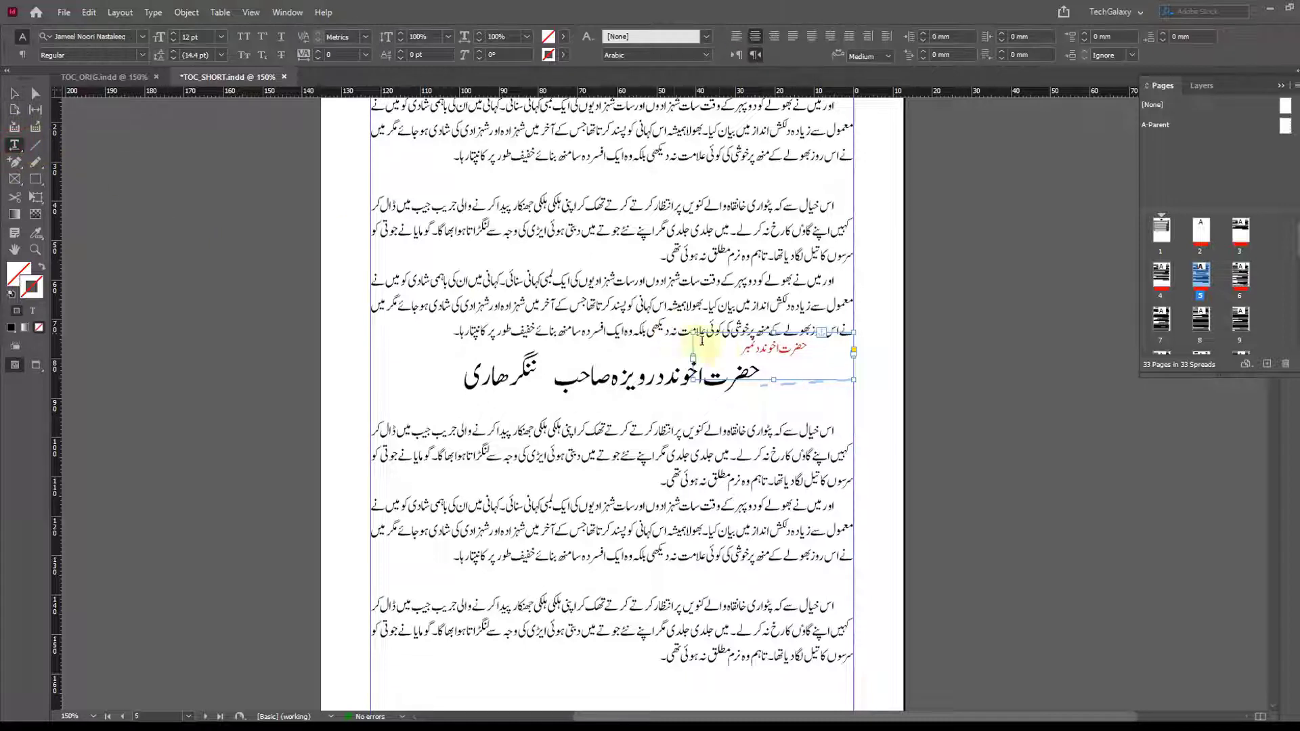
{"action": "left_click", "coordinate": [731, 353]}
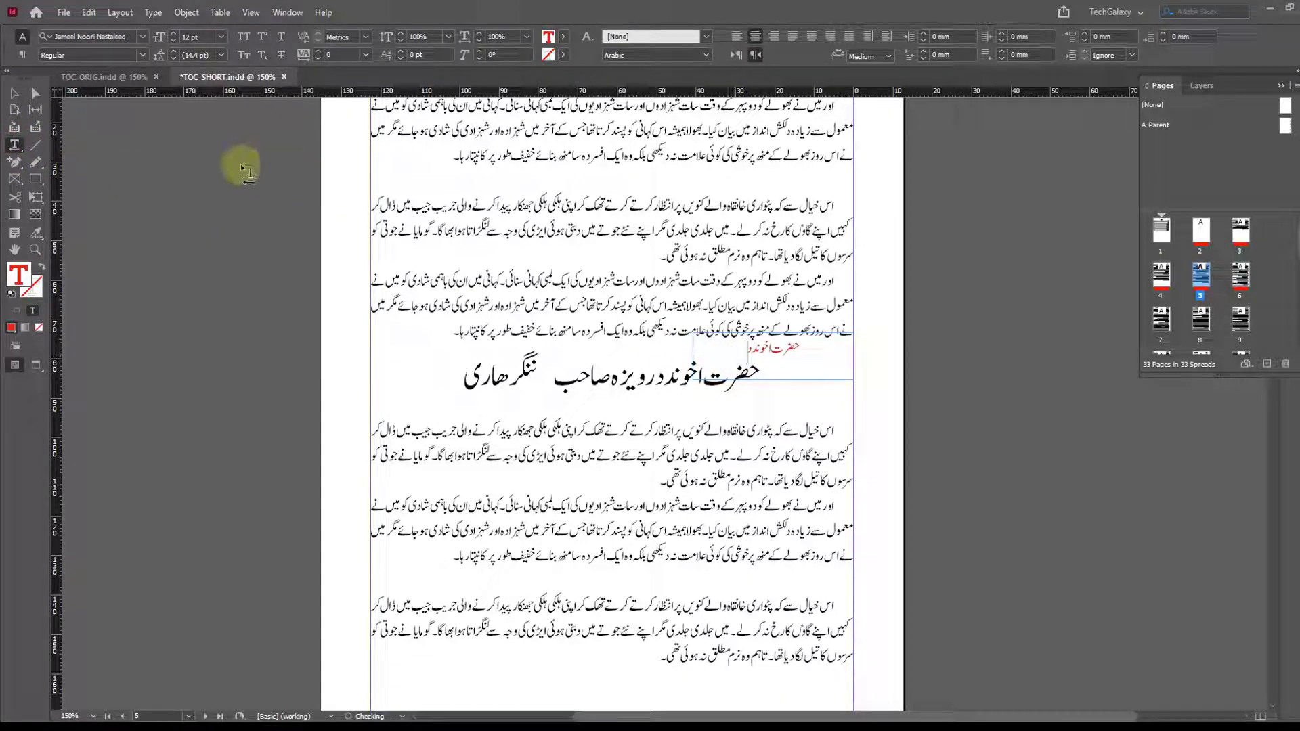
- Anchor the red short-title frame on page 6 to its full heading
{"action": "left_click", "coordinate": [14, 93]}
{"action": "scroll", "coordinate": [987, 397], "scroll_direction": "down", "scroll_amount": 20}
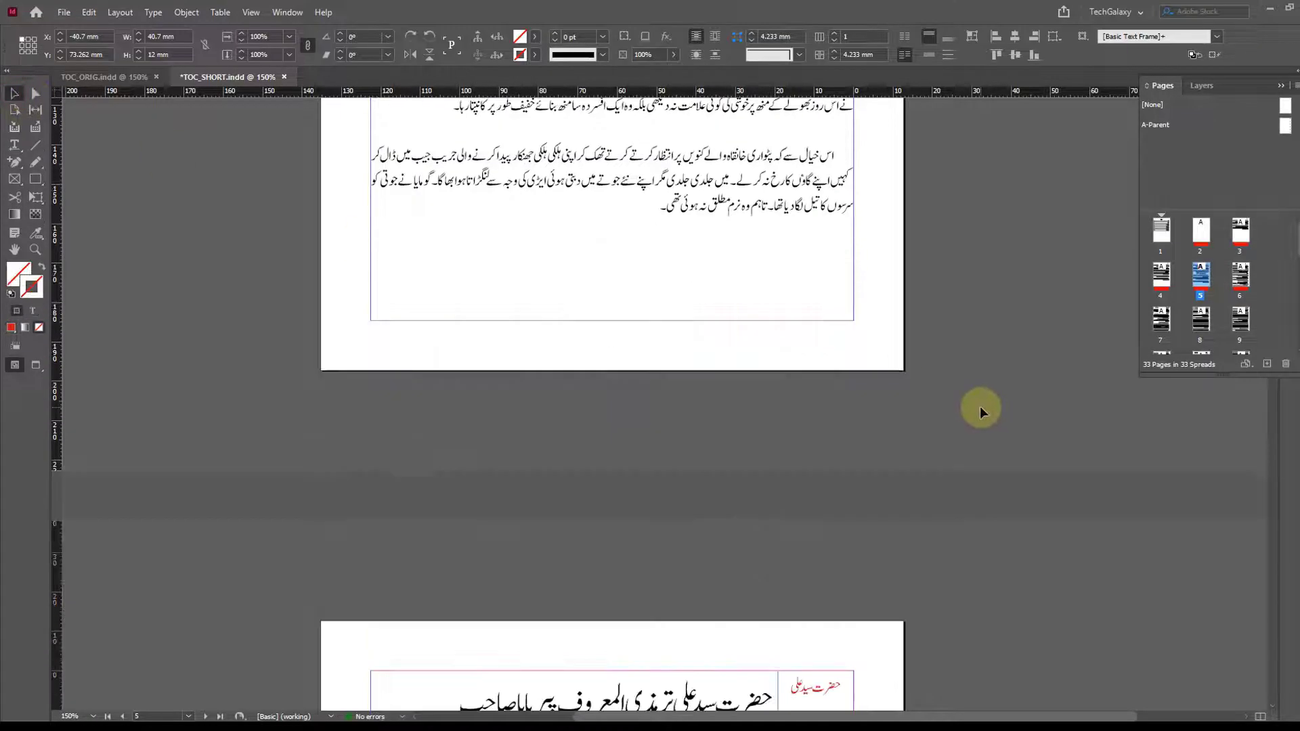
{"action": "left_click", "coordinate": [815, 246]}
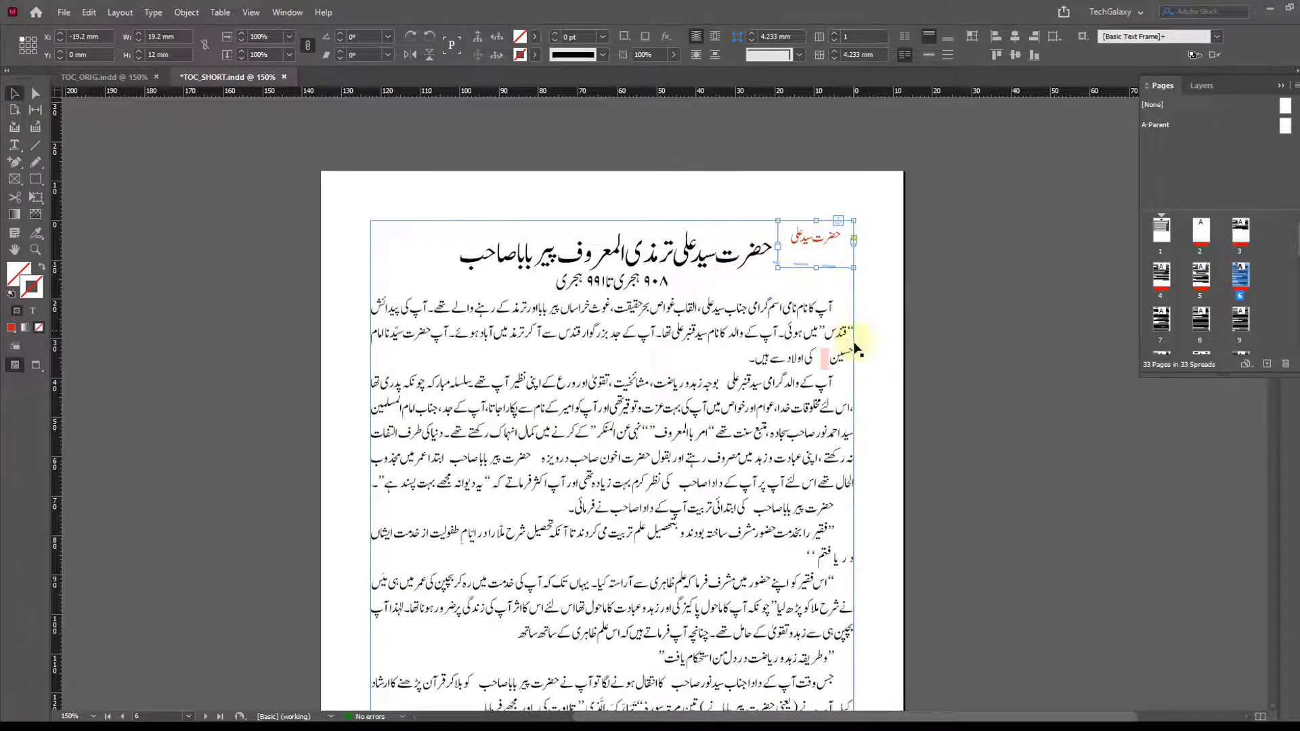
- Update the table of contents on page 1 and check the page numbers of its fourth and fifth entries
{"action": "scroll", "coordinate": [838, 362], "scroll_direction": "up", "scroll_amount": 20}
{"action": "scroll", "coordinate": [840, 377], "scroll_direction": "up", "scroll_amount": 20}
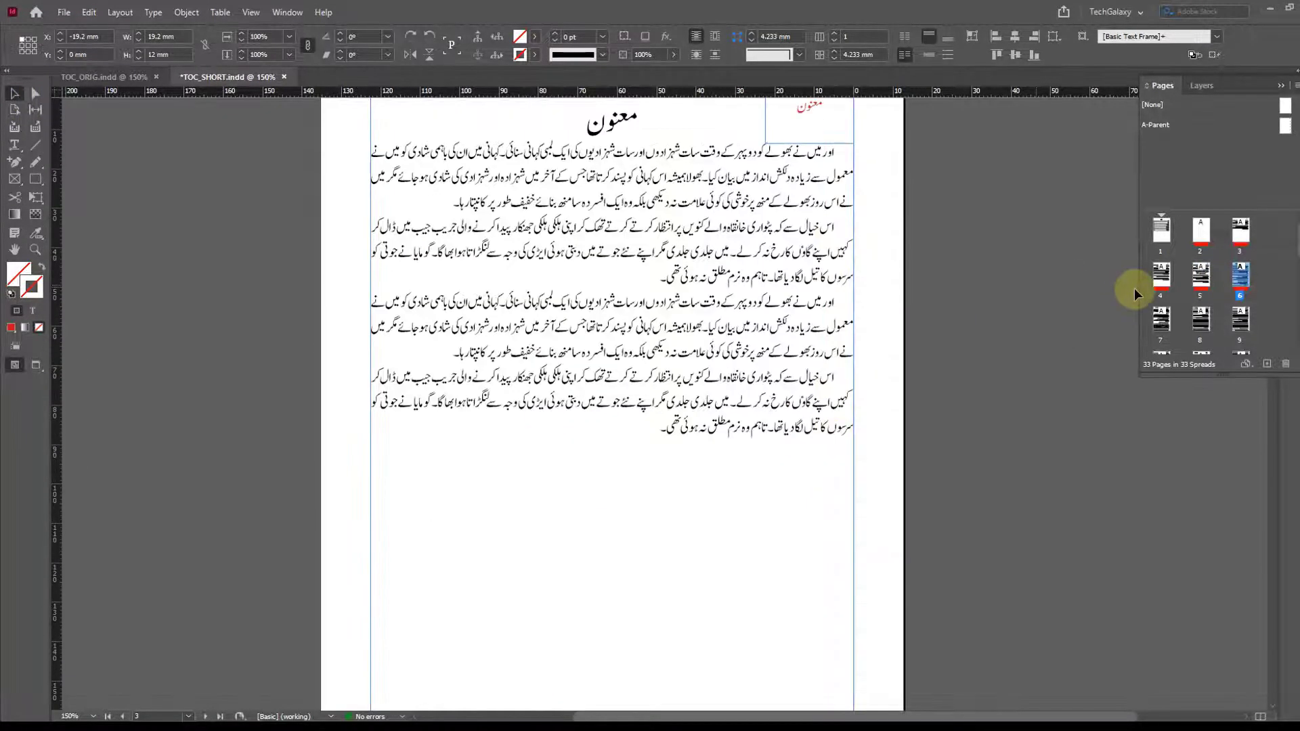
{"action": "double_click", "coordinate": [1161, 230]}
{"action": "left_click", "coordinate": [14, 144]}
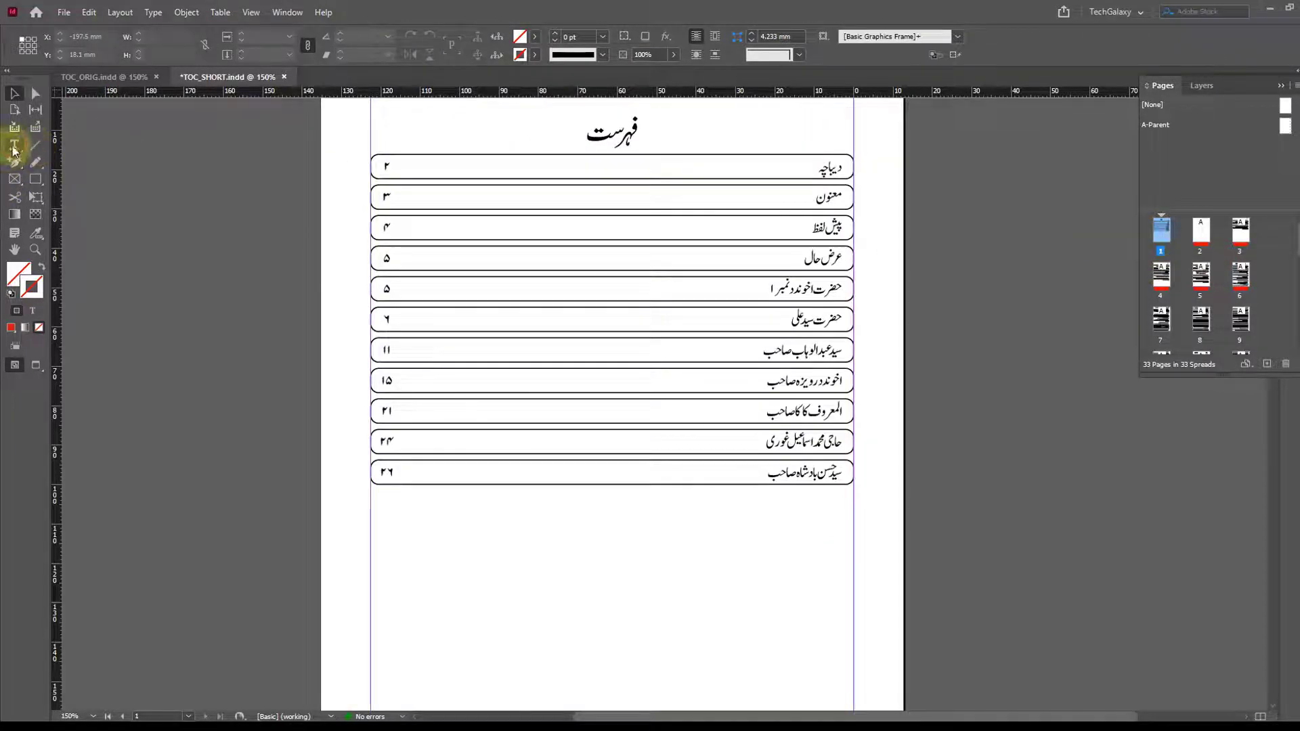
{"action": "left_click", "coordinate": [575, 233]}
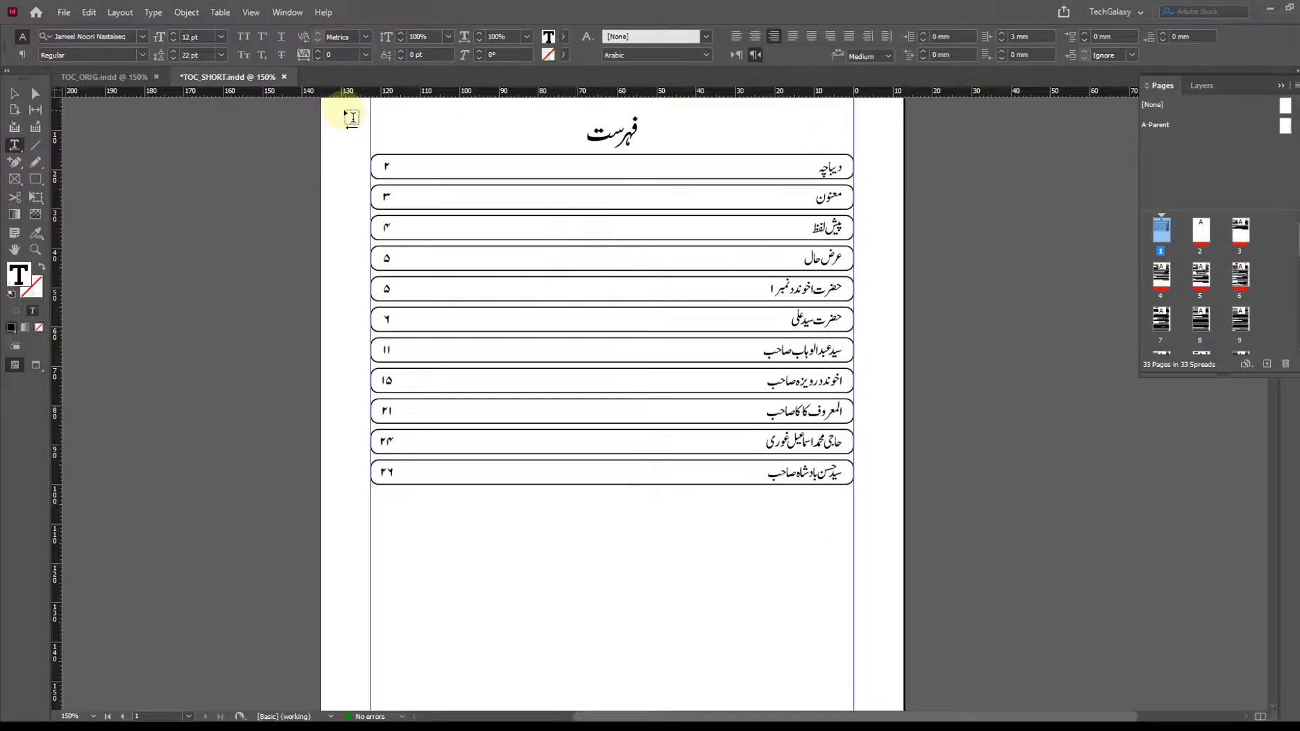
{"action": "left_click", "coordinate": [120, 12]}
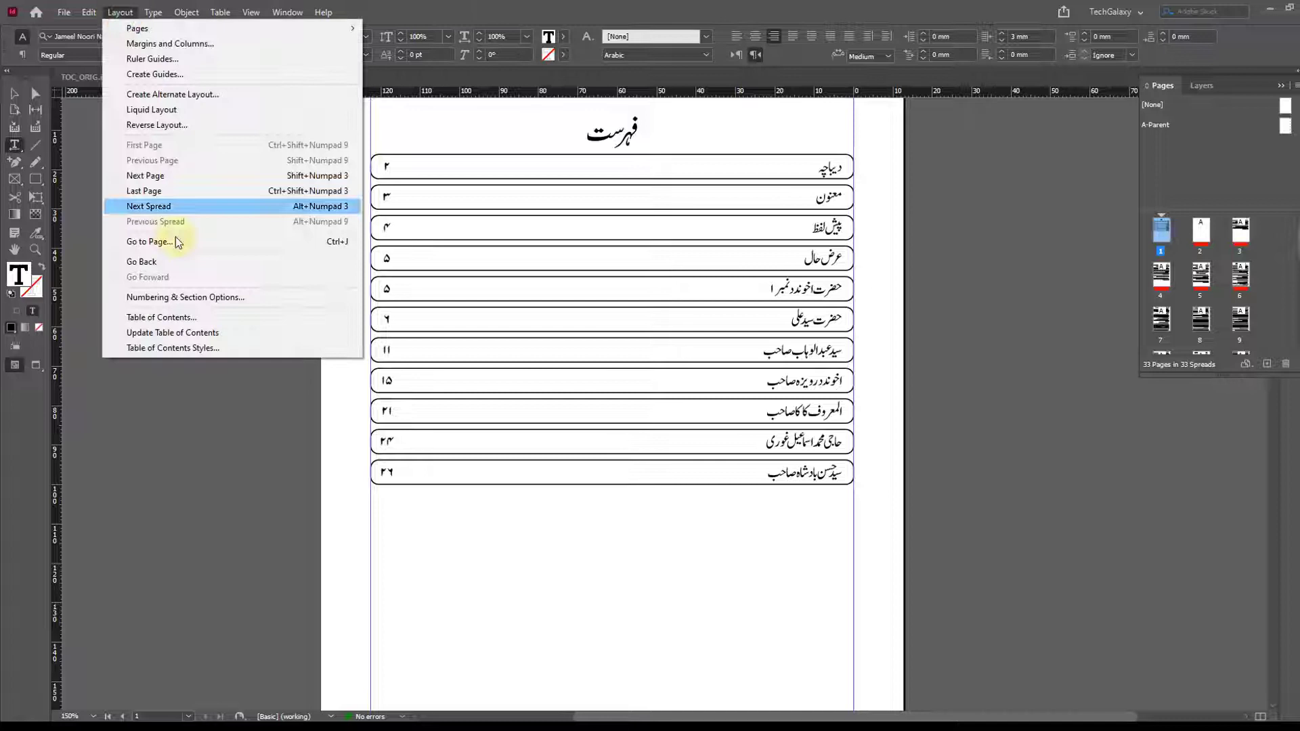
{"action": "left_click", "coordinate": [188, 333]}
{"action": "left_click", "coordinate": [778, 392]}
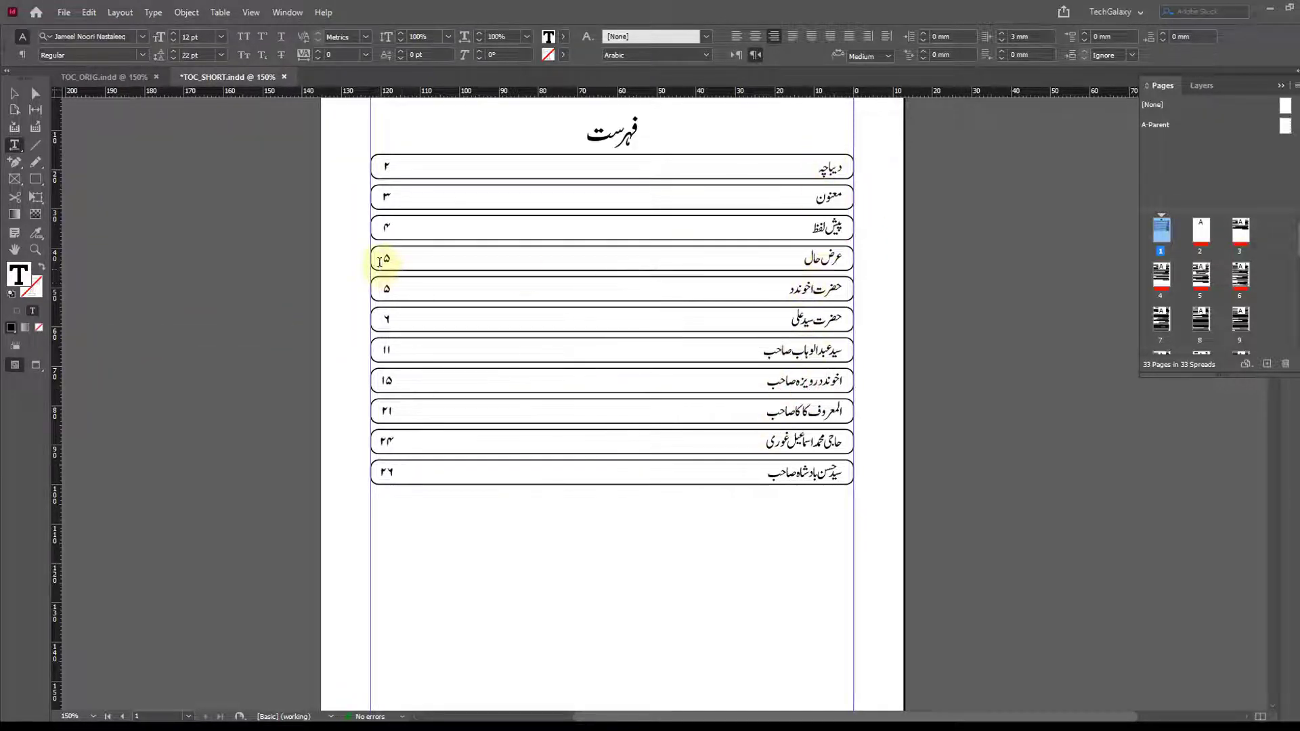
{"action": "double_click", "coordinate": [398, 258]}
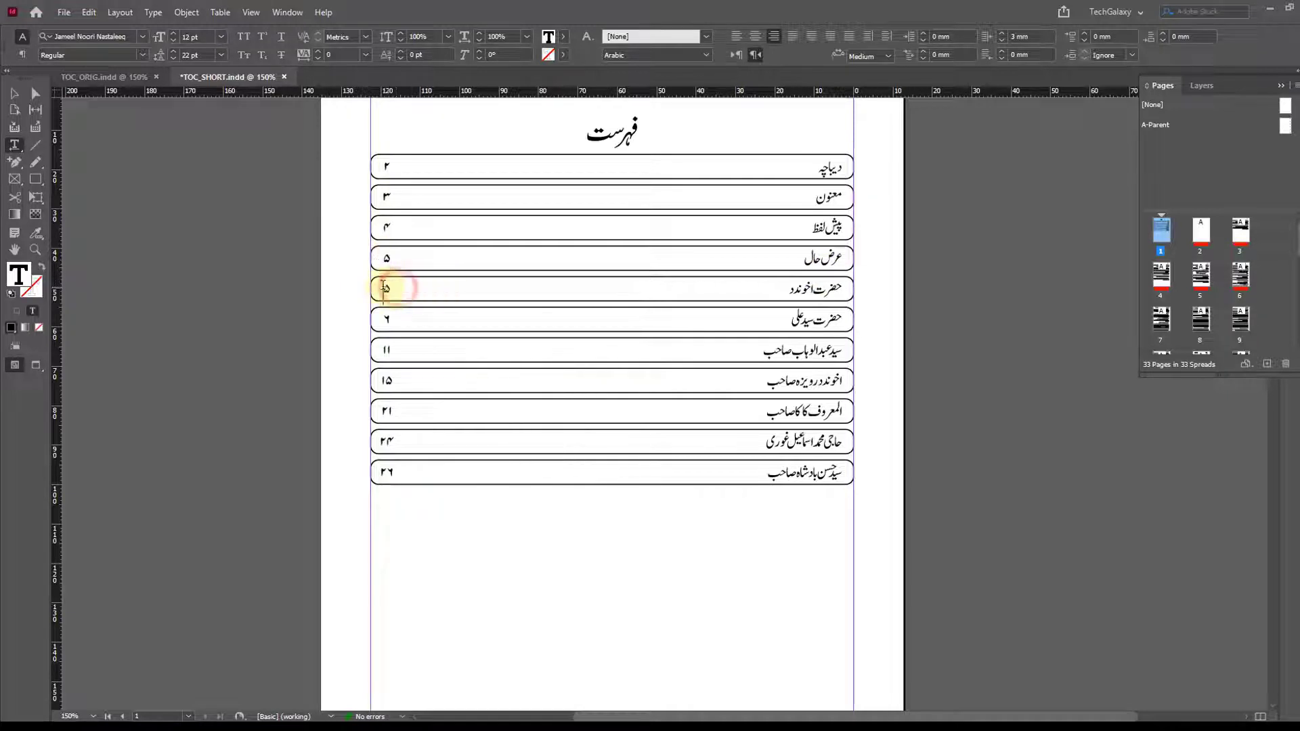
{"action": "double_click", "coordinate": [384, 288]}
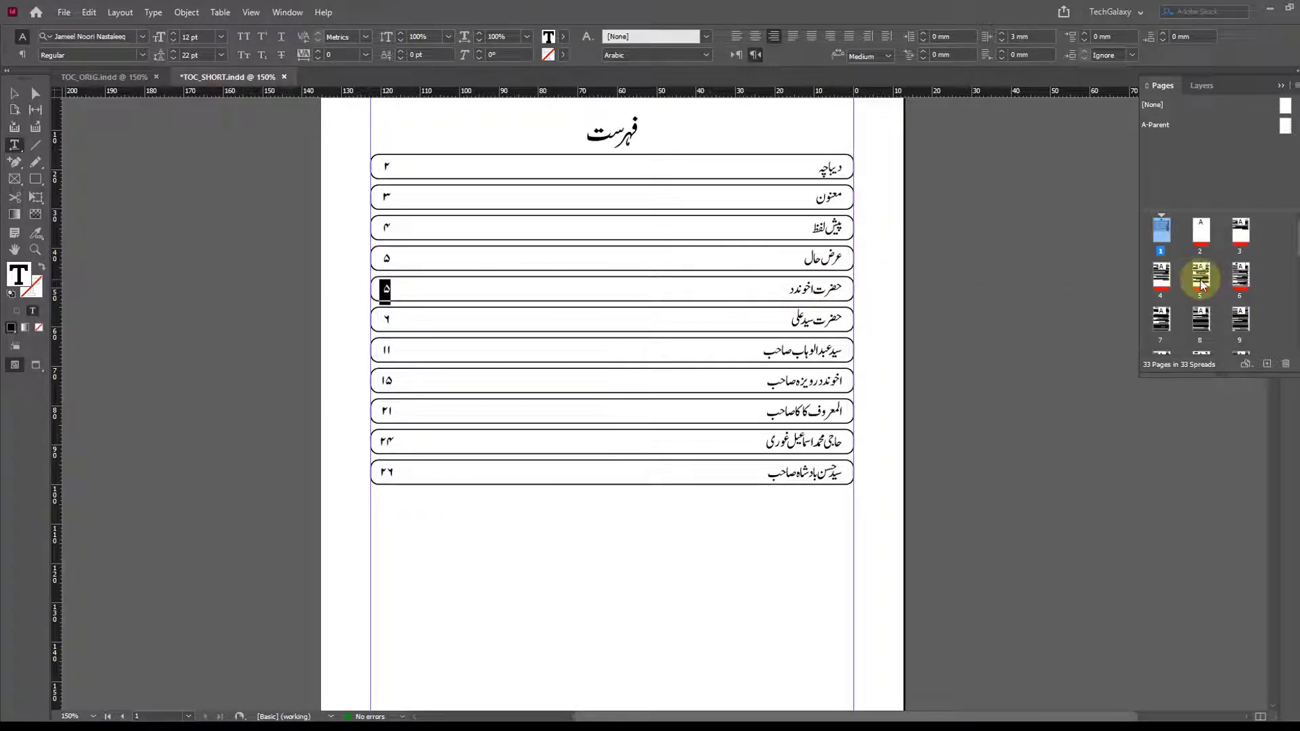
- Insert a break before the first heading on page 5 to push the text and its anchored short-title frames onto the following page
{"action": "double_click", "coordinate": [1202, 278]}
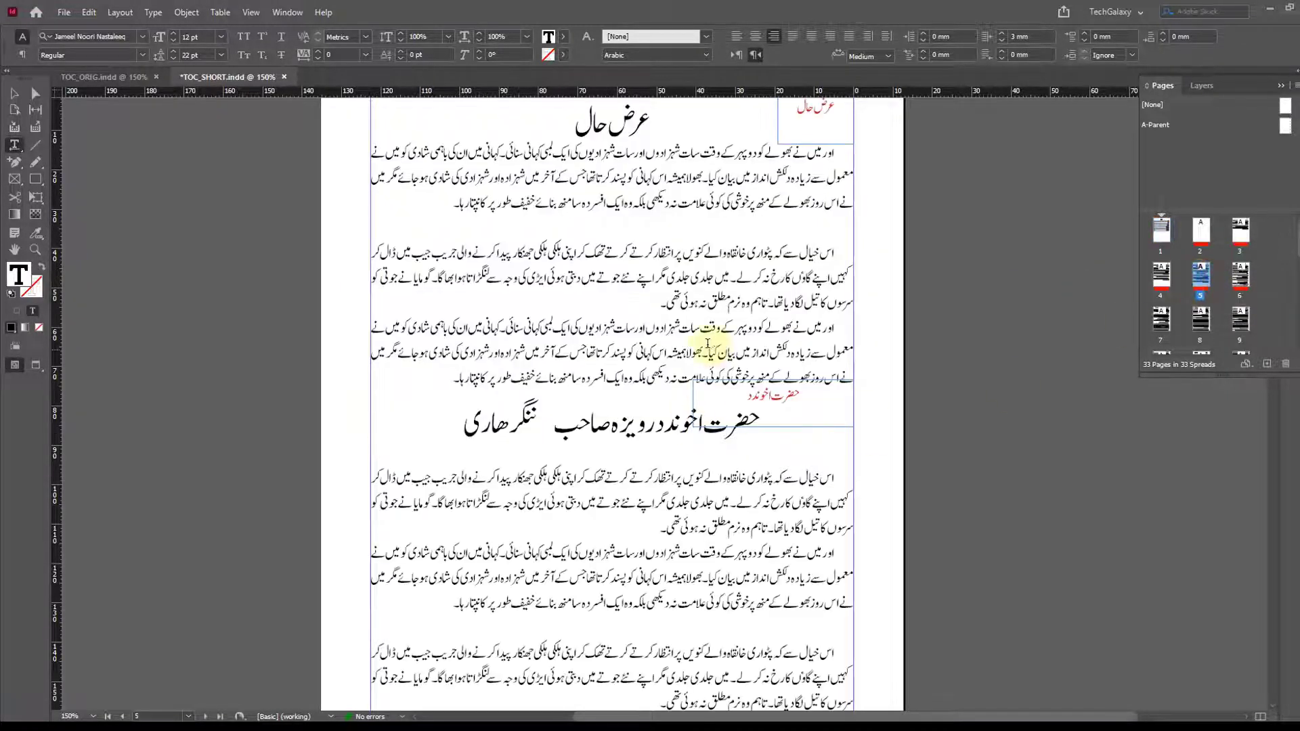
{"action": "scroll", "coordinate": [711, 338], "scroll_direction": "up", "scroll_amount": 2}
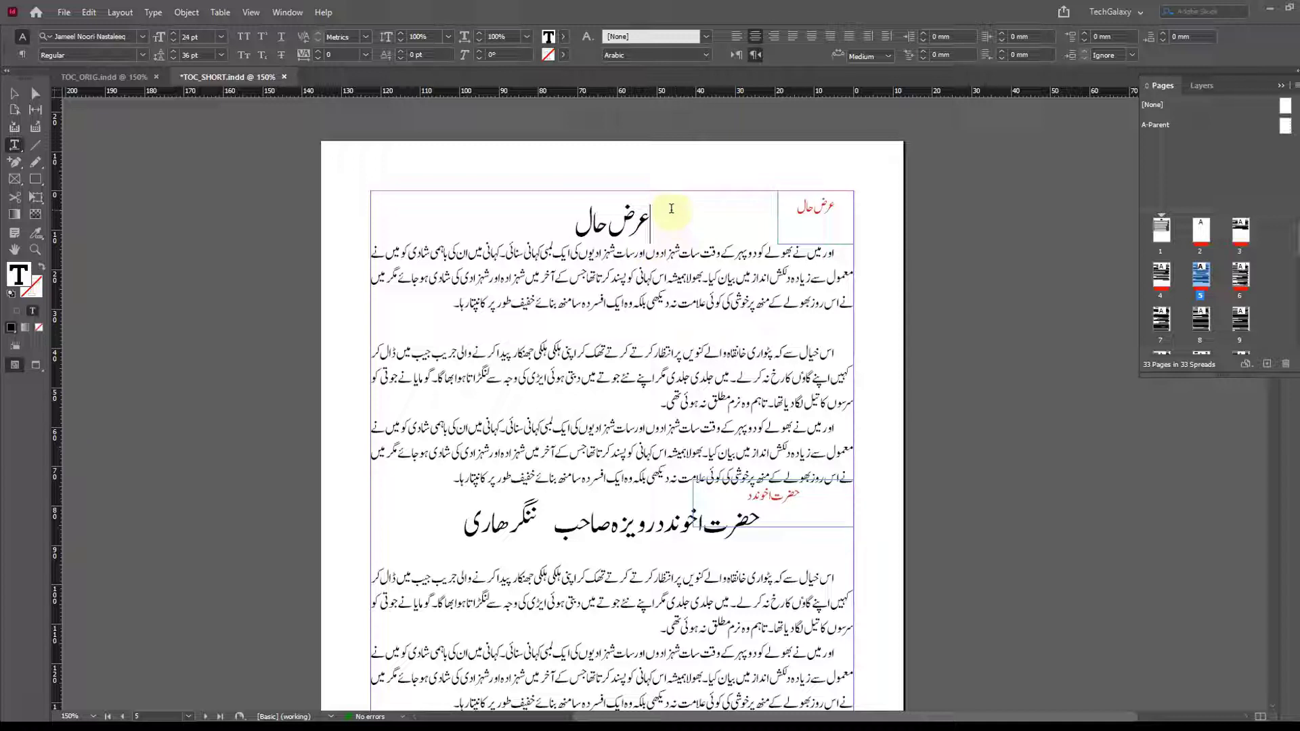
{"action": "left_click", "coordinate": [671, 210]}
{"action": "key", "text": "shift+KP_Enter"}
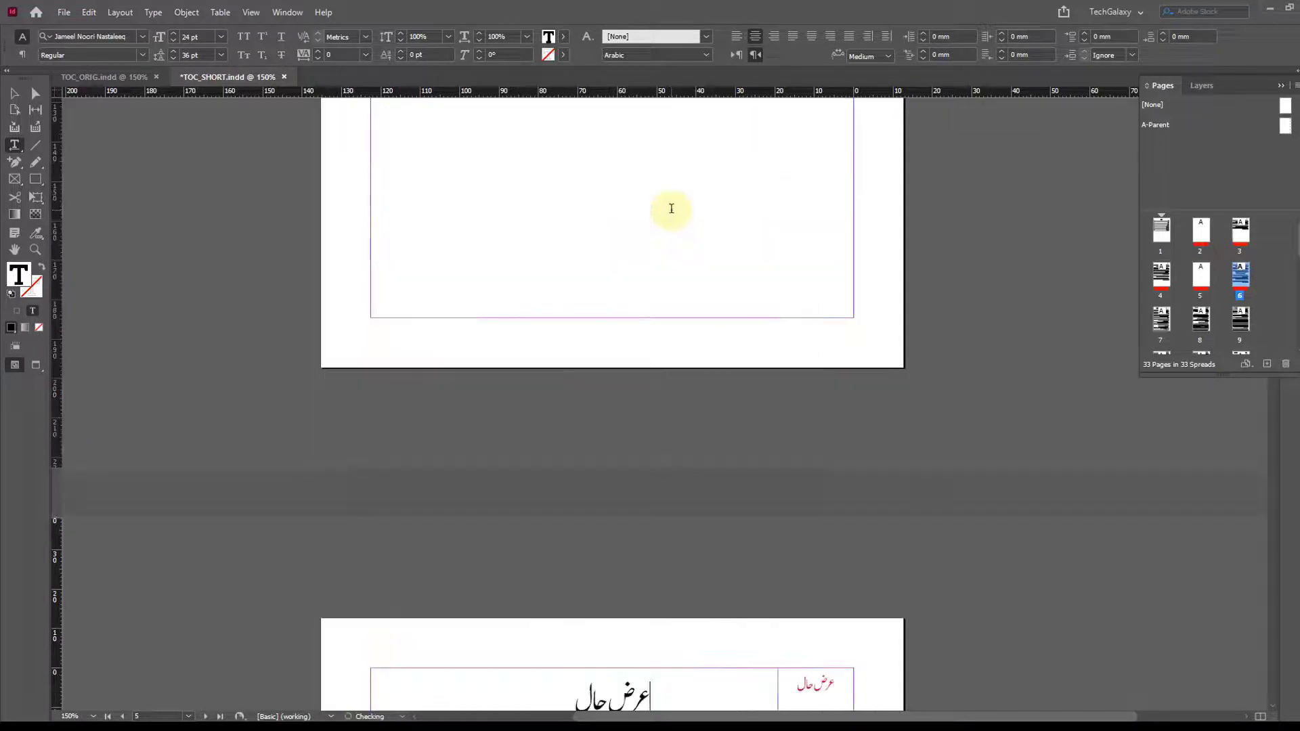
- Refresh the table of contents on page 1 and compare its fourth and fifth entries with the headings on page 6
{"action": "scroll", "coordinate": [883, 420], "scroll_direction": "down", "scroll_amount": 2}
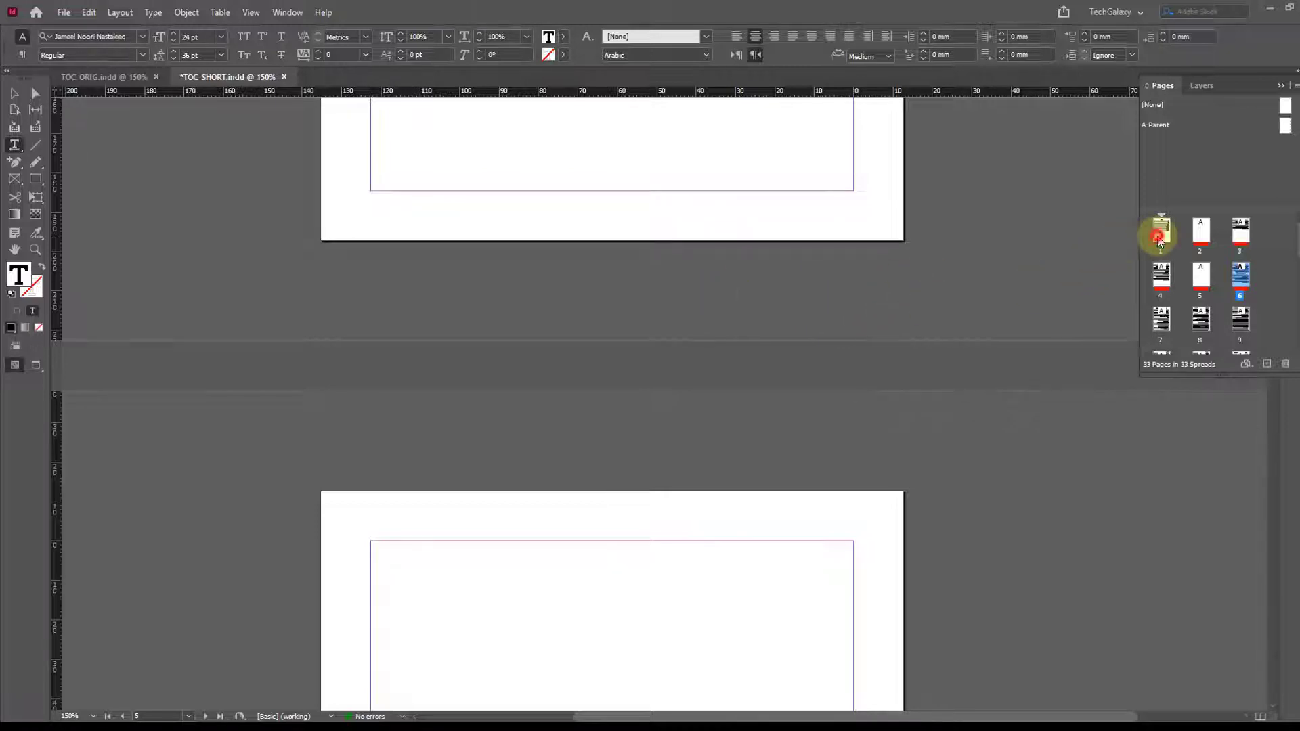
{"action": "double_click", "coordinate": [1161, 232]}
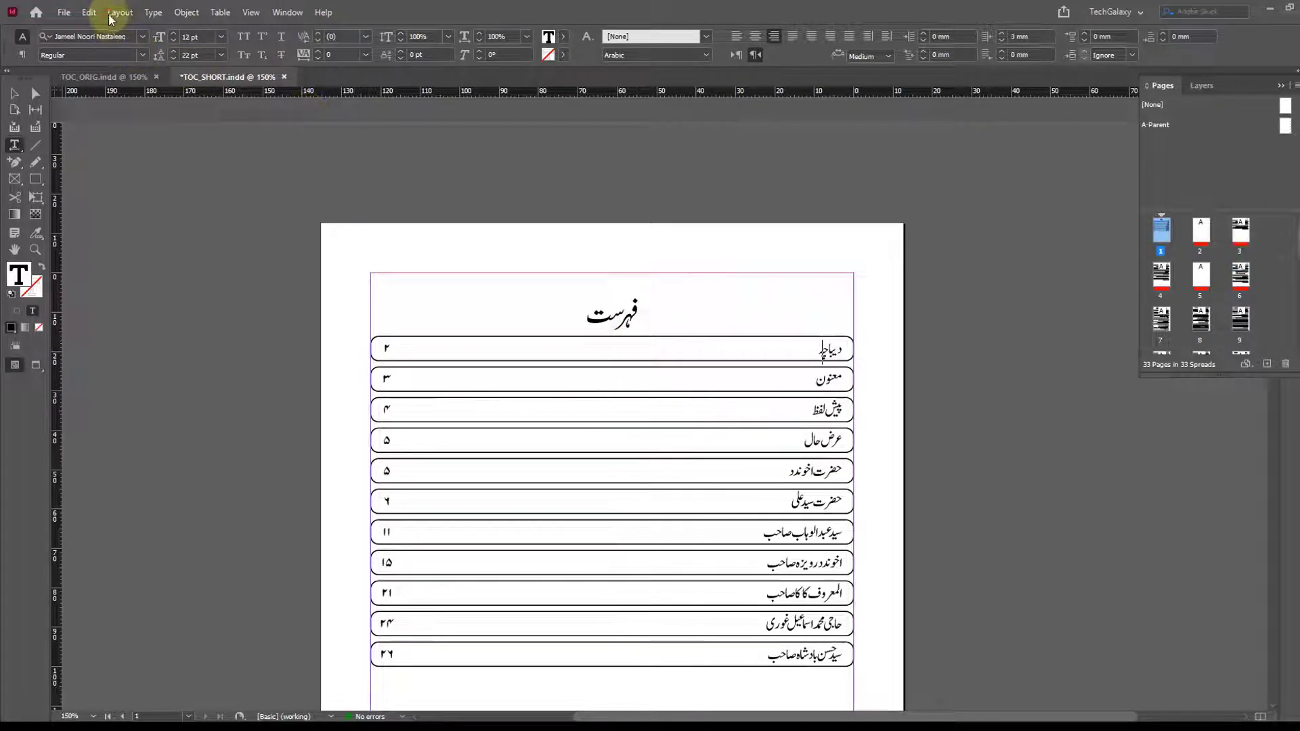
{"action": "left_click", "coordinate": [120, 12]}
{"action": "left_click", "coordinate": [147, 334]}
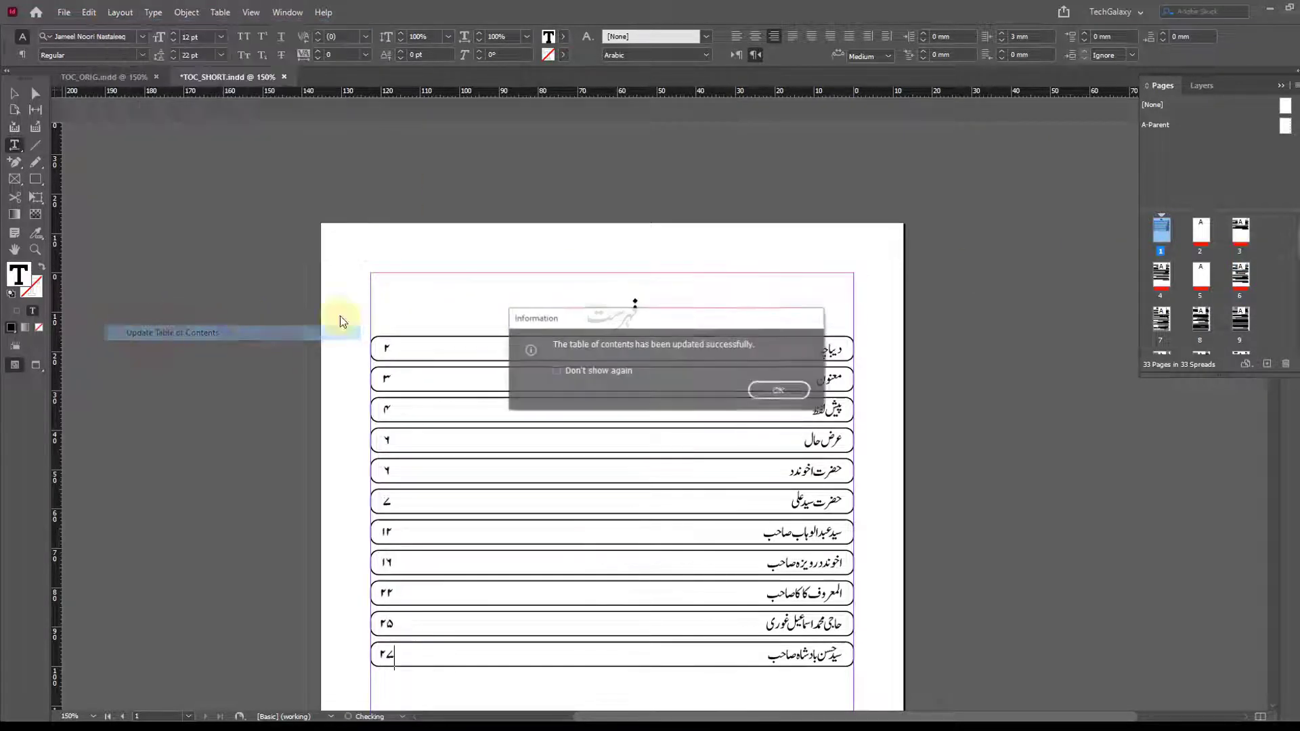
{"action": "left_click", "coordinate": [770, 389]}
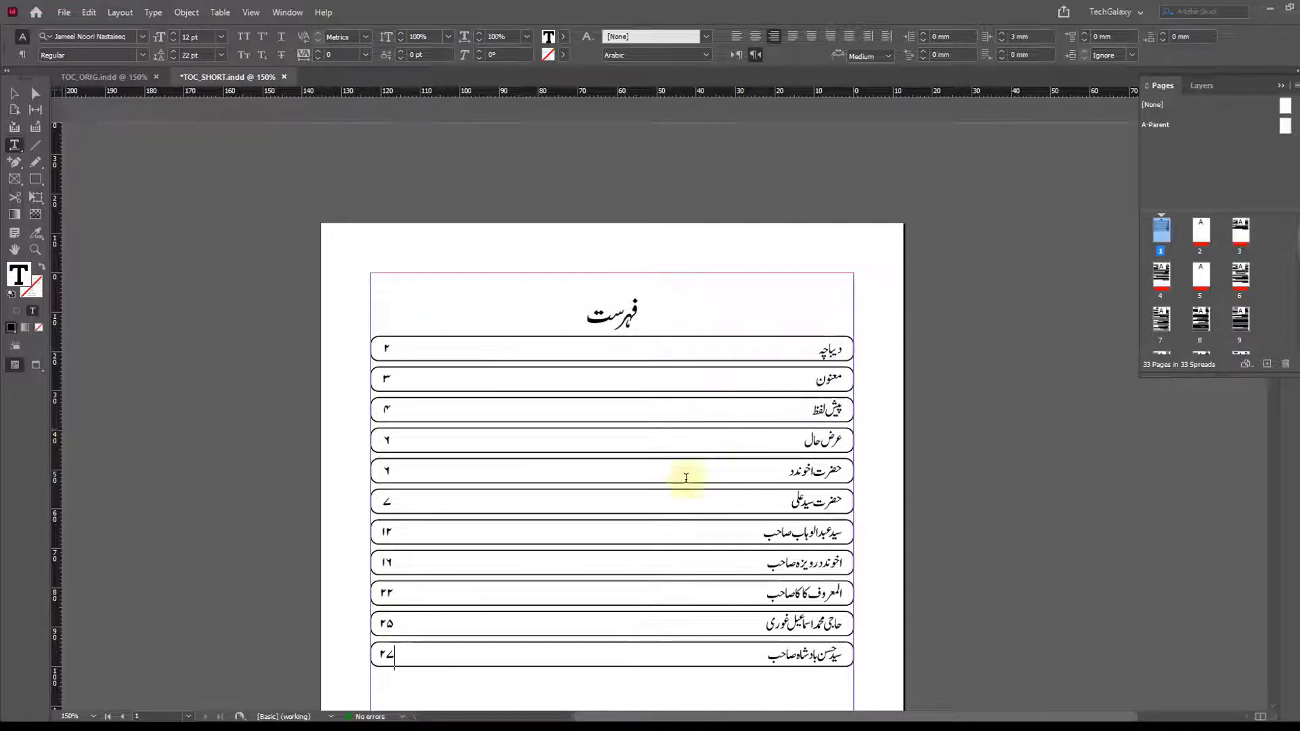
{"action": "left_click", "coordinate": [827, 441]}
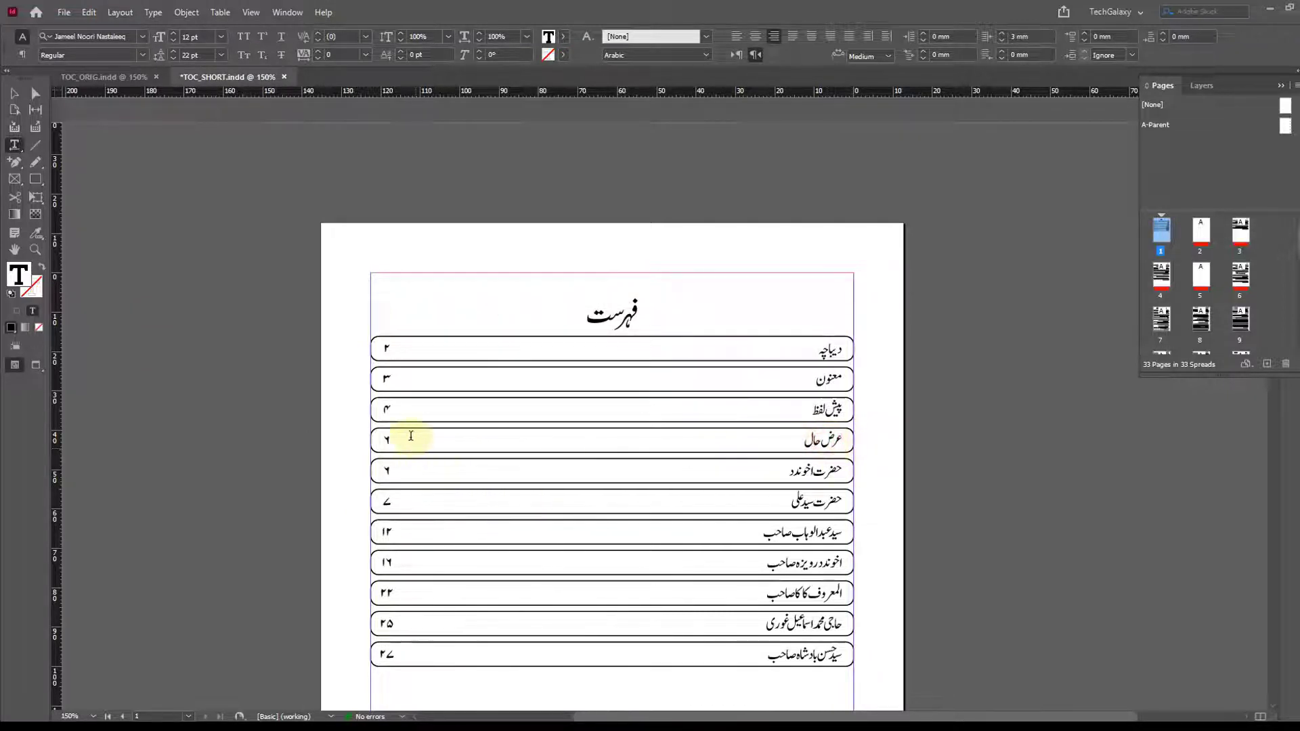
{"action": "double_click", "coordinate": [387, 439]}
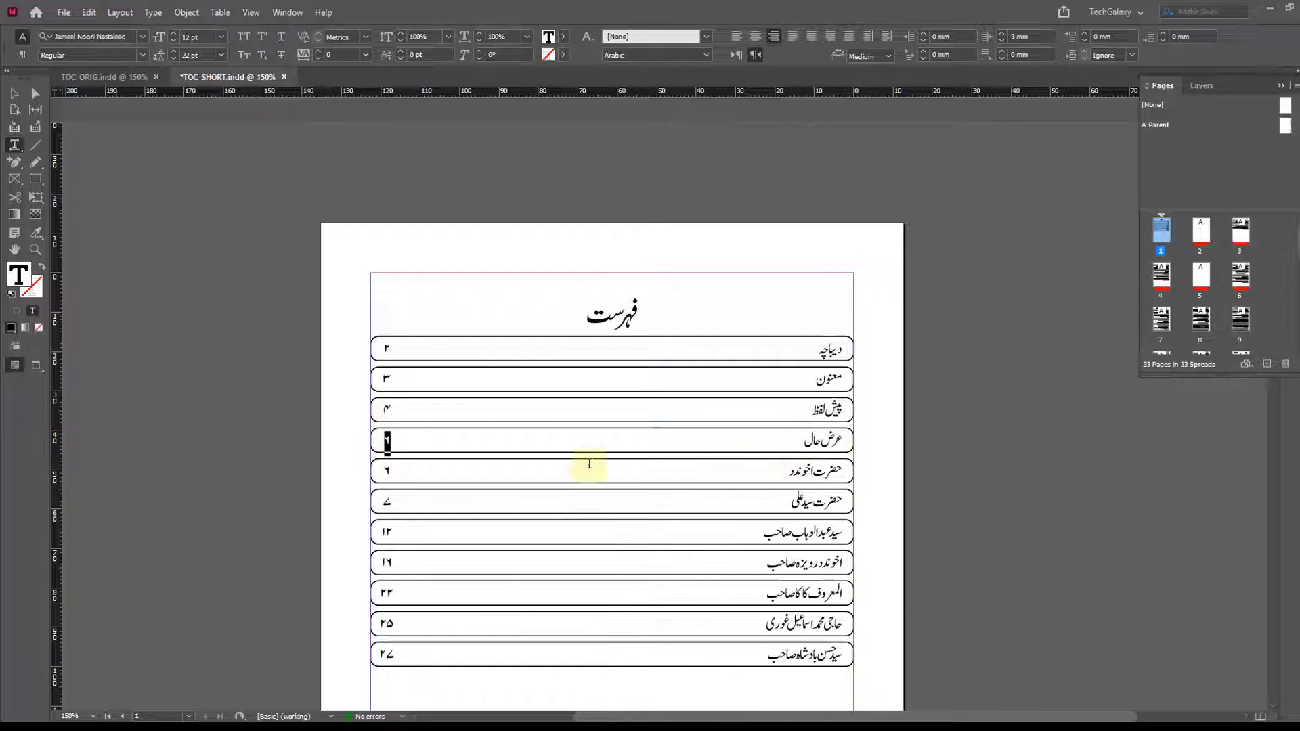
{"action": "double_click", "coordinate": [386, 472]}
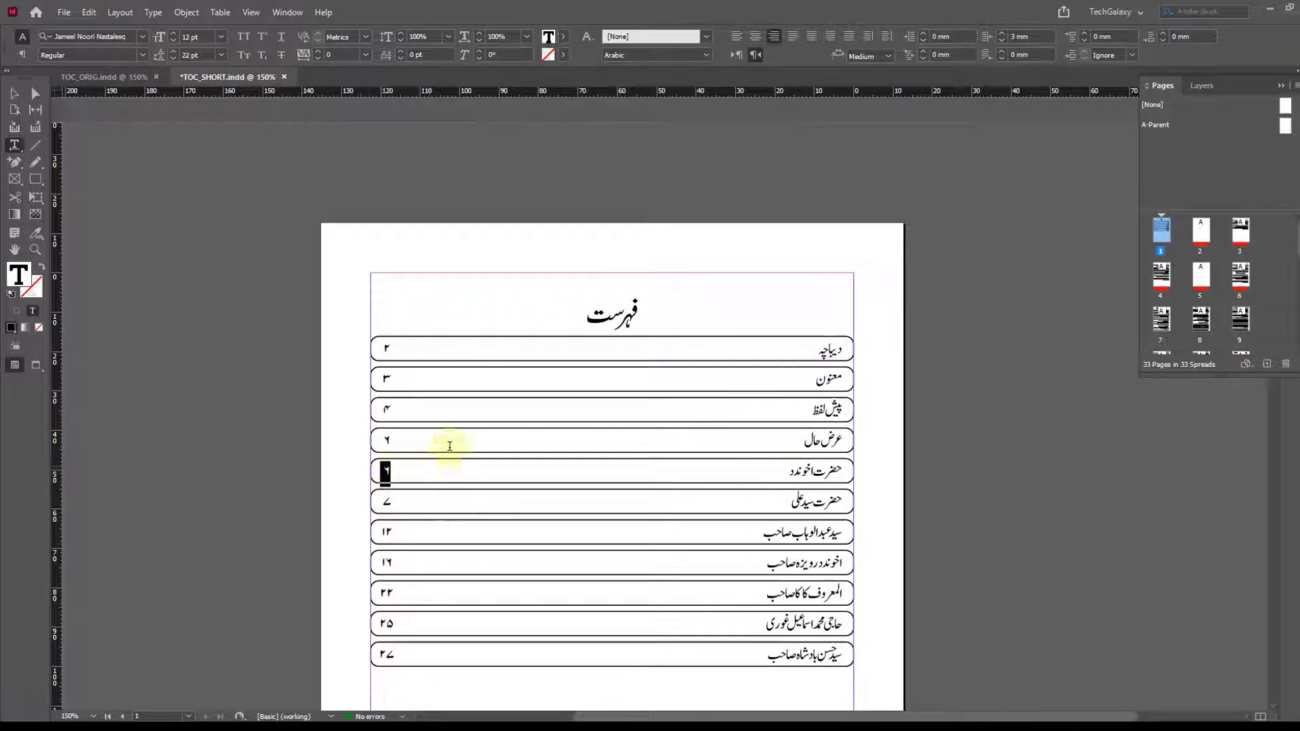
{"action": "double_click", "coordinate": [1241, 273]}
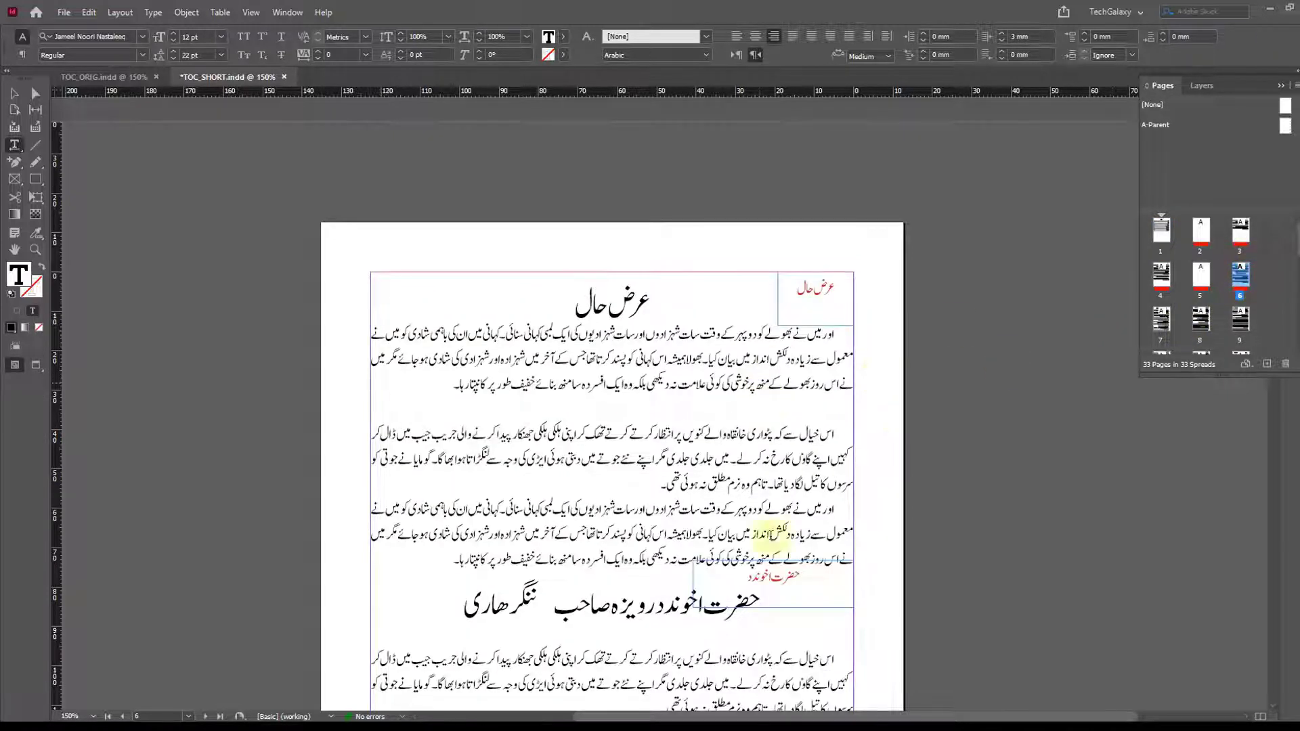
{"action": "scroll", "coordinate": [691, 371], "scroll_direction": "down", "scroll_amount": 5}
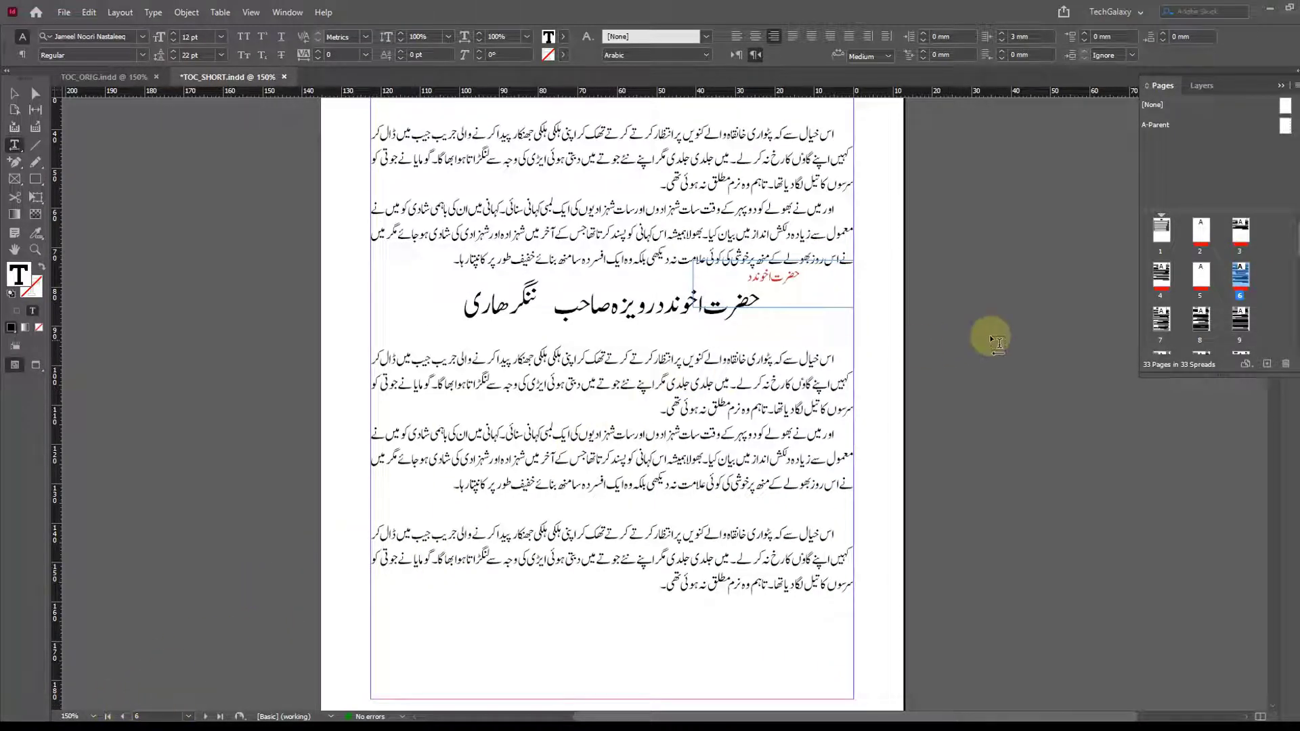
- Undo the table of contents update and the break inserted before the first heading on page 5
{"action": "key", "text": "ctrl+shift+Page_Up"}
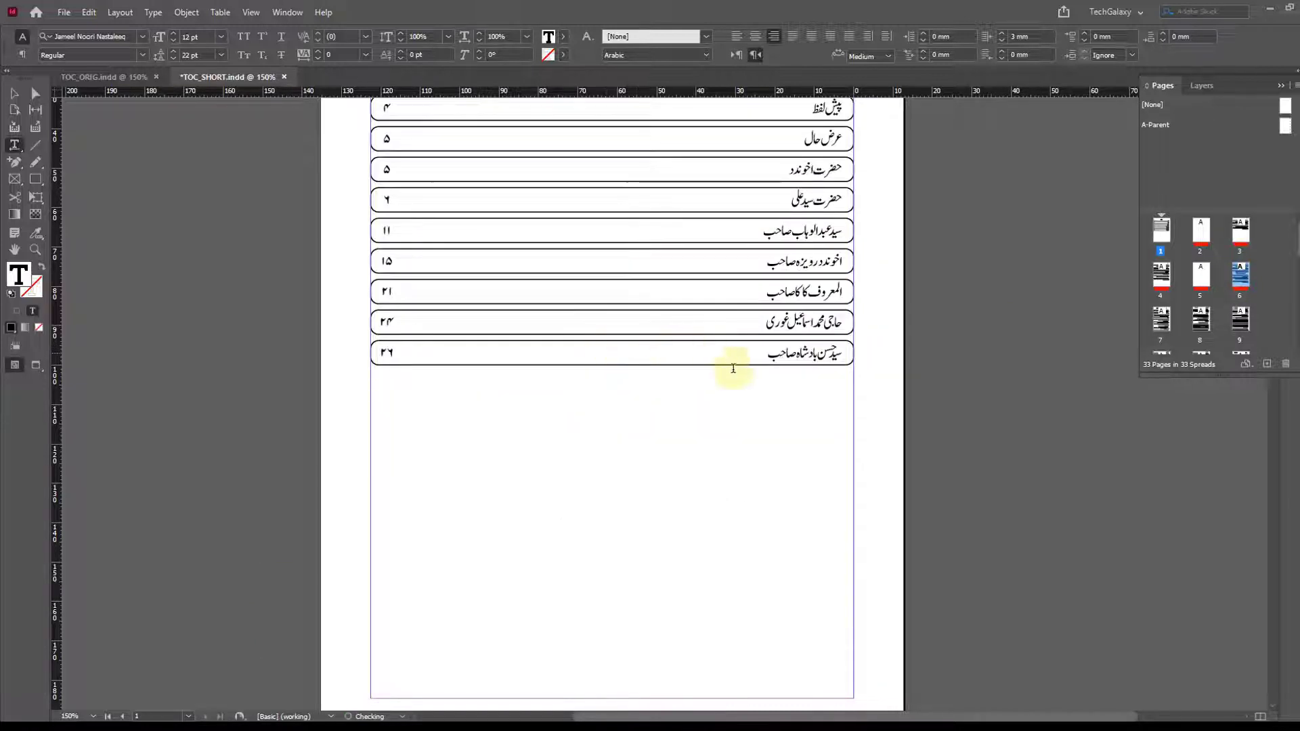
{"action": "scroll", "coordinate": [763, 380], "scroll_direction": "down", "scroll_amount": 4}
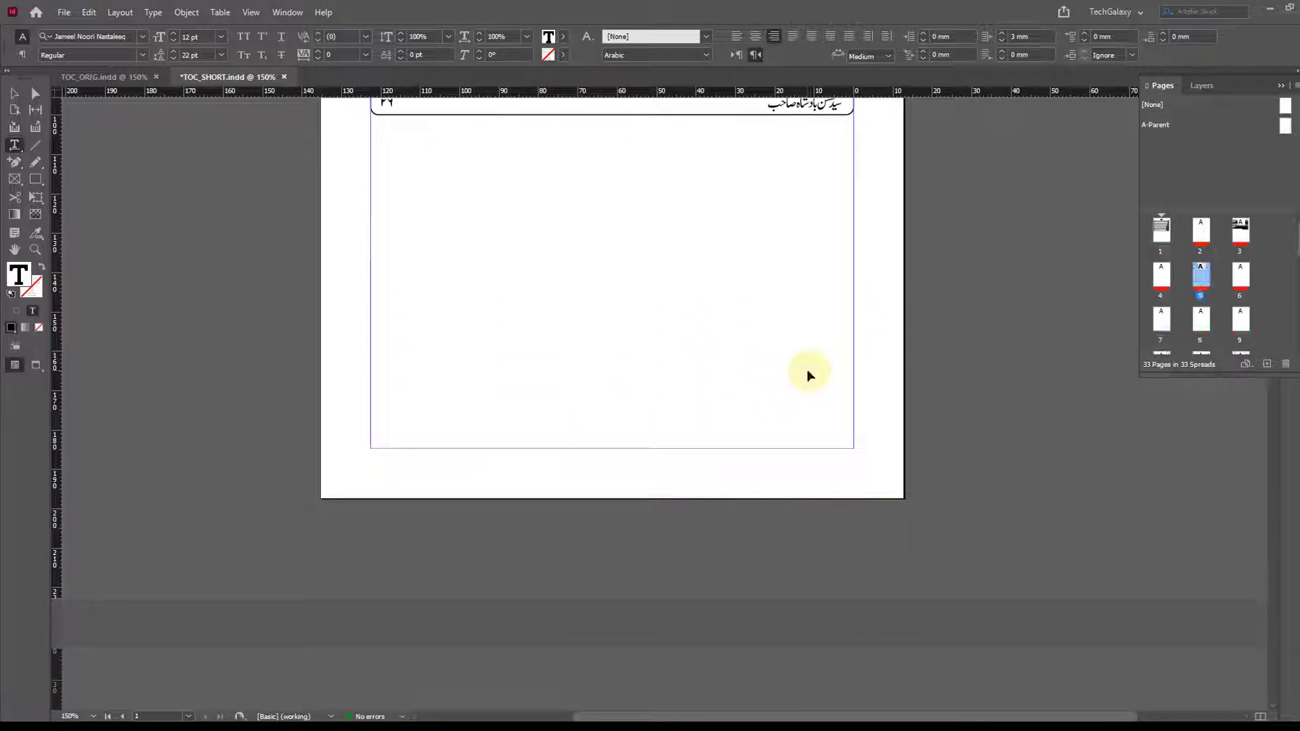
{"action": "scroll", "coordinate": [684, 330], "scroll_direction": "down", "scroll_amount": 20}
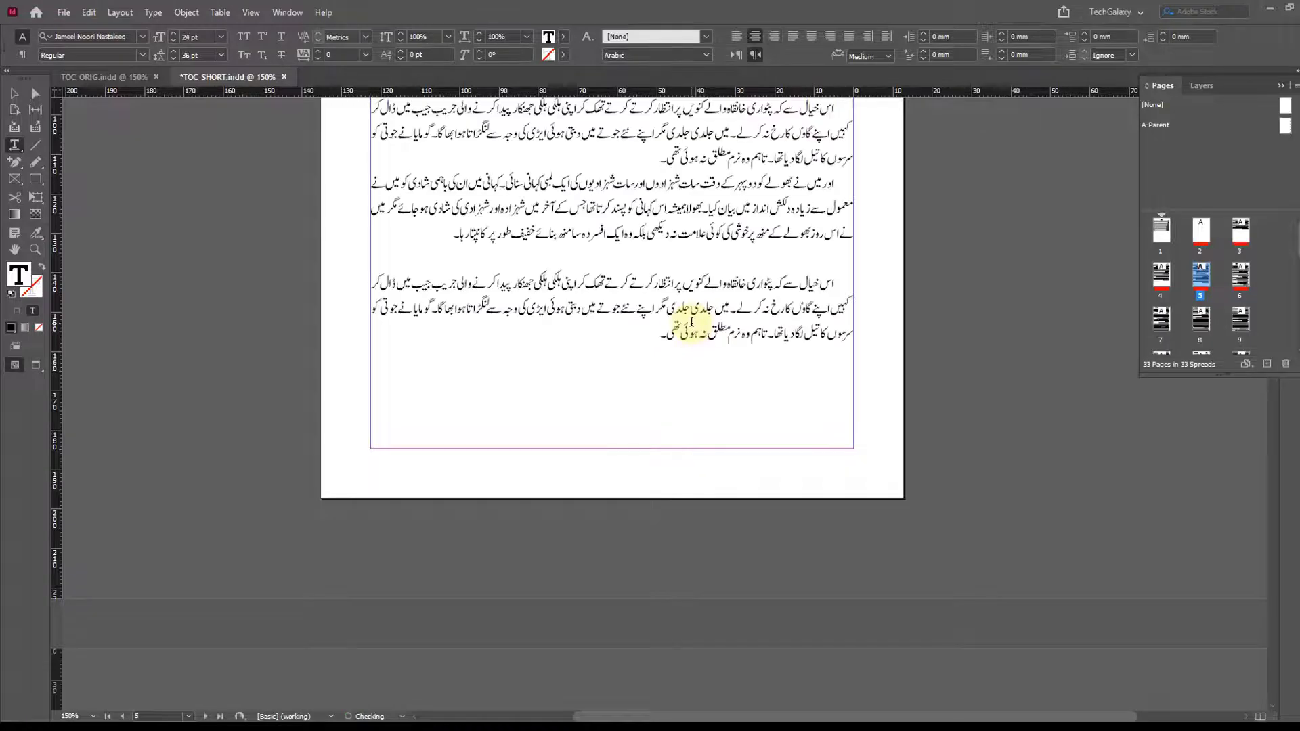
{"action": "scroll", "coordinate": [682, 328], "scroll_direction": "up", "scroll_amount": 20}
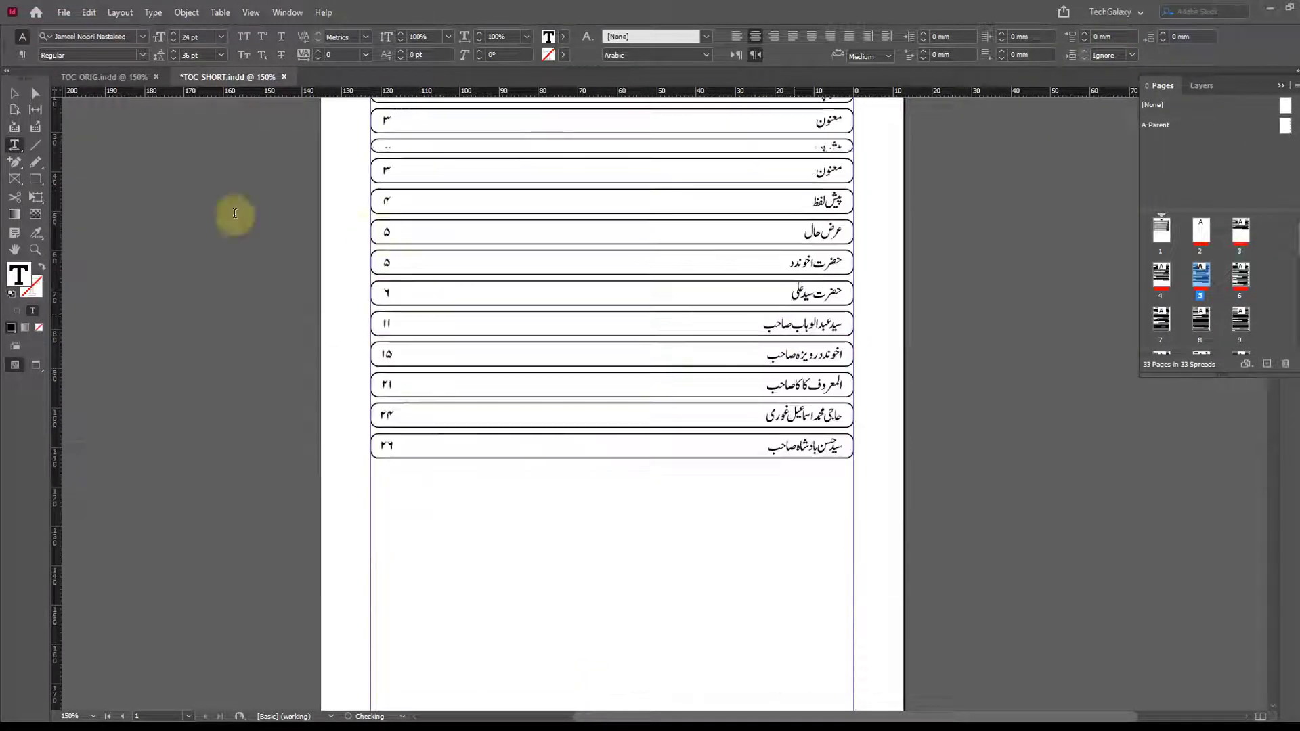
- Print all pages with the Adobe PDF printer and save the result as TOC_SHORT.pdf on the Desktop
{"action": "left_click", "coordinate": [13, 97]}
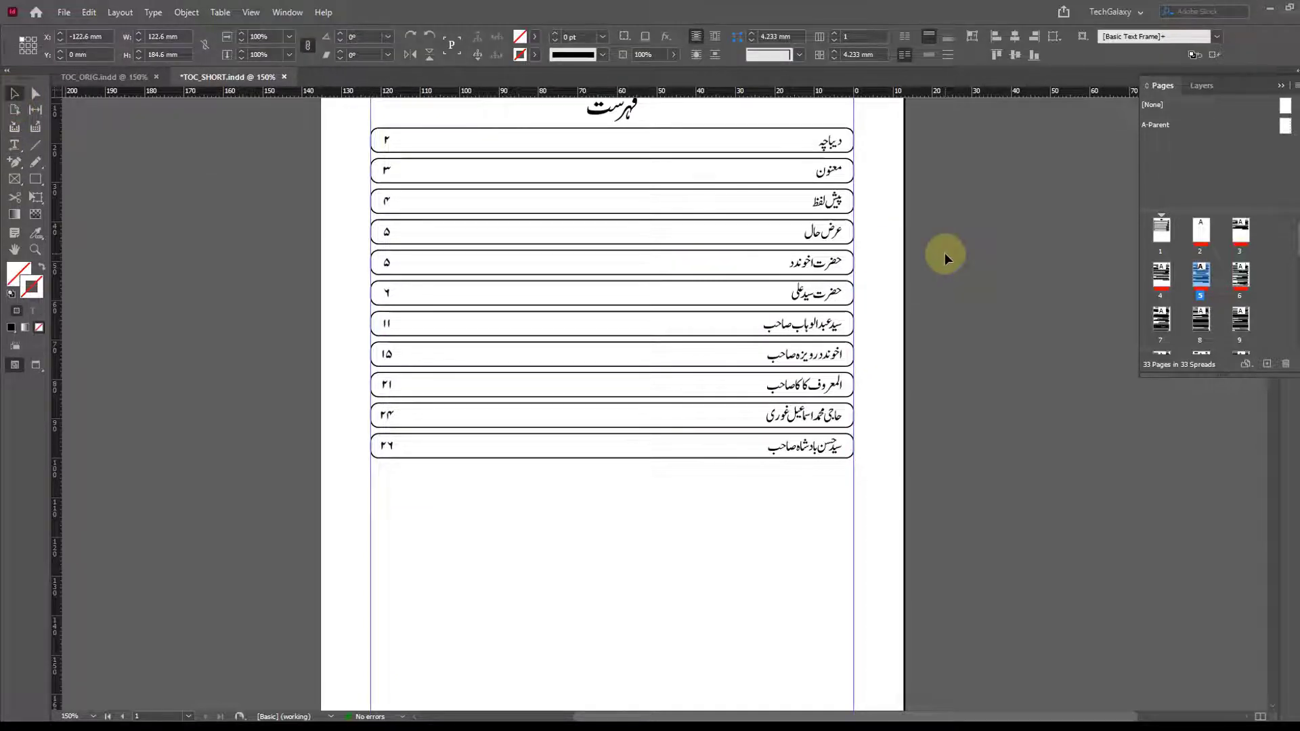
{"action": "key", "text": "ctrl+p"}
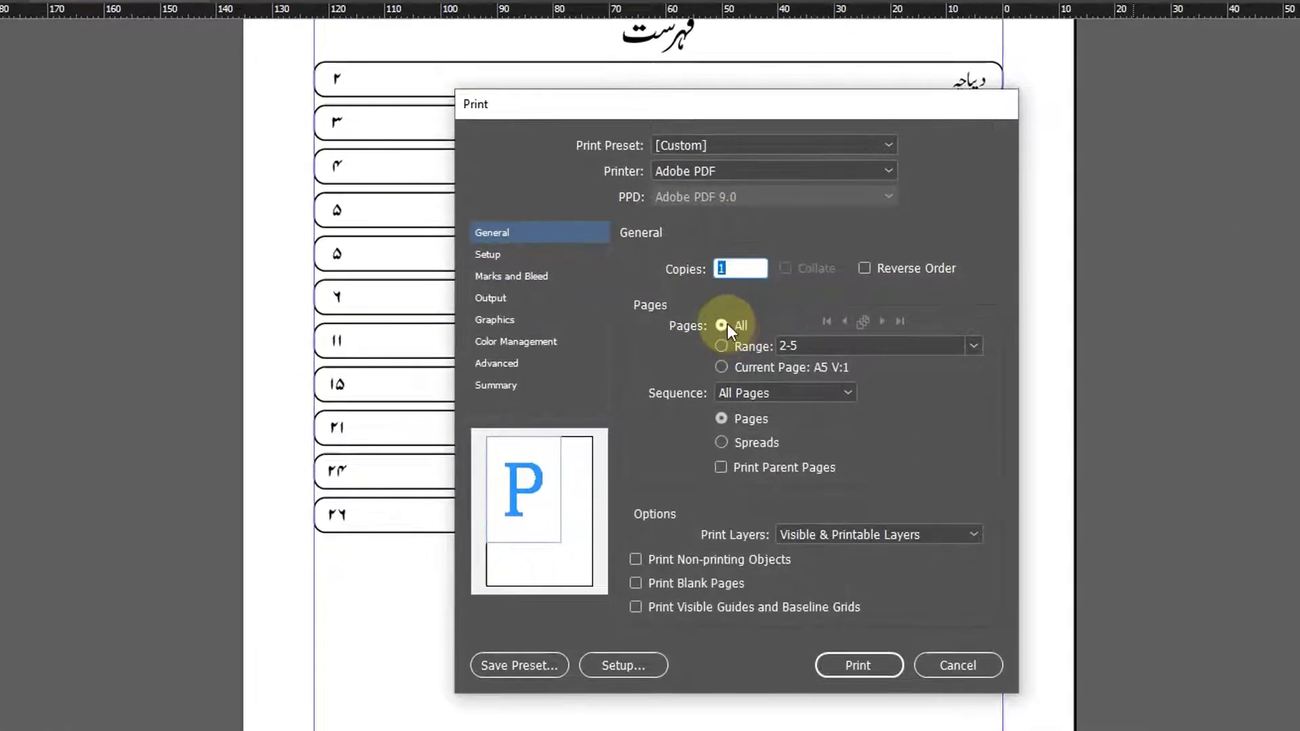
{"action": "left_click", "coordinate": [863, 665]}
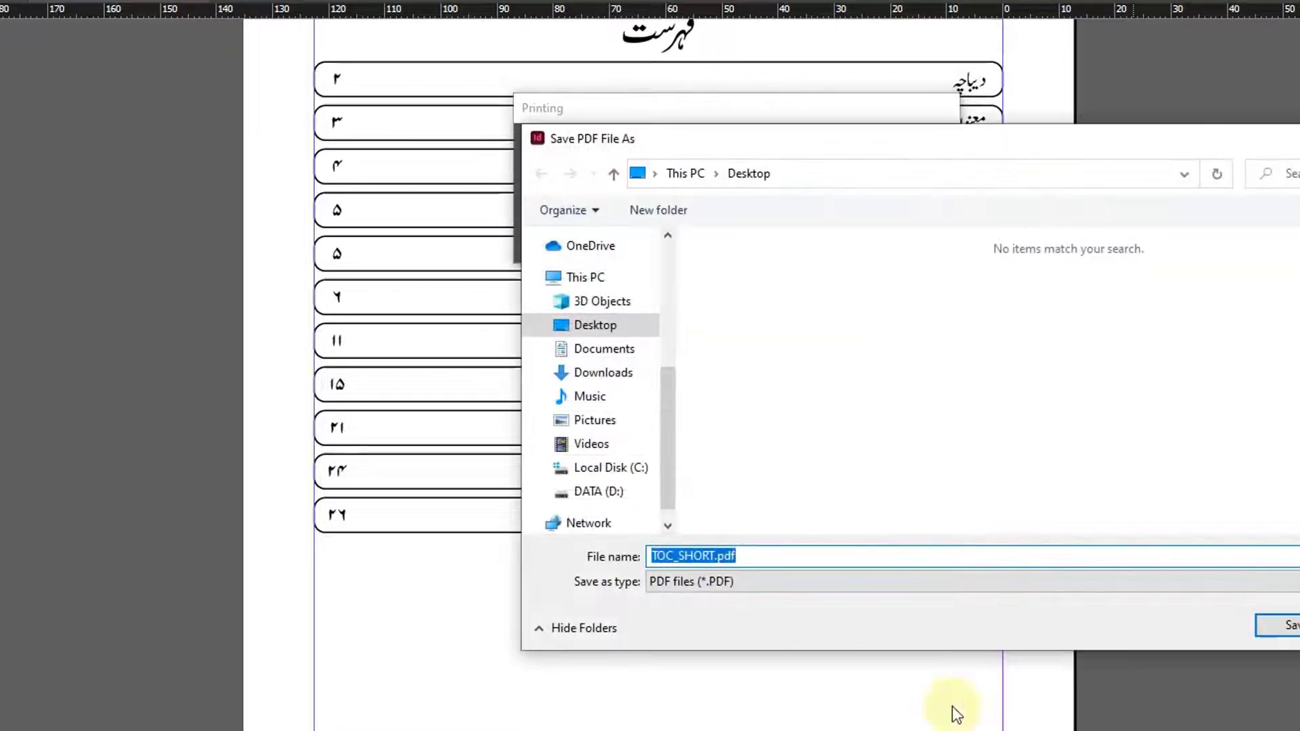
{"action": "left_click", "coordinate": [1291, 625]}
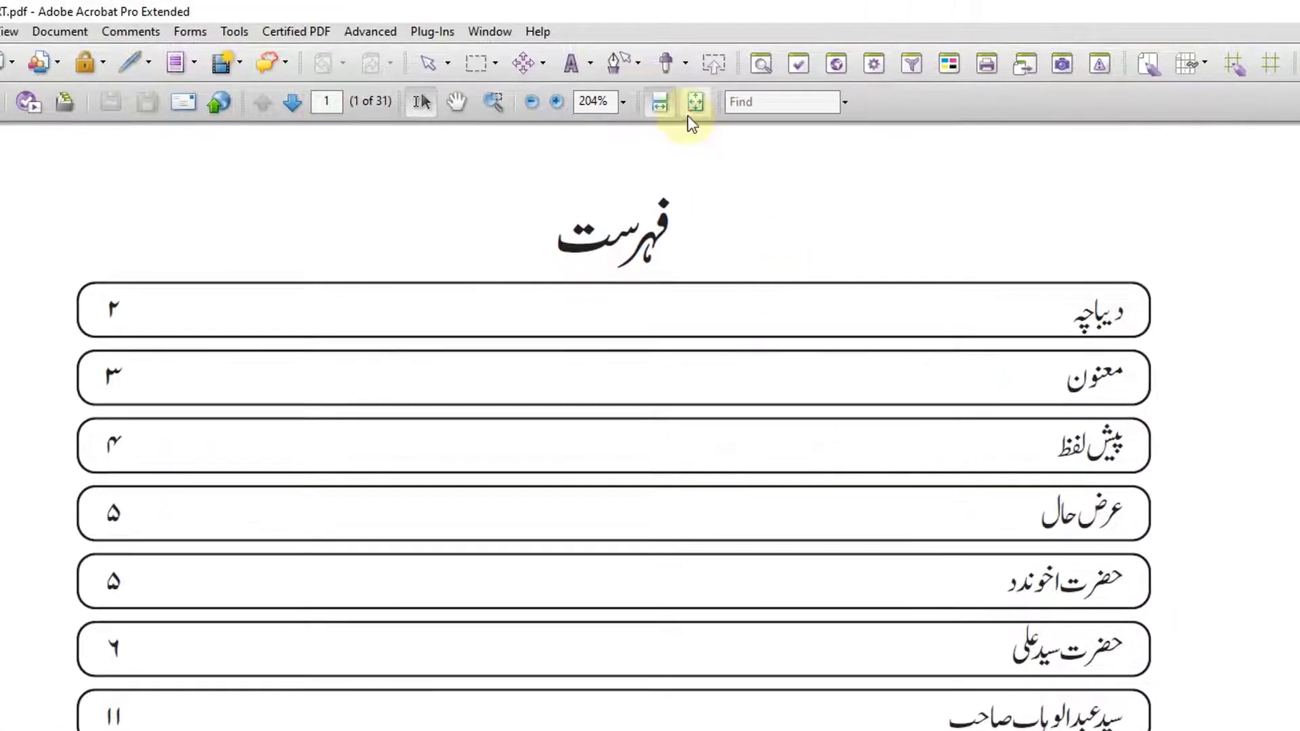
- Examine the contents page and the red short titles on pages 3 to 5 of the exported PDF, and close it
{"action": "scroll", "coordinate": [936, 453], "scroll_direction": "down", "scroll_amount": 3}
{"action": "scroll", "coordinate": [937, 452], "scroll_direction": "down", "scroll_amount": 10}
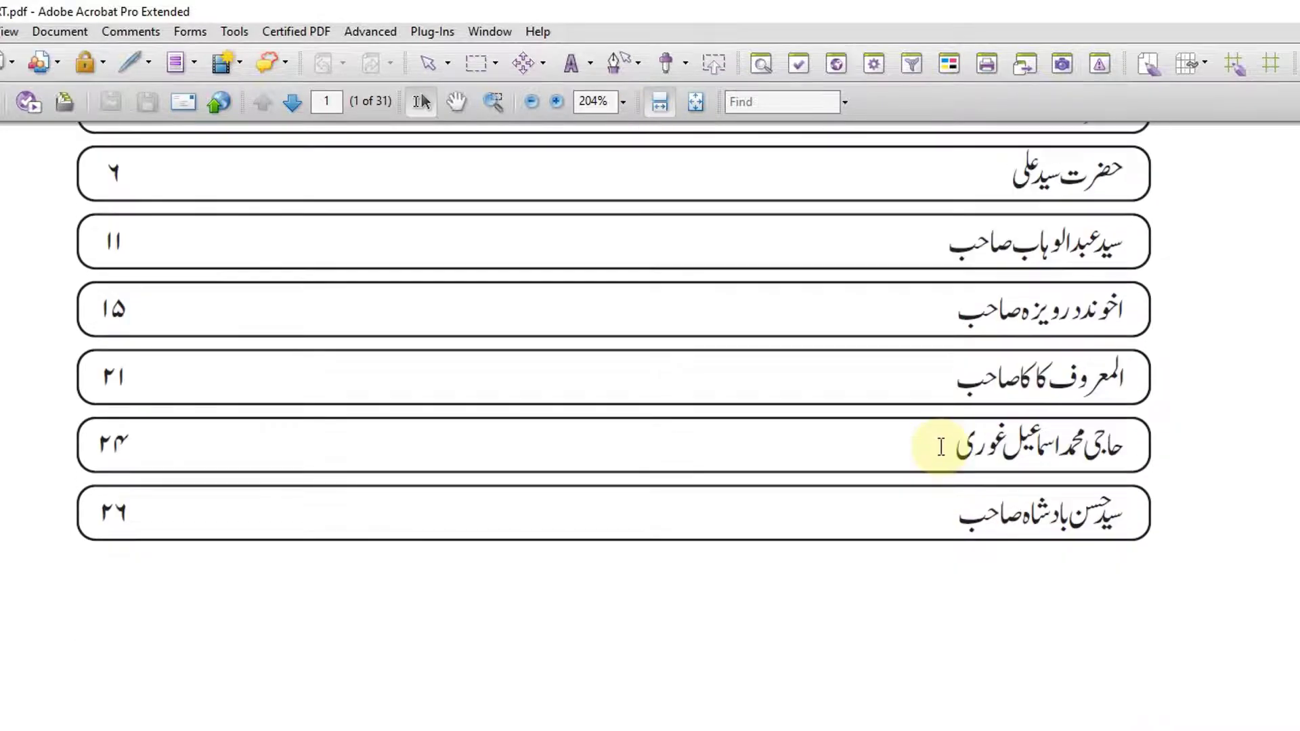
{"action": "scroll", "coordinate": [962, 457], "scroll_direction": "down", "scroll_amount": 5}
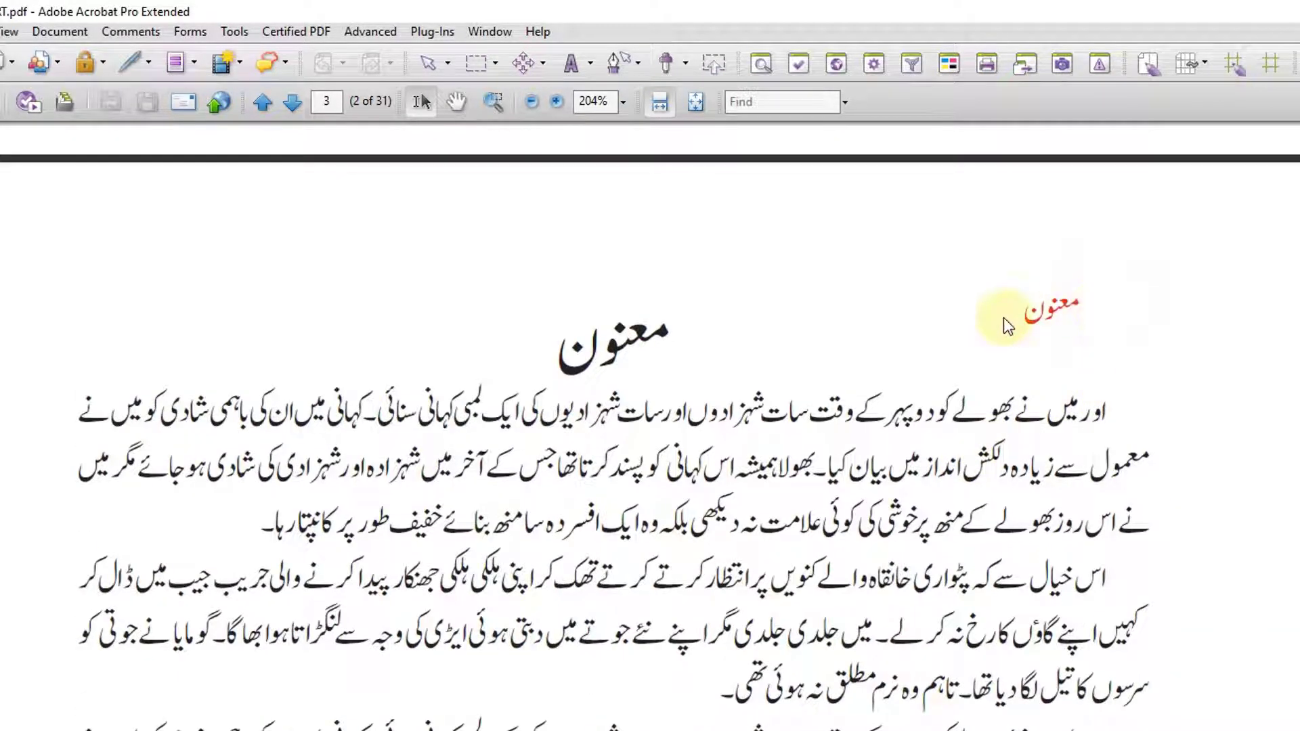
{"action": "left_click_drag", "start_coordinate": [1002, 310], "coordinate": [1112, 313]}
{"action": "left_click", "coordinate": [1046, 313]}
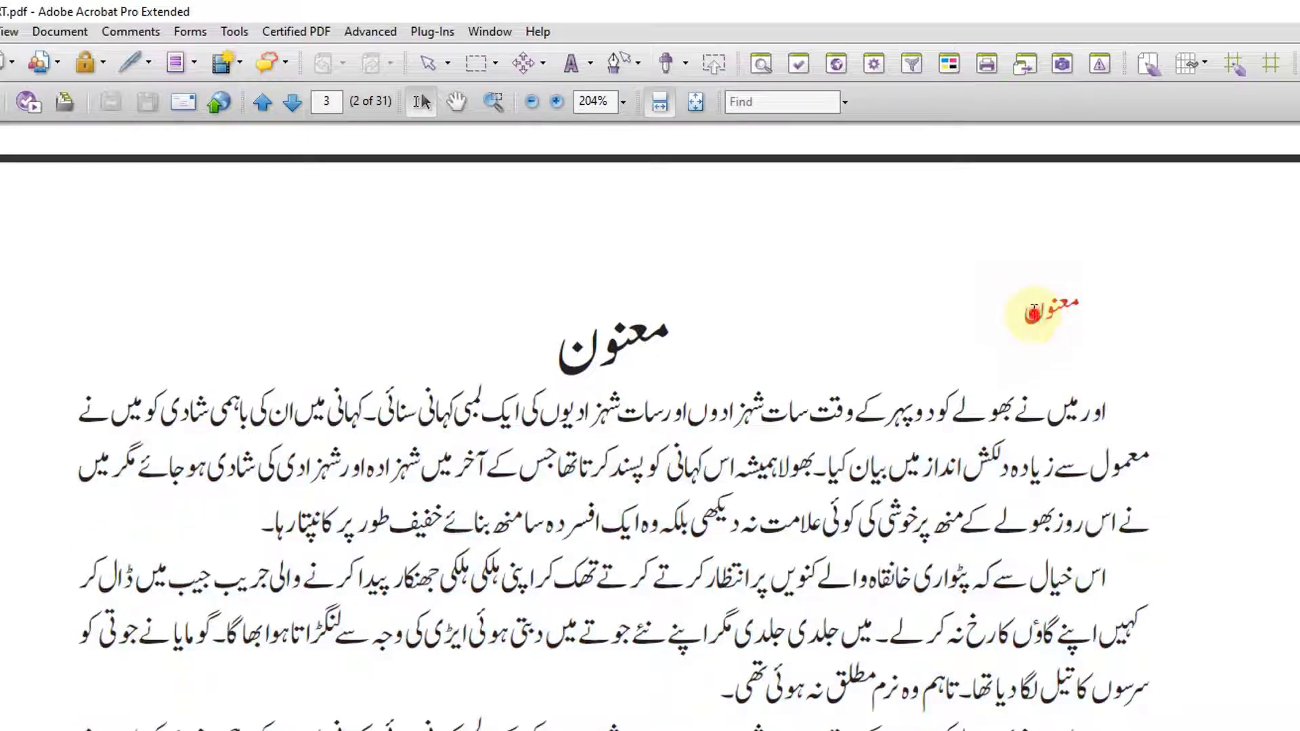
{"action": "double_click", "coordinate": [1034, 313]}
{"action": "scroll", "coordinate": [1016, 440], "scroll_direction": "down", "scroll_amount": 5}
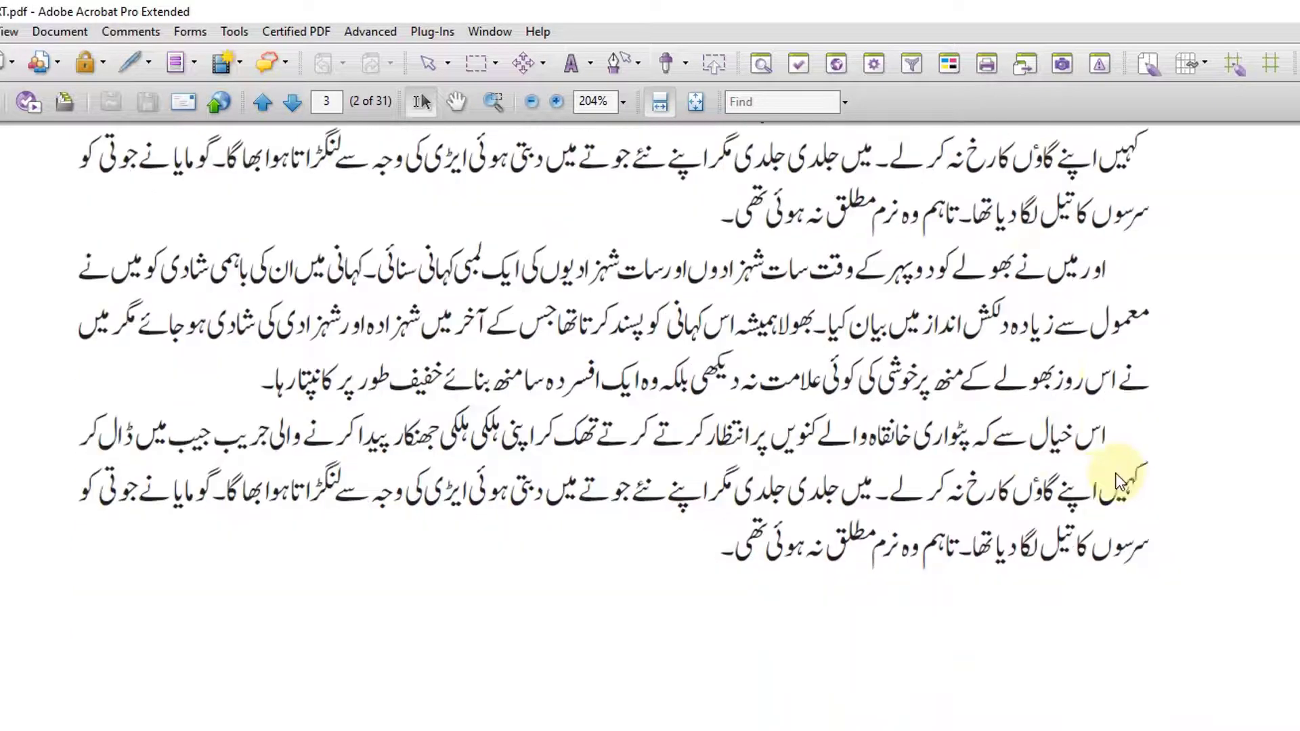
{"action": "scroll", "coordinate": [1124, 481], "scroll_direction": "down", "scroll_amount": 5}
{"action": "scroll", "coordinate": [1142, 493], "scroll_direction": "down", "scroll_amount": 5}
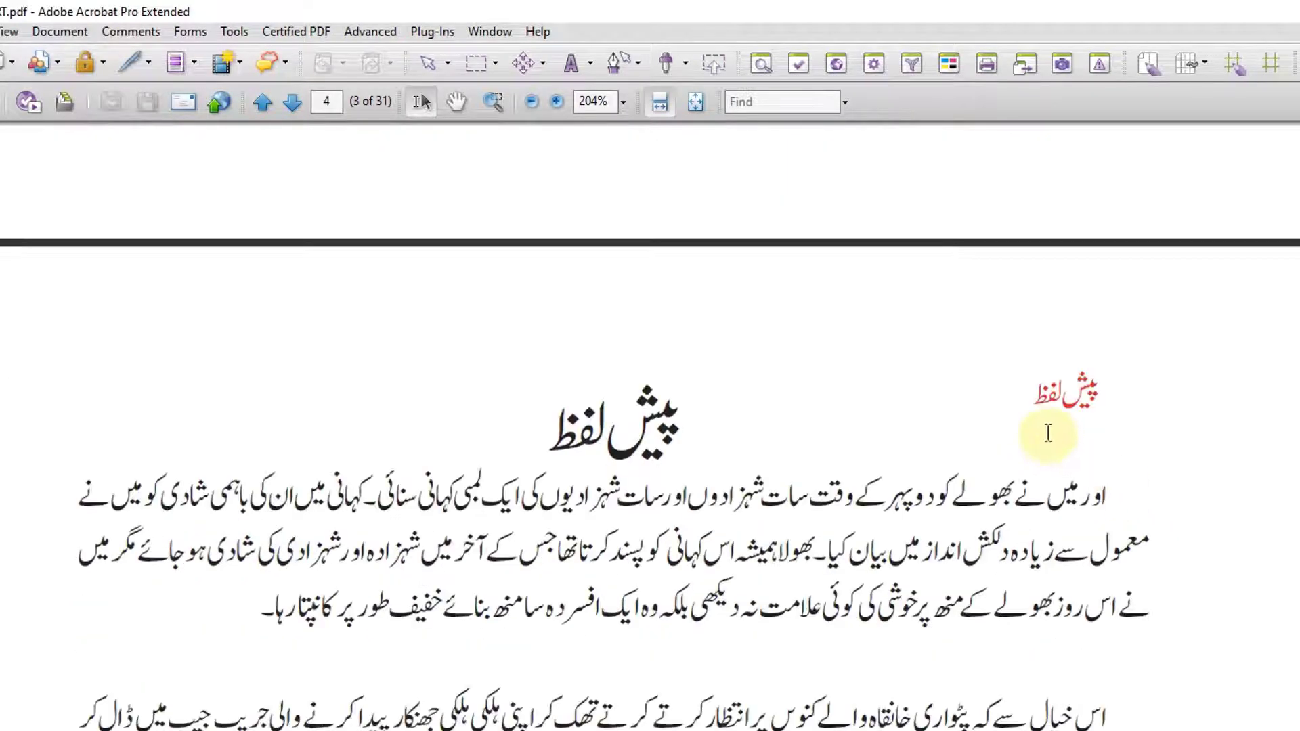
{"action": "double_click", "coordinate": [1048, 402]}
{"action": "scroll", "coordinate": [1084, 418], "scroll_direction": "down", "scroll_amount": 15}
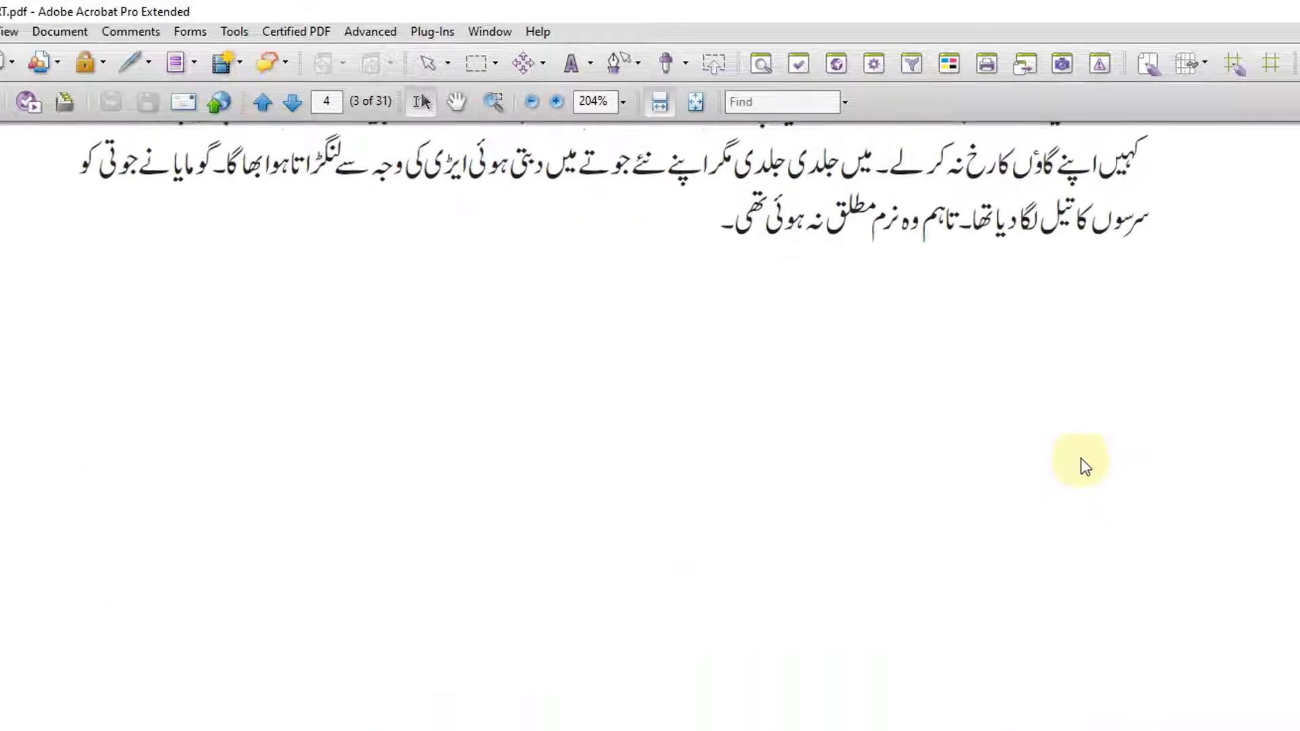
{"action": "scroll", "coordinate": [1065, 466], "scroll_direction": "down", "scroll_amount": 5}
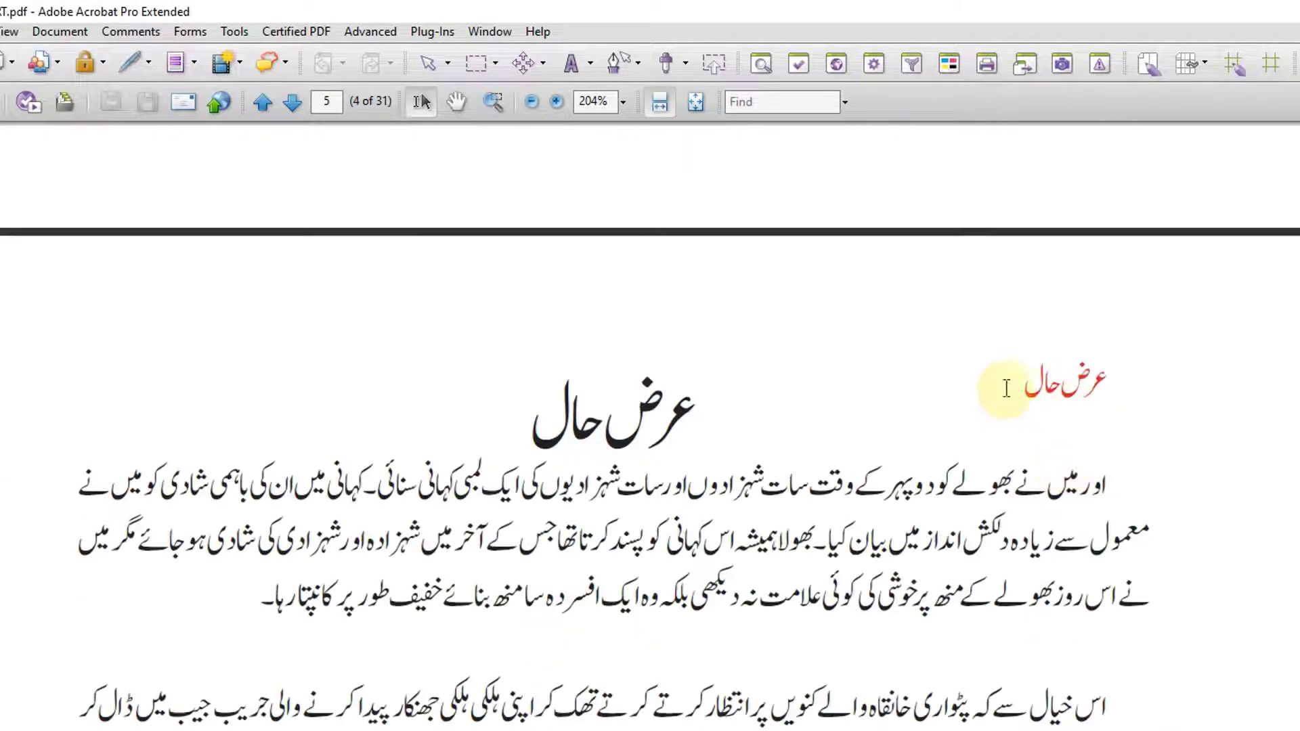
{"action": "double_click", "coordinate": [1083, 391]}
{"action": "left_click", "coordinate": [1035, 392]}
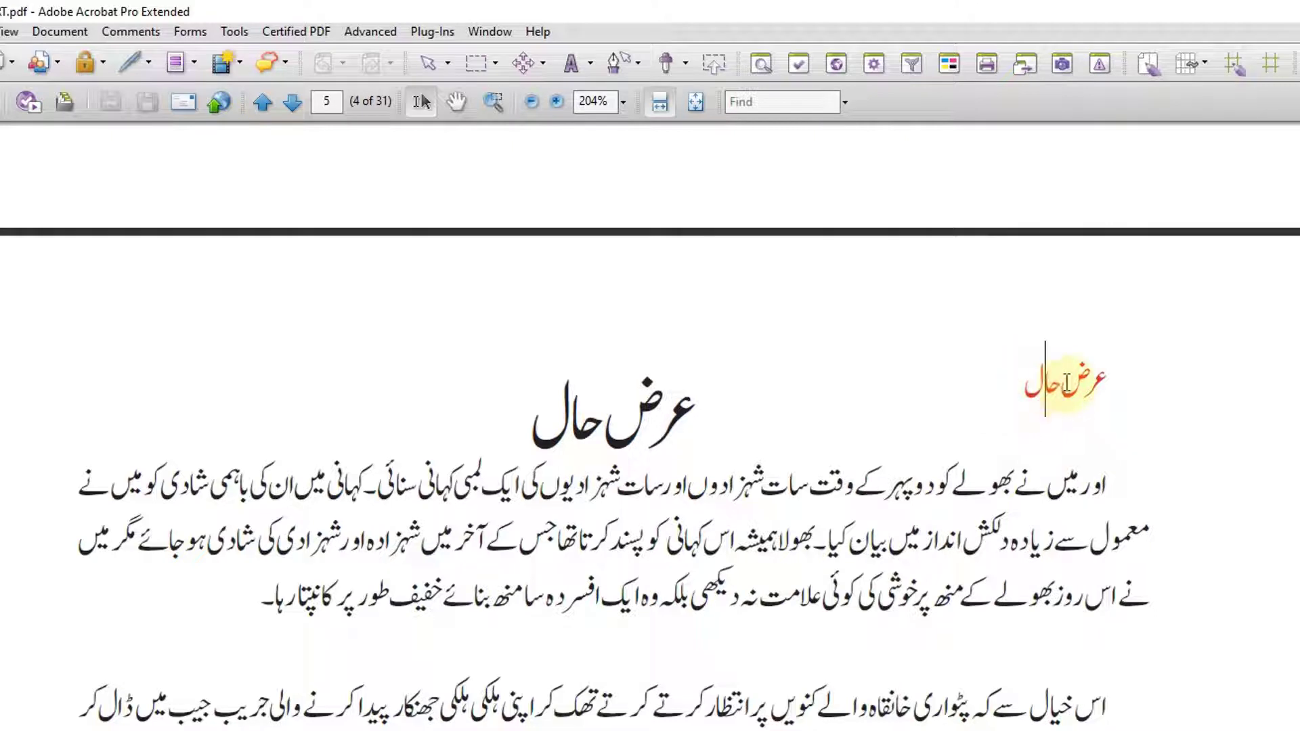
{"action": "double_click", "coordinate": [1067, 385]}
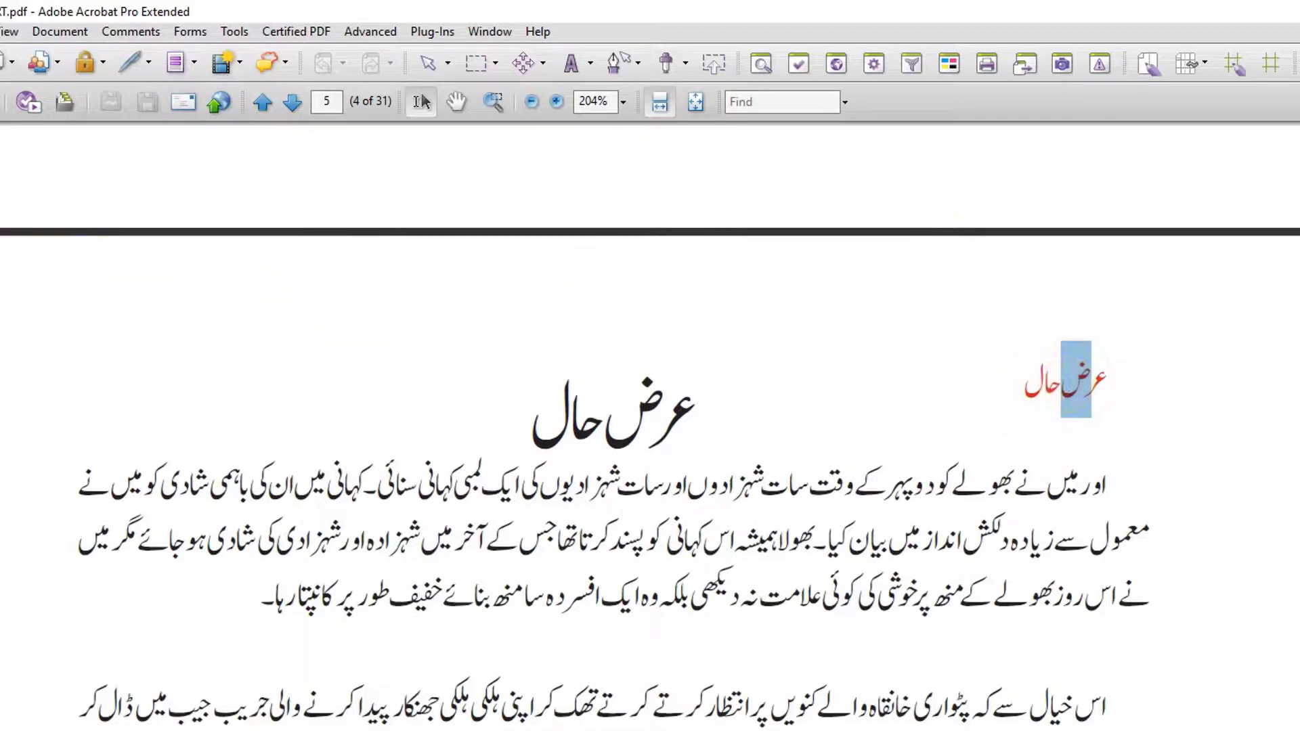
{"action": "key", "text": "ctrl+w"}
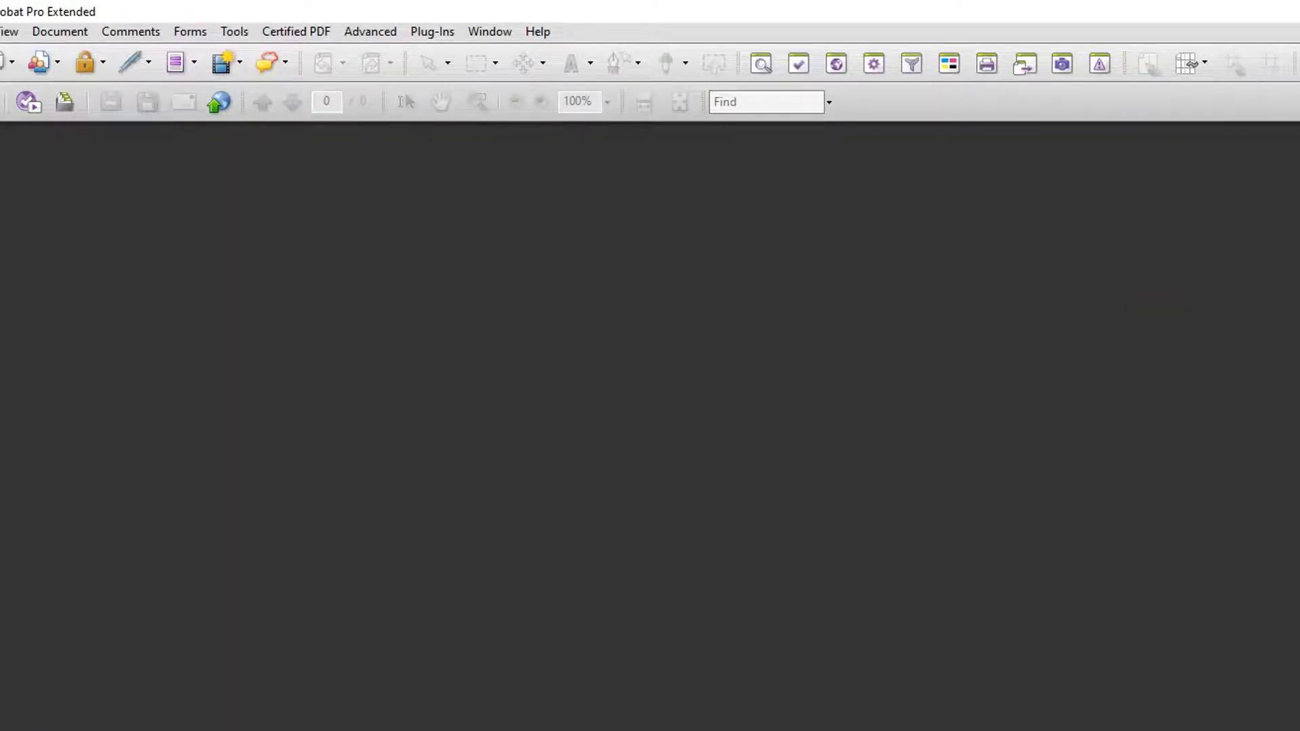
- Switch back to InDesign and set the red short-title frame on page 2 to Nonprinting in its output attributes
{"action": "key", "text": "alt+Tab"}
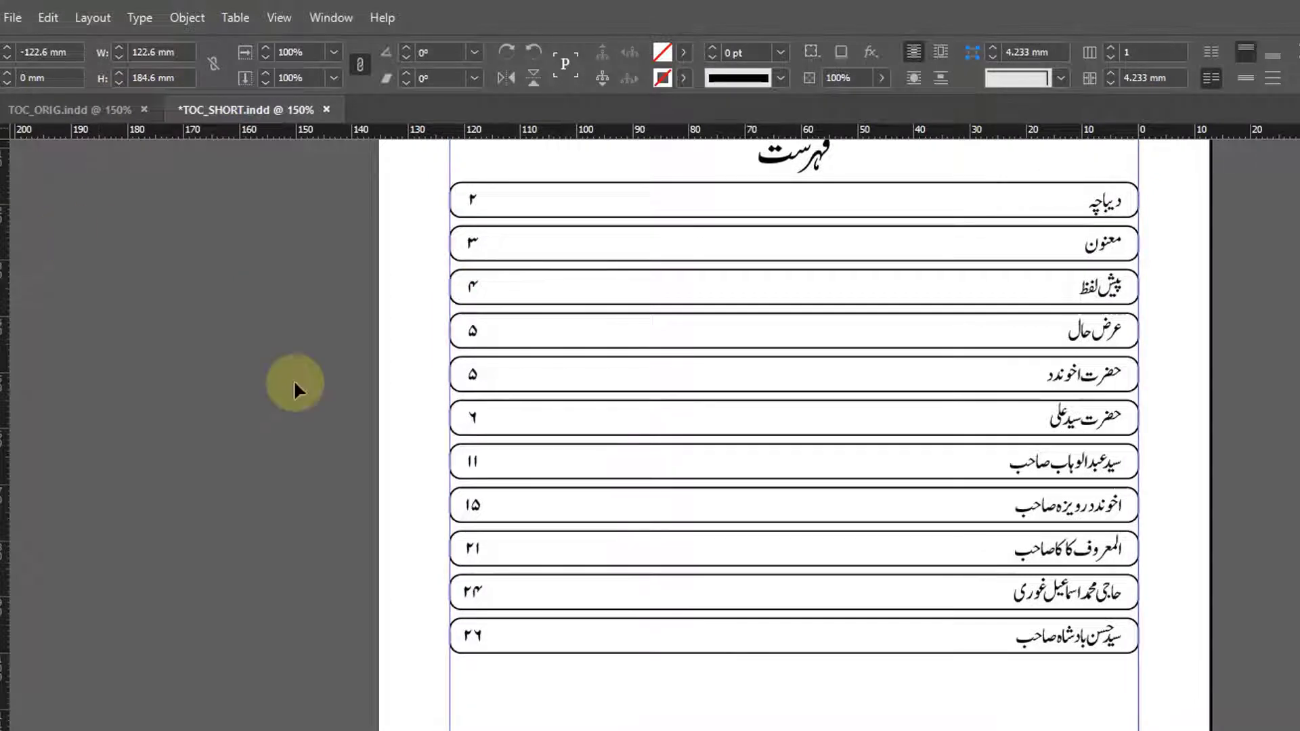
{"action": "scroll", "coordinate": [937, 538], "scroll_direction": "down", "scroll_amount": 10}
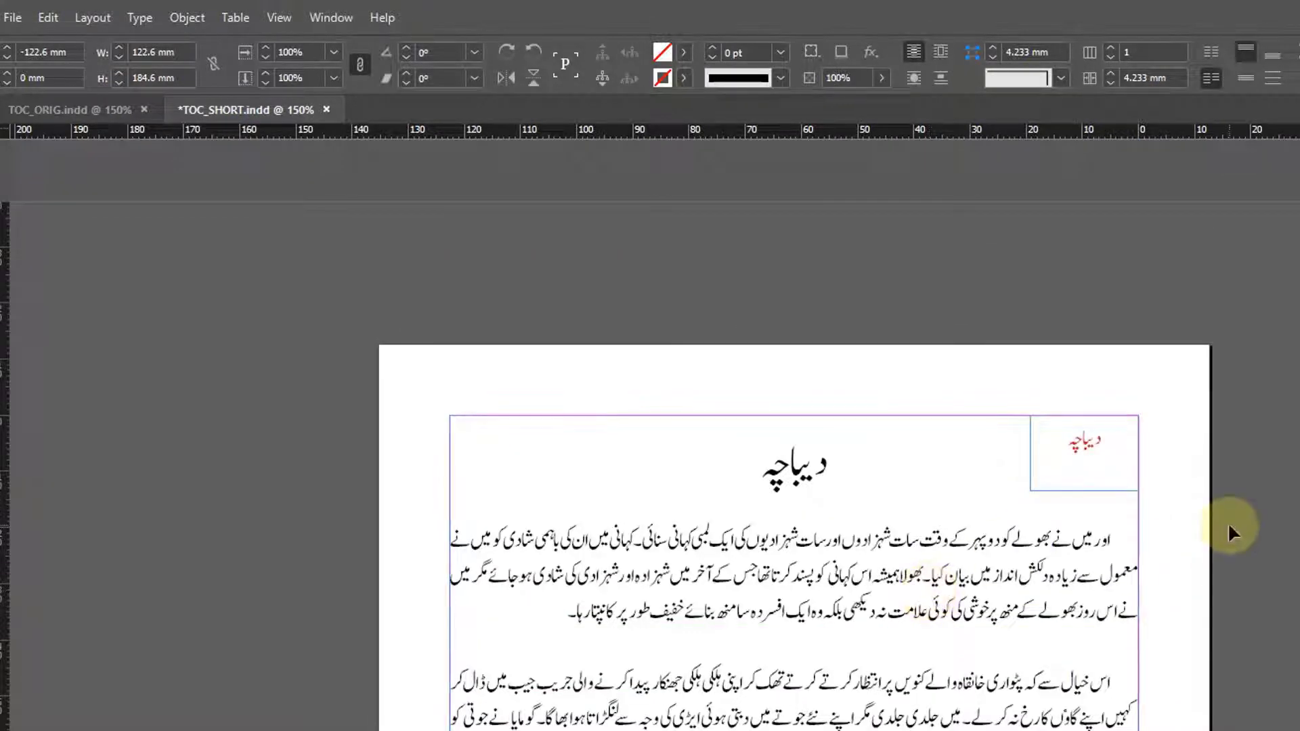
{"action": "left_click", "coordinate": [1092, 450]}
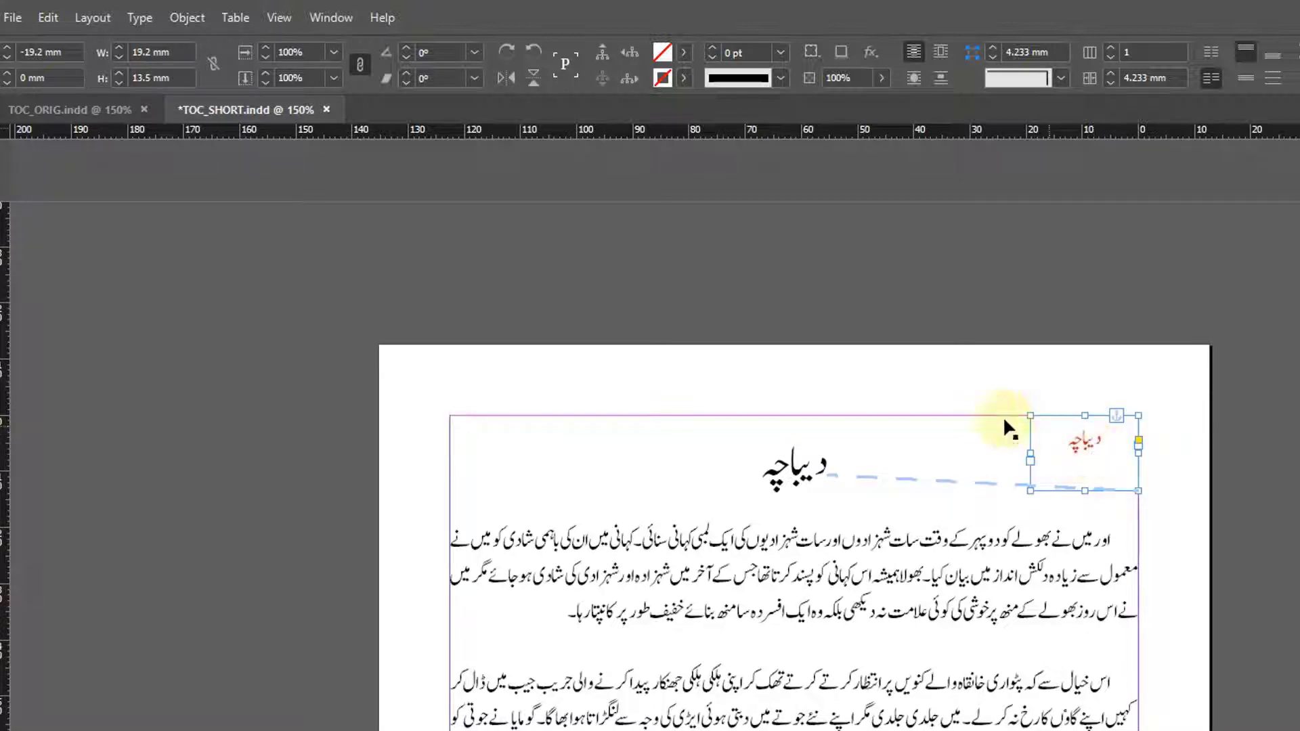
{"action": "left_click", "coordinate": [329, 17]}
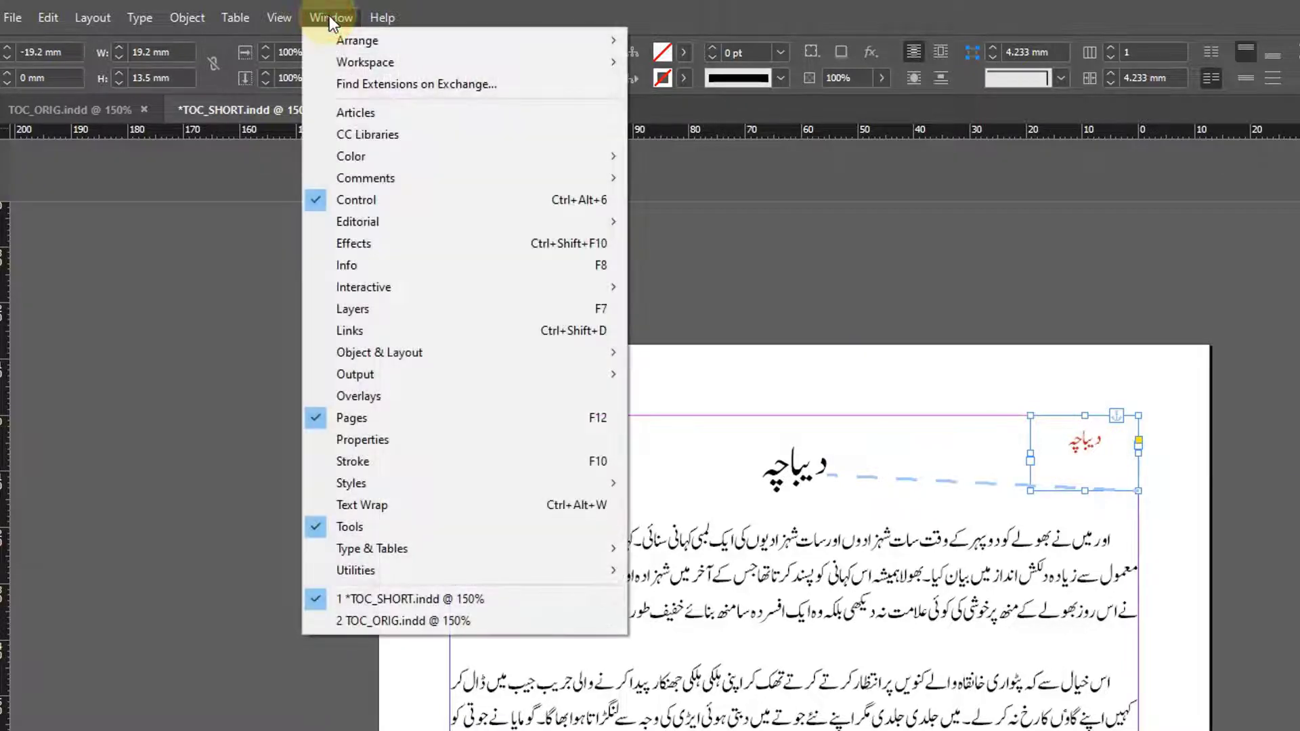
{"action": "mouse_move", "coordinate": [427, 373]}
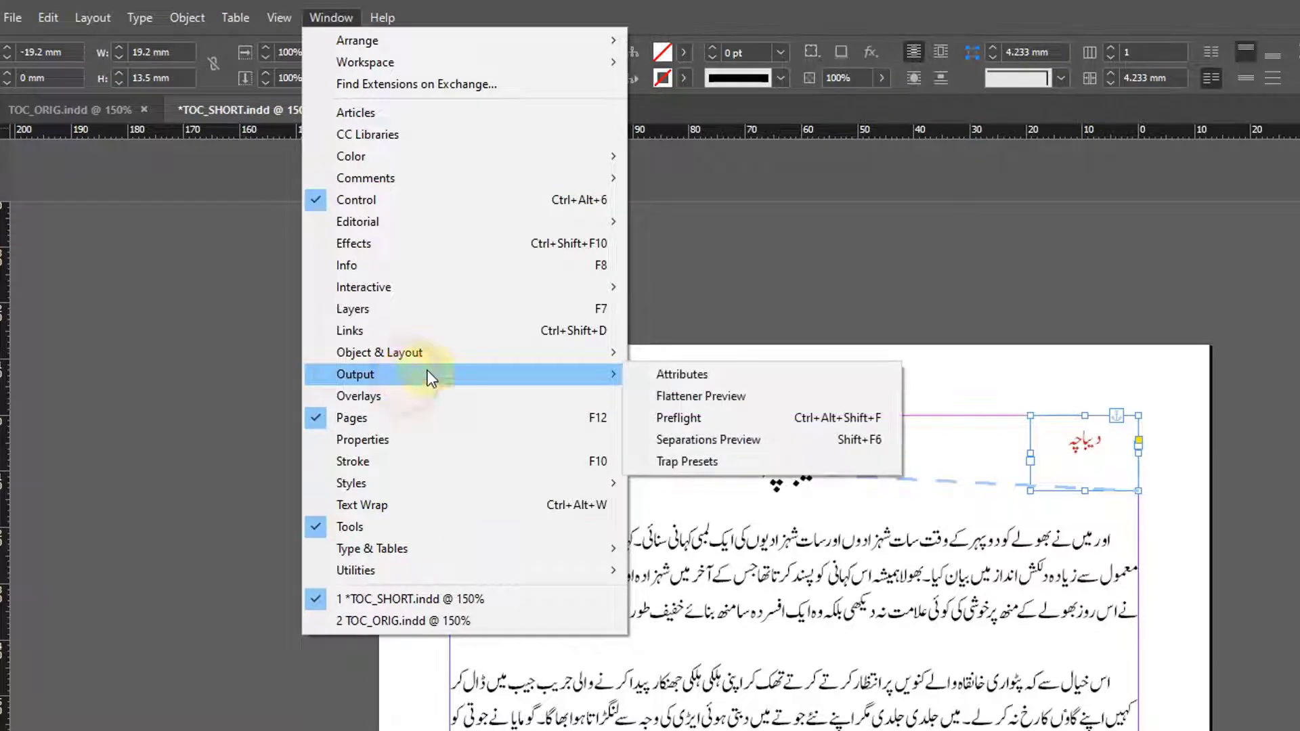
{"action": "left_click", "coordinate": [704, 374]}
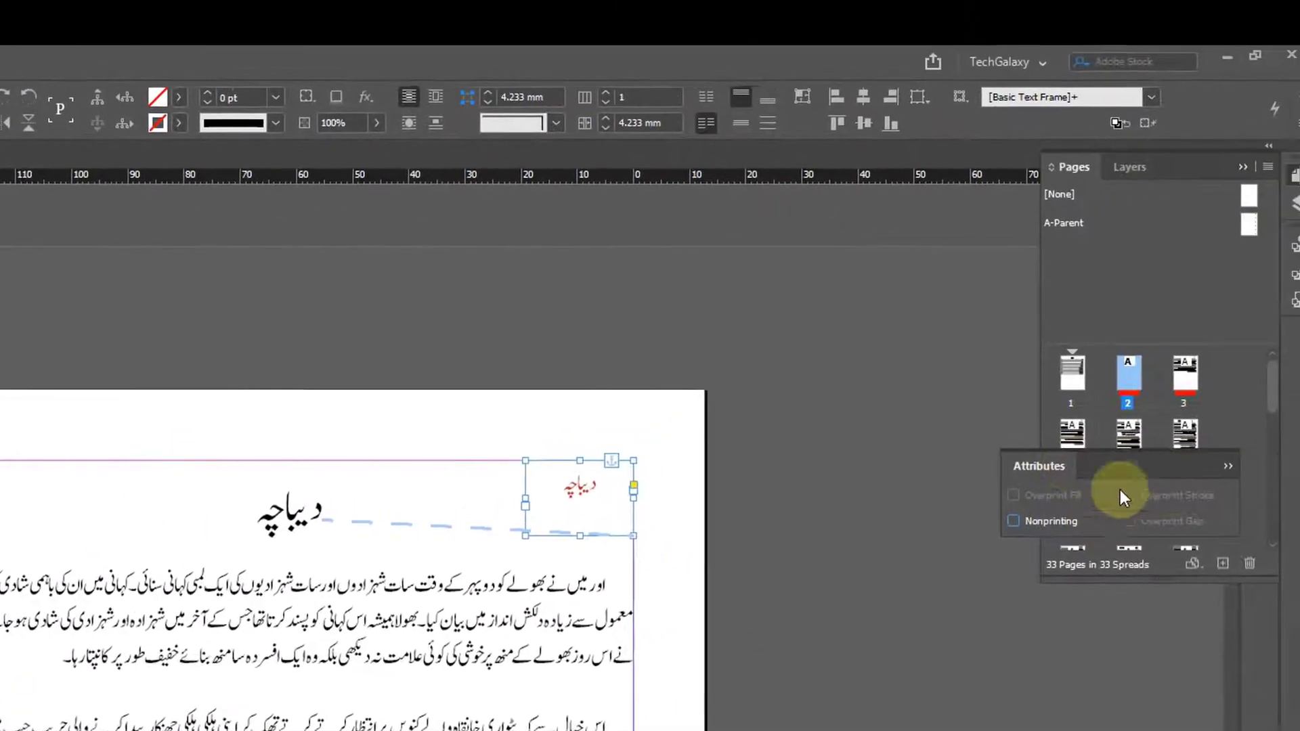
{"action": "left_click", "coordinate": [1240, 154]}
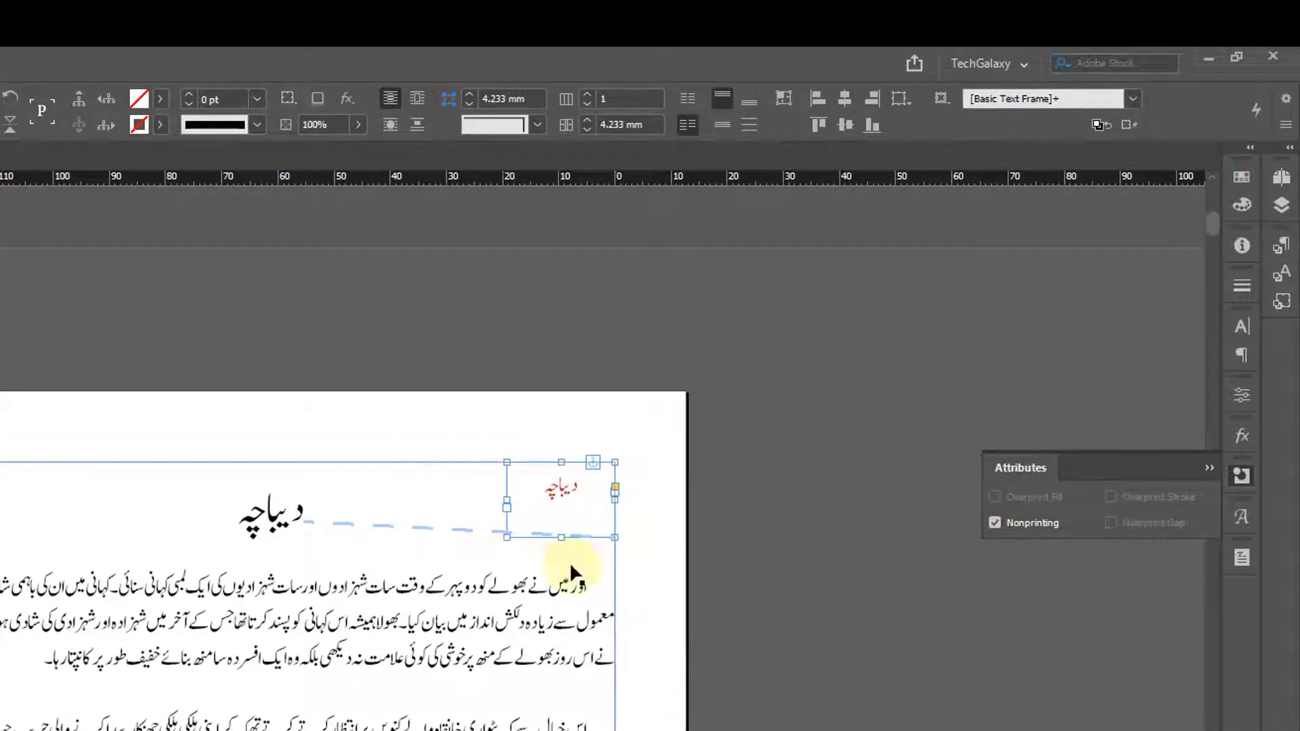
{"action": "scroll", "coordinate": [708, 602], "scroll_direction": "down", "scroll_amount": 5}
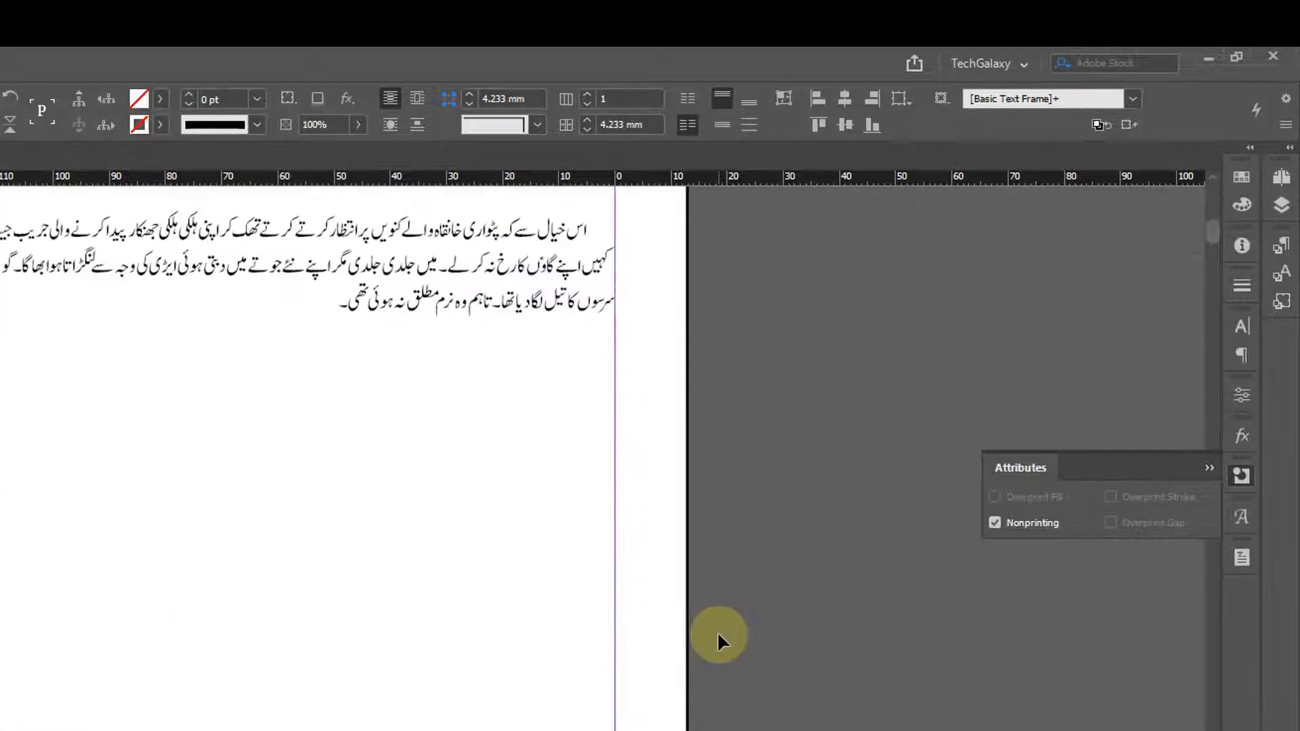
- Set the red short-title frames معنون on page 3 and پیش لفظ on page 4 to Nonprinting
{"action": "scroll", "coordinate": [717, 633], "scroll_direction": "up", "scroll_amount": 5}
{"action": "double_click", "coordinate": [557, 385]}
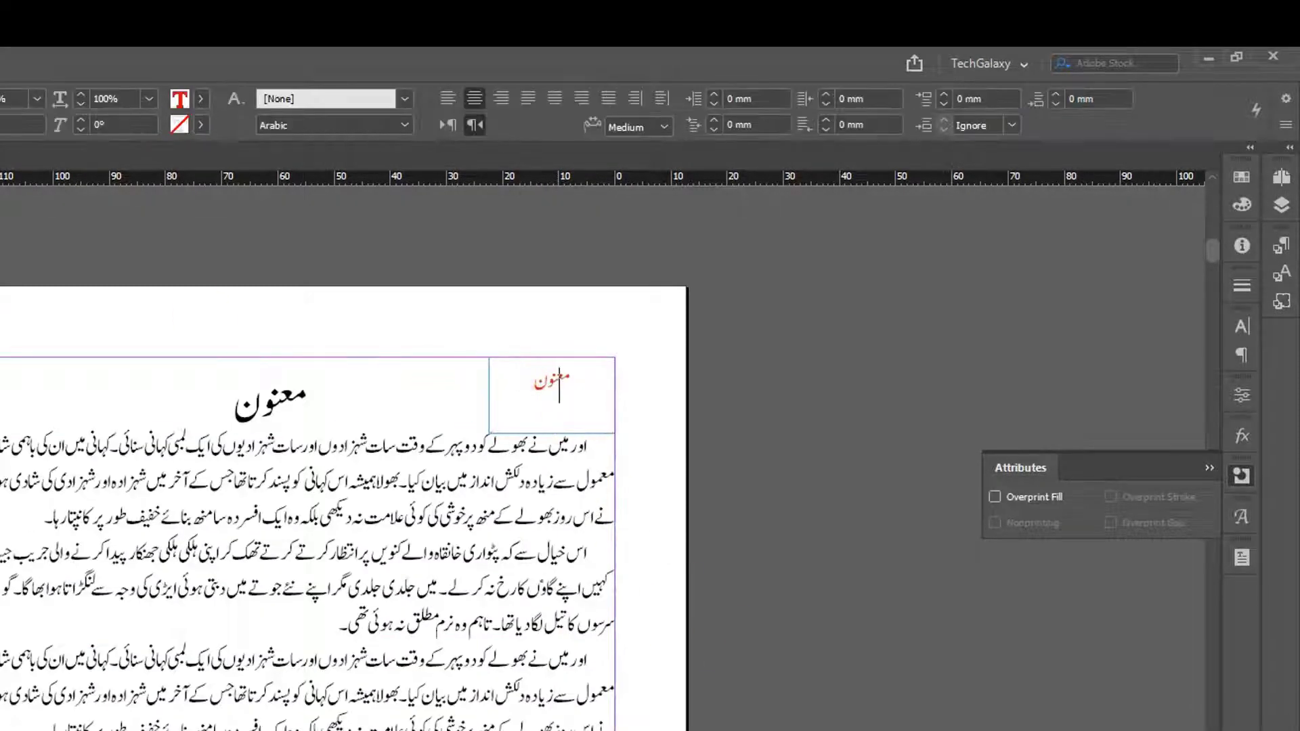
{"action": "key", "text": "Escape"}
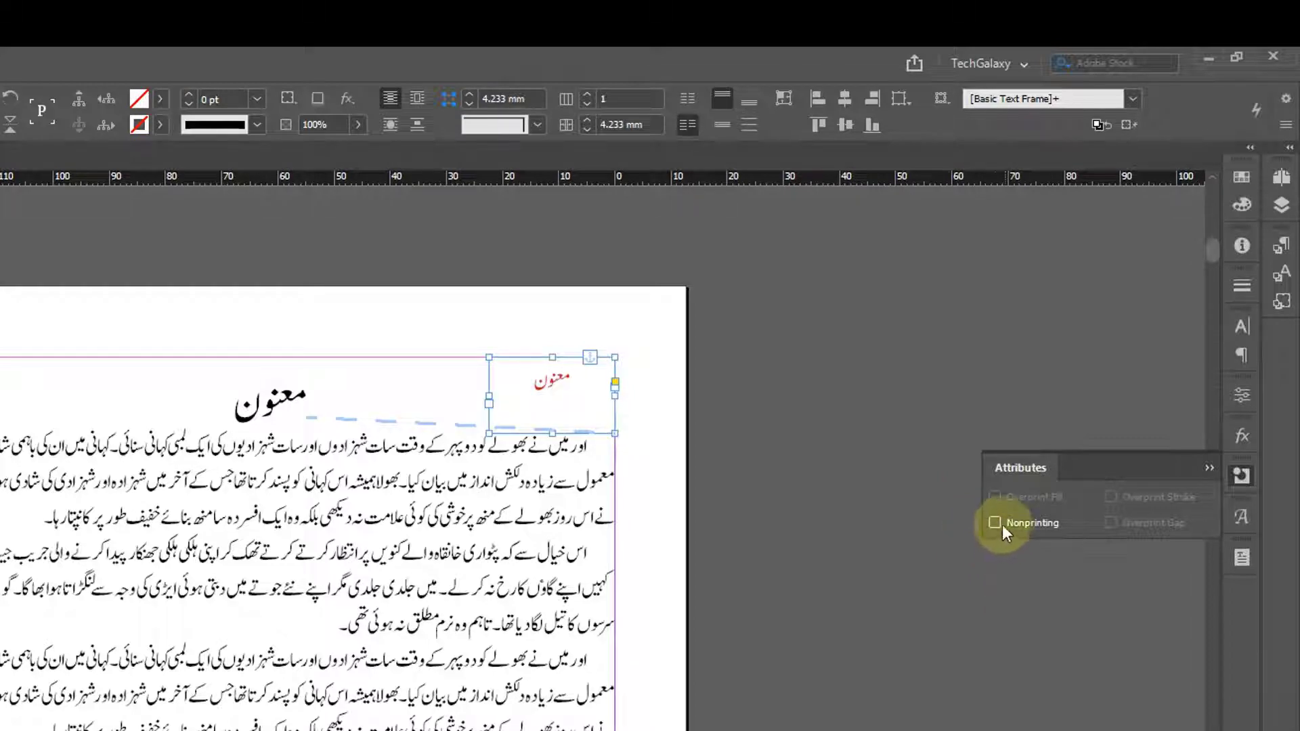
{"action": "scroll", "coordinate": [820, 595], "scroll_direction": "down", "scroll_amount": 15}
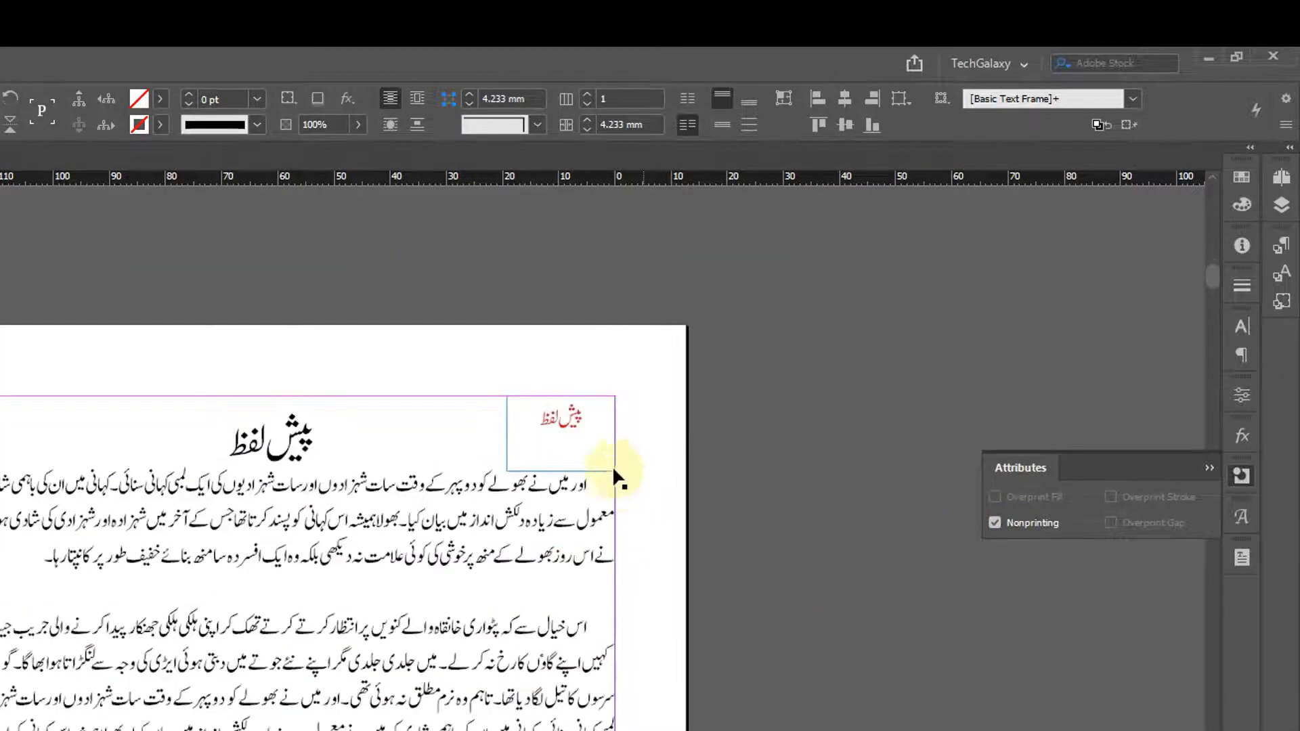
{"action": "left_click", "coordinate": [560, 440]}
- Set the red short-title frame عرض حال on page 5 to Nonprinting and deselect it
{"action": "scroll", "coordinate": [734, 633], "scroll_direction": "down", "scroll_amount": 15}
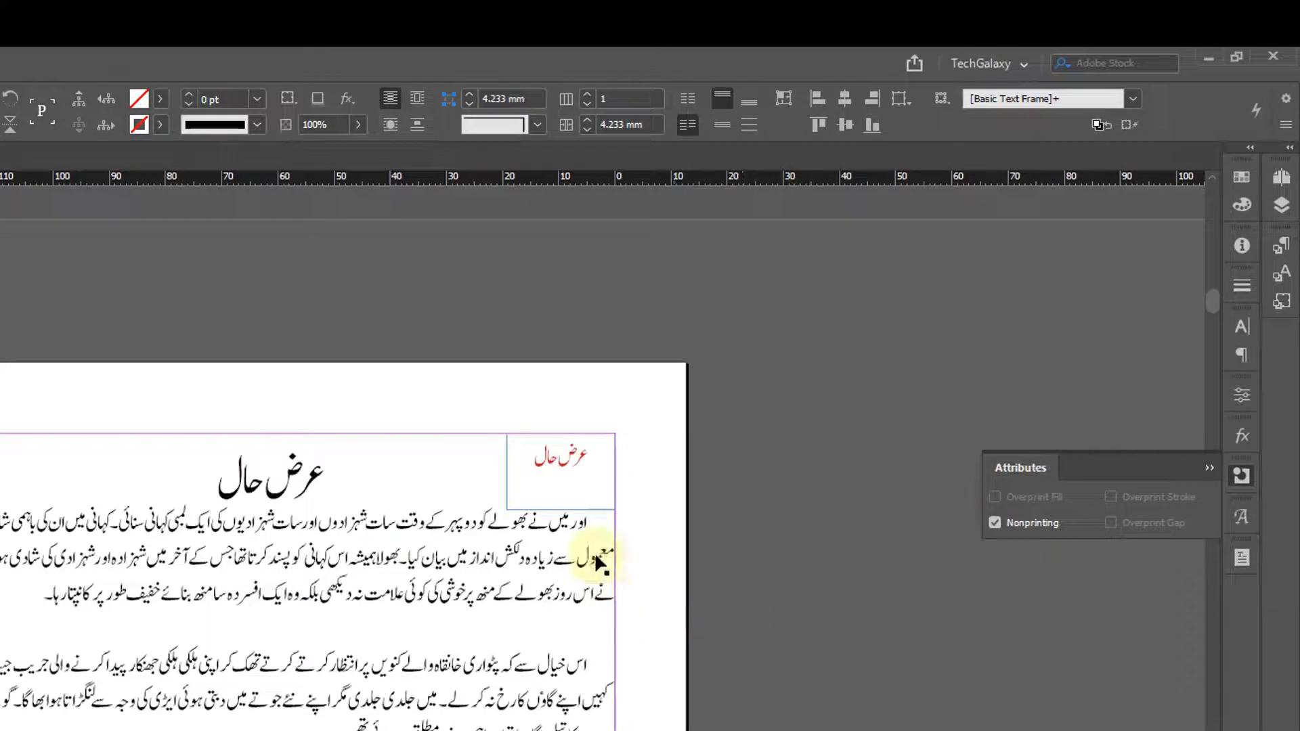
{"action": "left_click", "coordinate": [572, 482]}
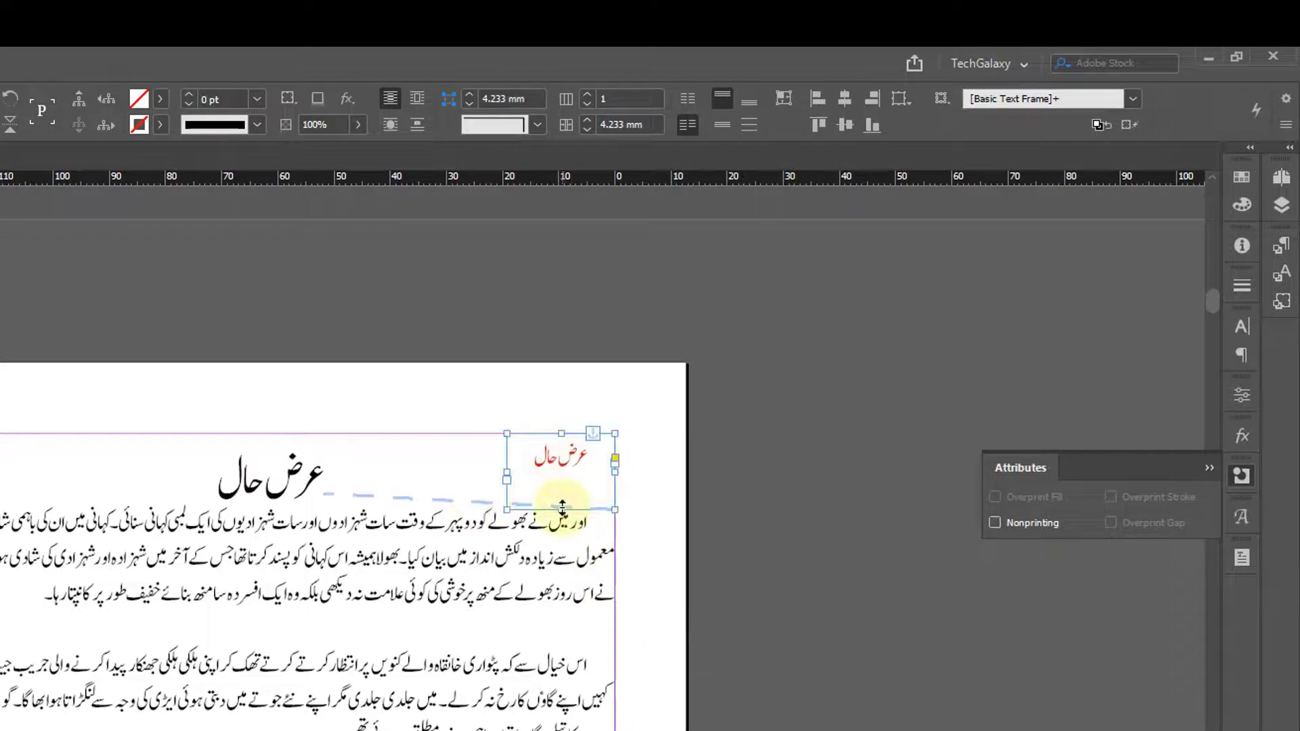
{"action": "left_click", "coordinate": [994, 523]}
{"action": "key", "text": "ctrl+shift+a"}
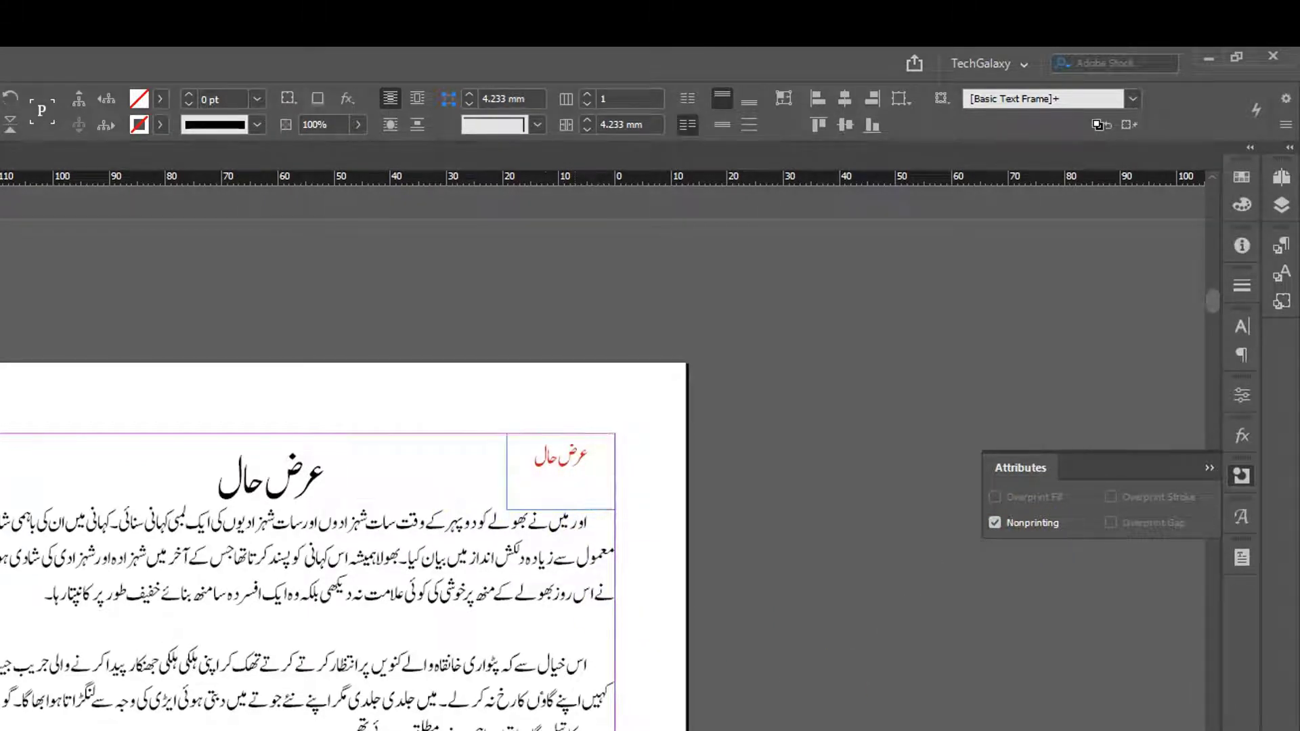
{"action": "left_click", "coordinate": [995, 523]}
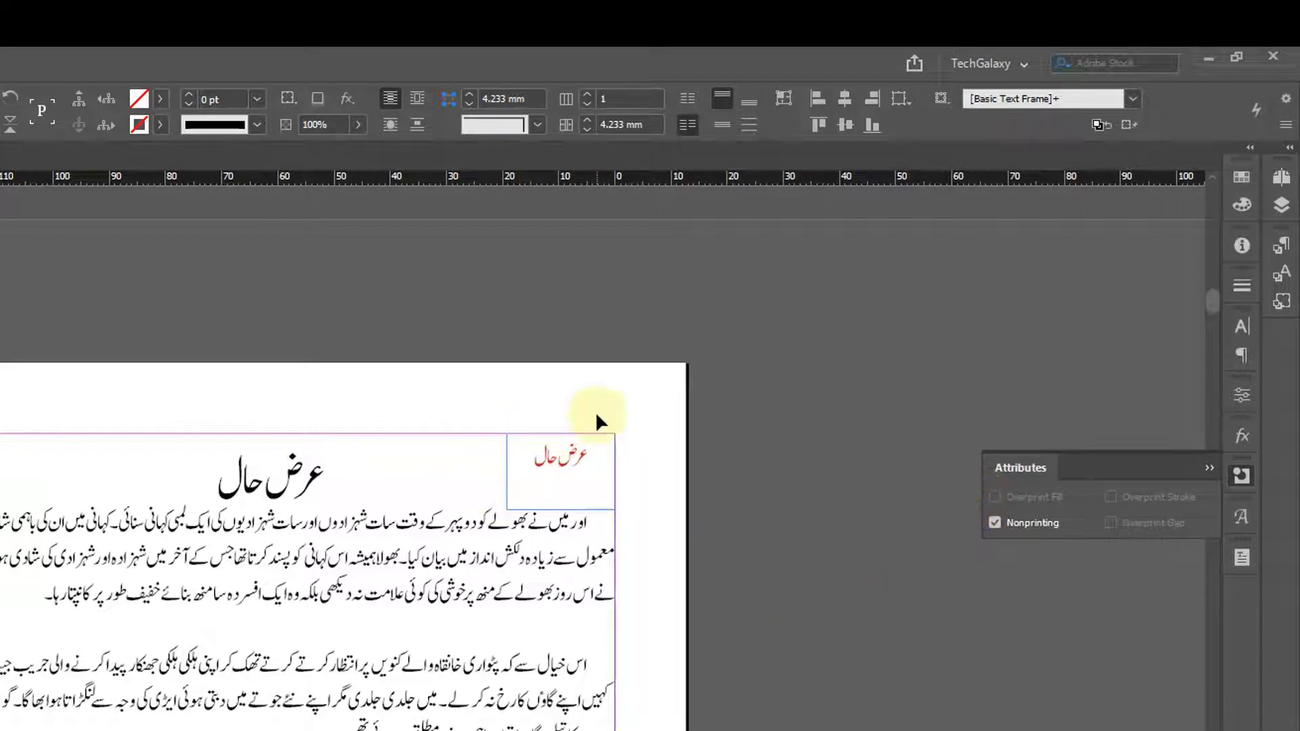
- Set the second short-title frame on page 5 and the short-title frame on page 6 to Nonprinting
{"action": "scroll", "coordinate": [542, 630], "scroll_direction": "down", "scroll_amount": 5}
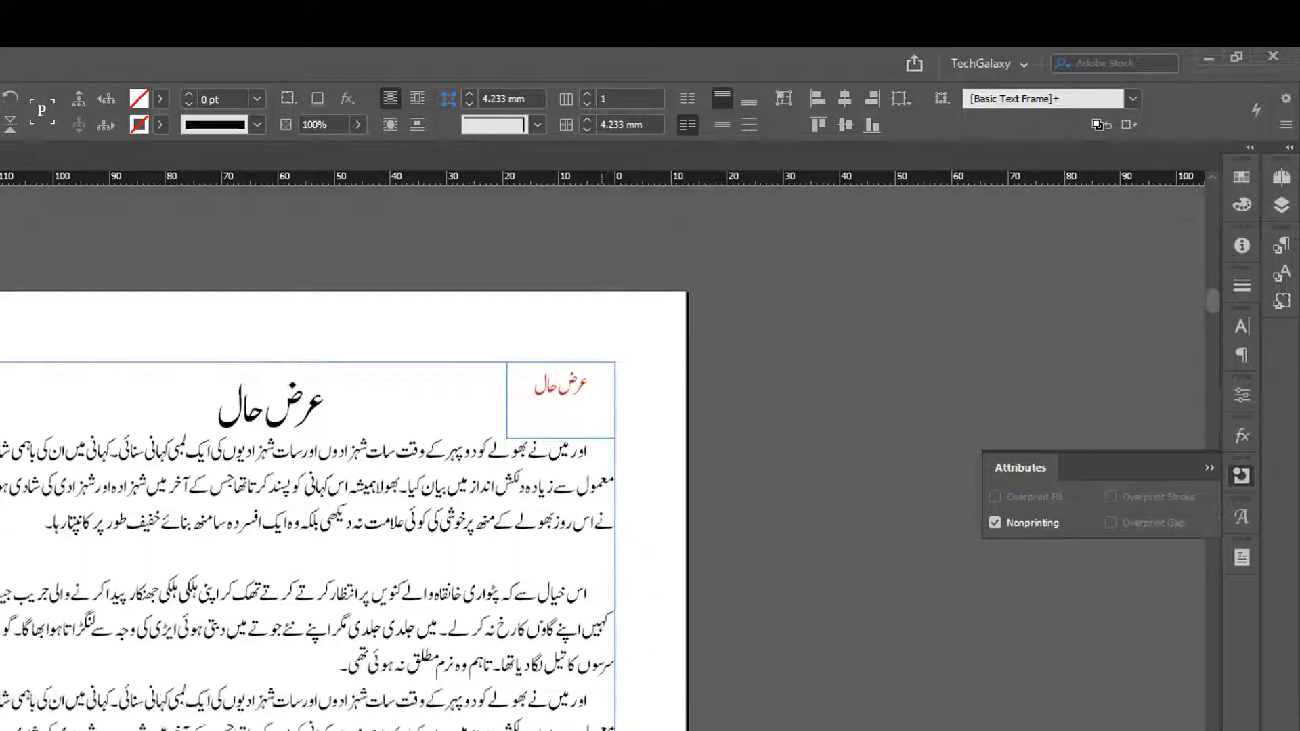
{"action": "left_click", "coordinate": [542, 629]}
{"action": "scroll", "coordinate": [550, 592], "scroll_direction": "down", "scroll_amount": 20}
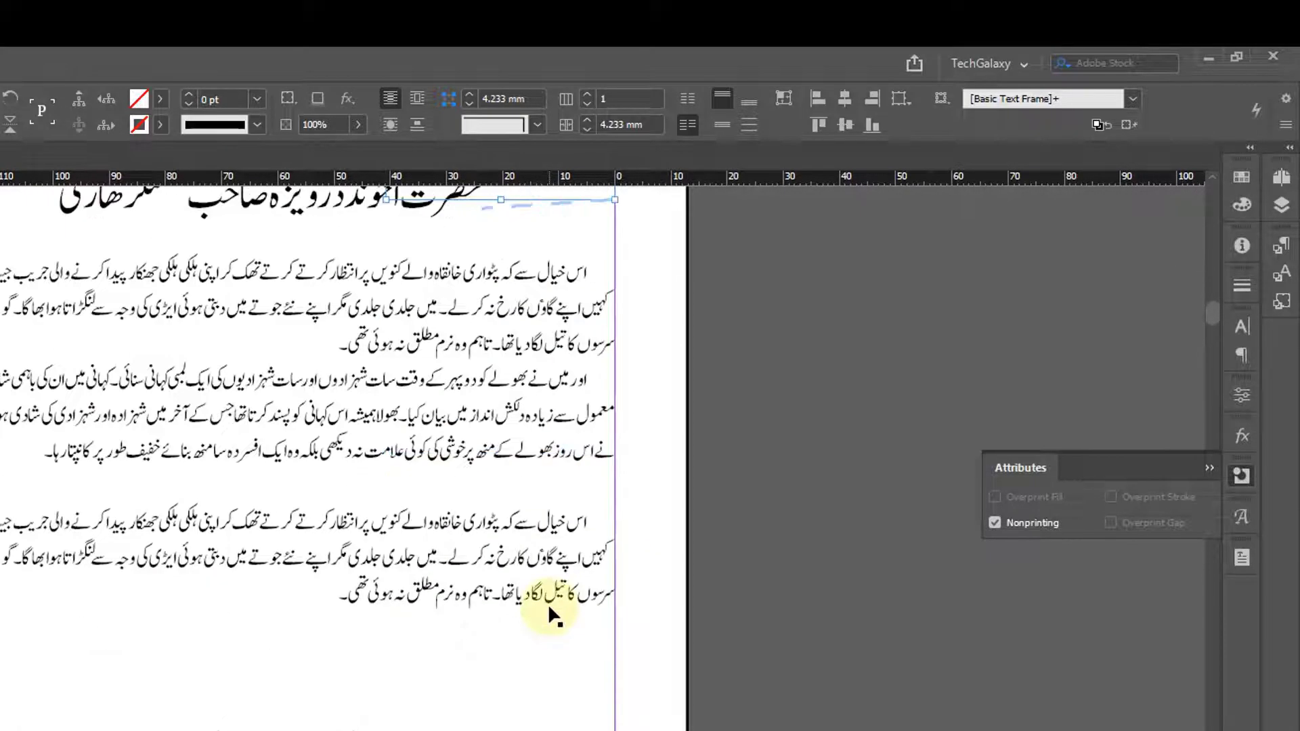
{"action": "left_click", "coordinate": [593, 581]}
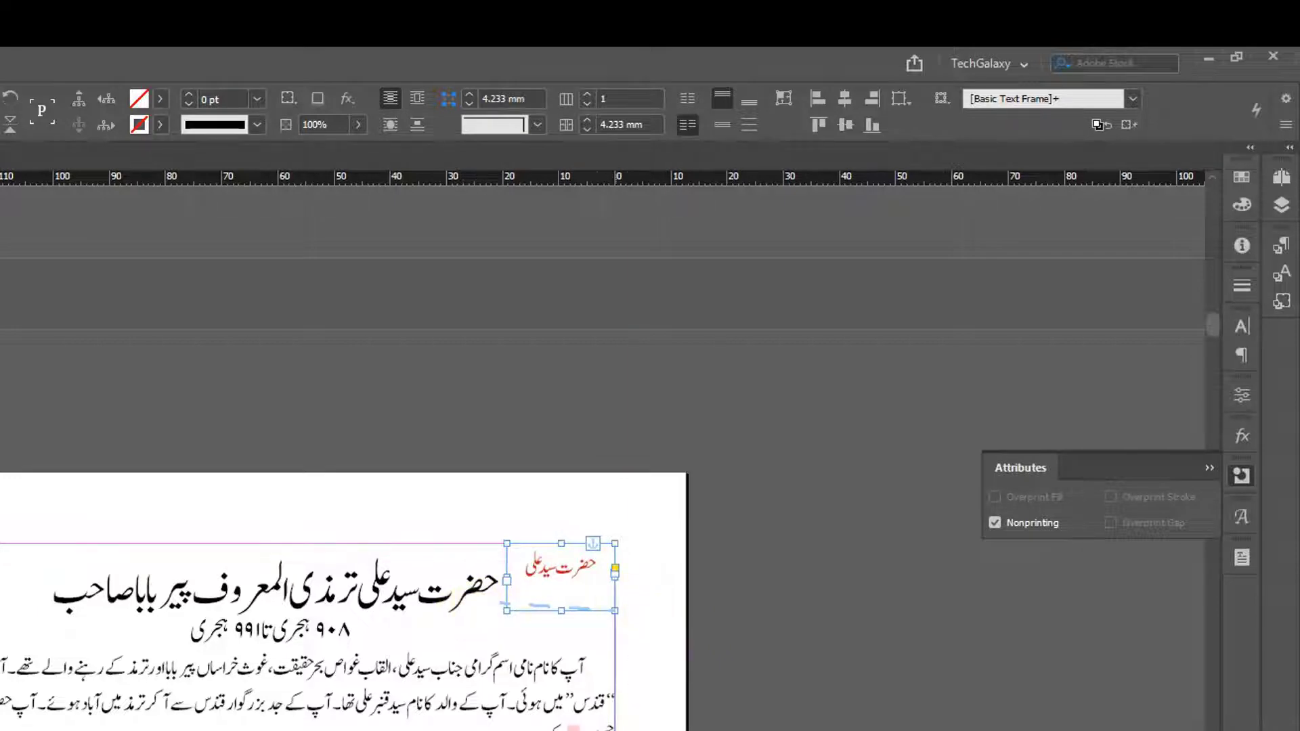
- Print all pages with the Adobe PDF printer, overwriting TOC_SHORT.pdf on the Desktop
{"action": "scroll", "coordinate": [647, 721], "scroll_direction": "up", "scroll_amount": 20}
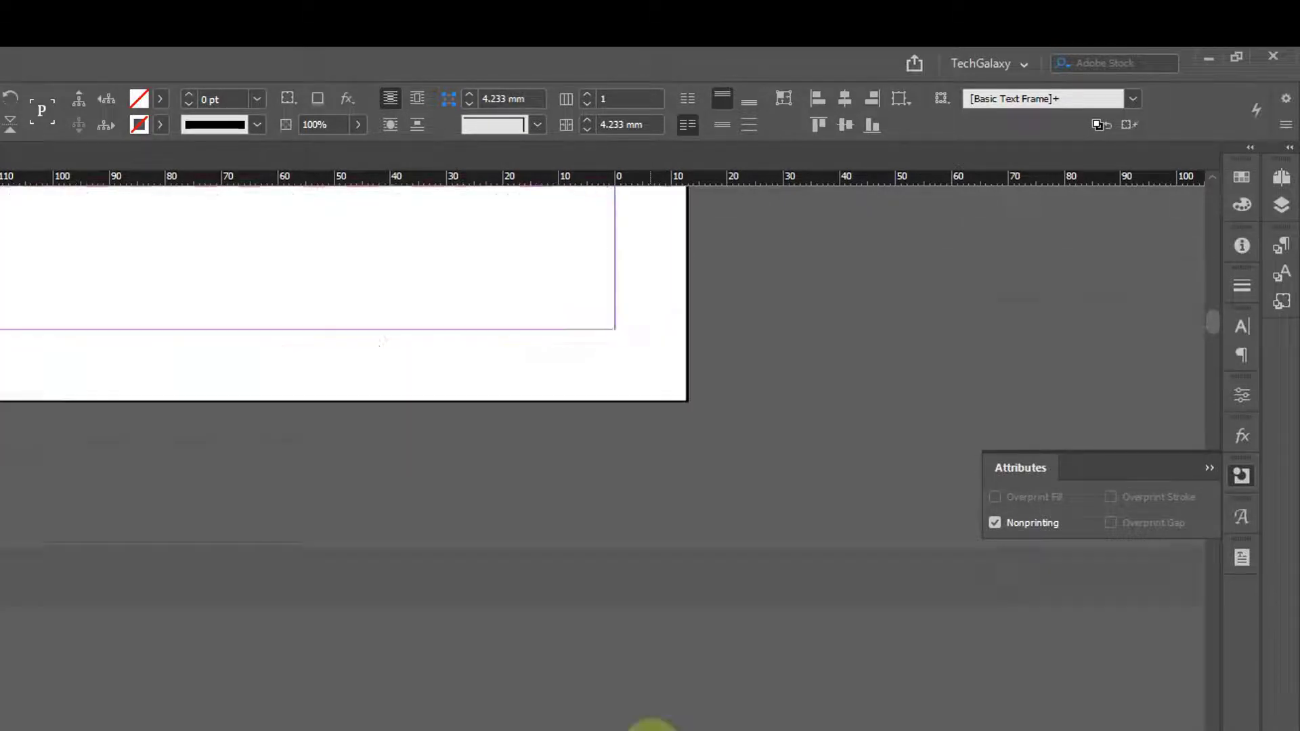
{"action": "scroll", "coordinate": [642, 678], "scroll_direction": "up", "scroll_amount": 15}
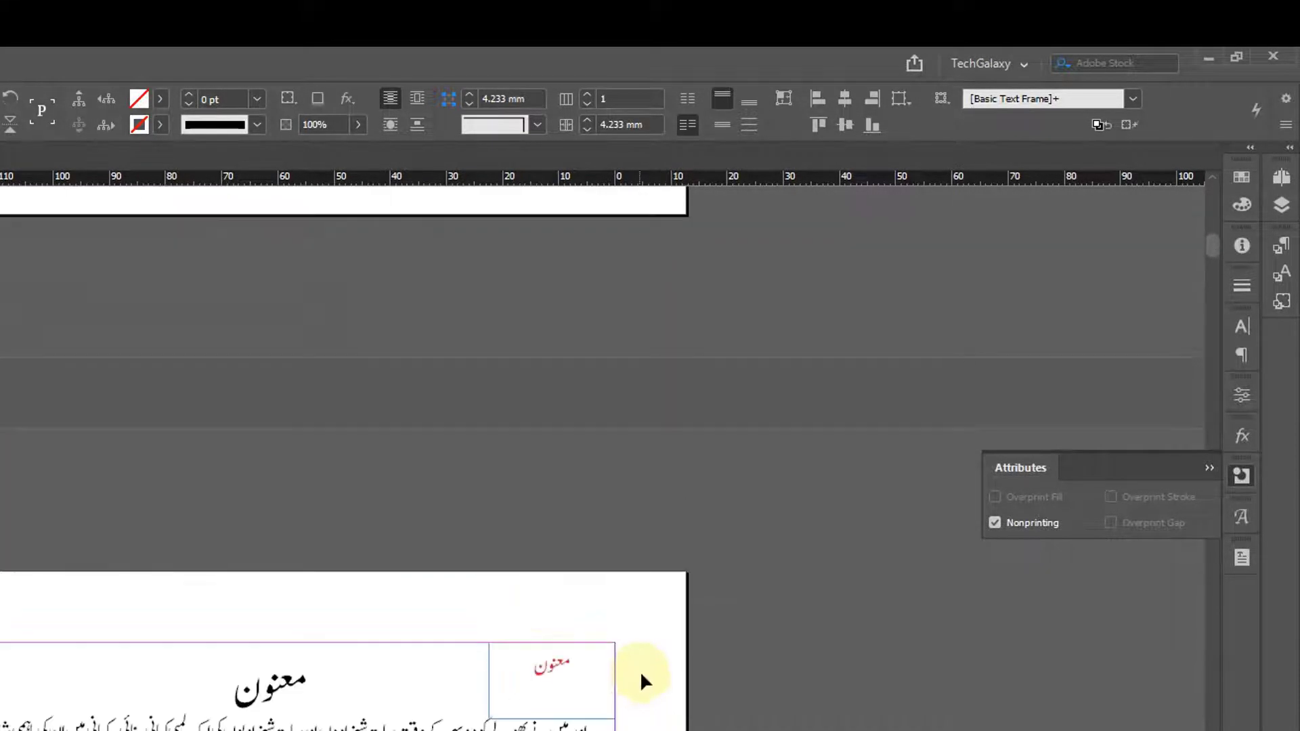
{"action": "key", "text": "ctrl+p"}
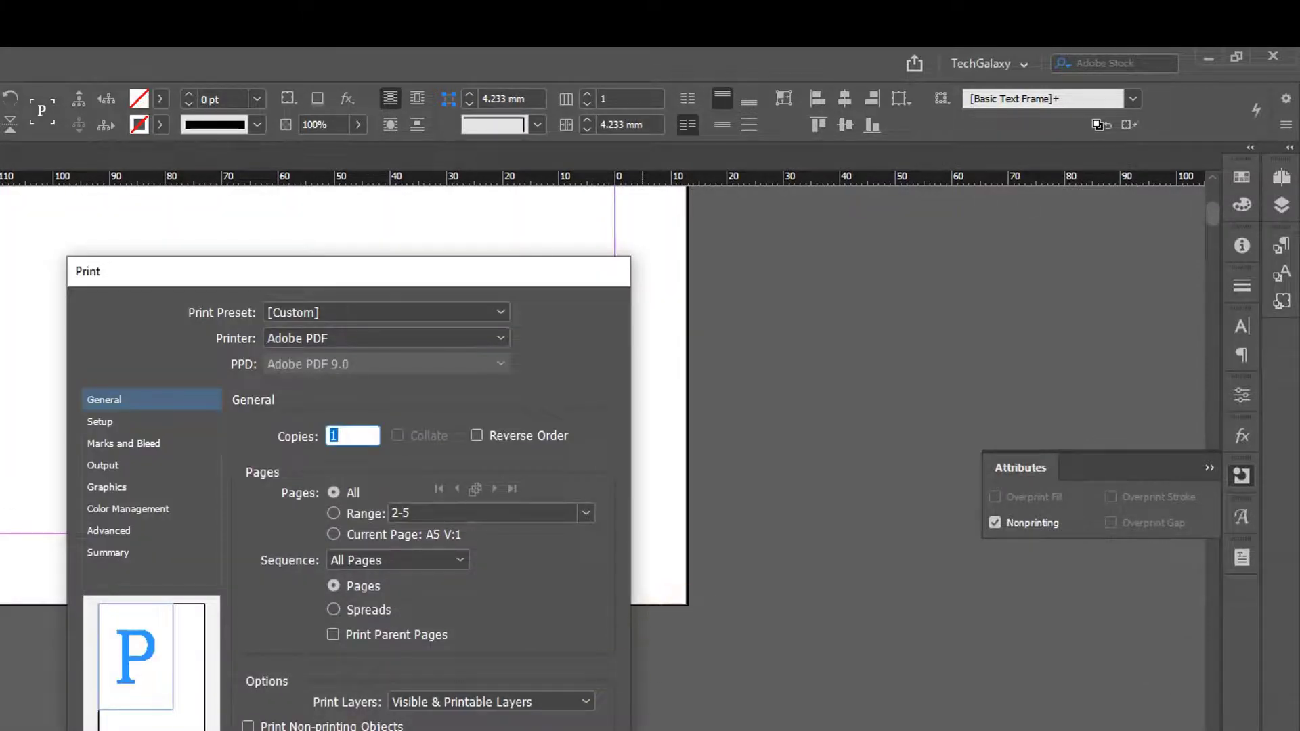
{"action": "key", "text": "Return"}
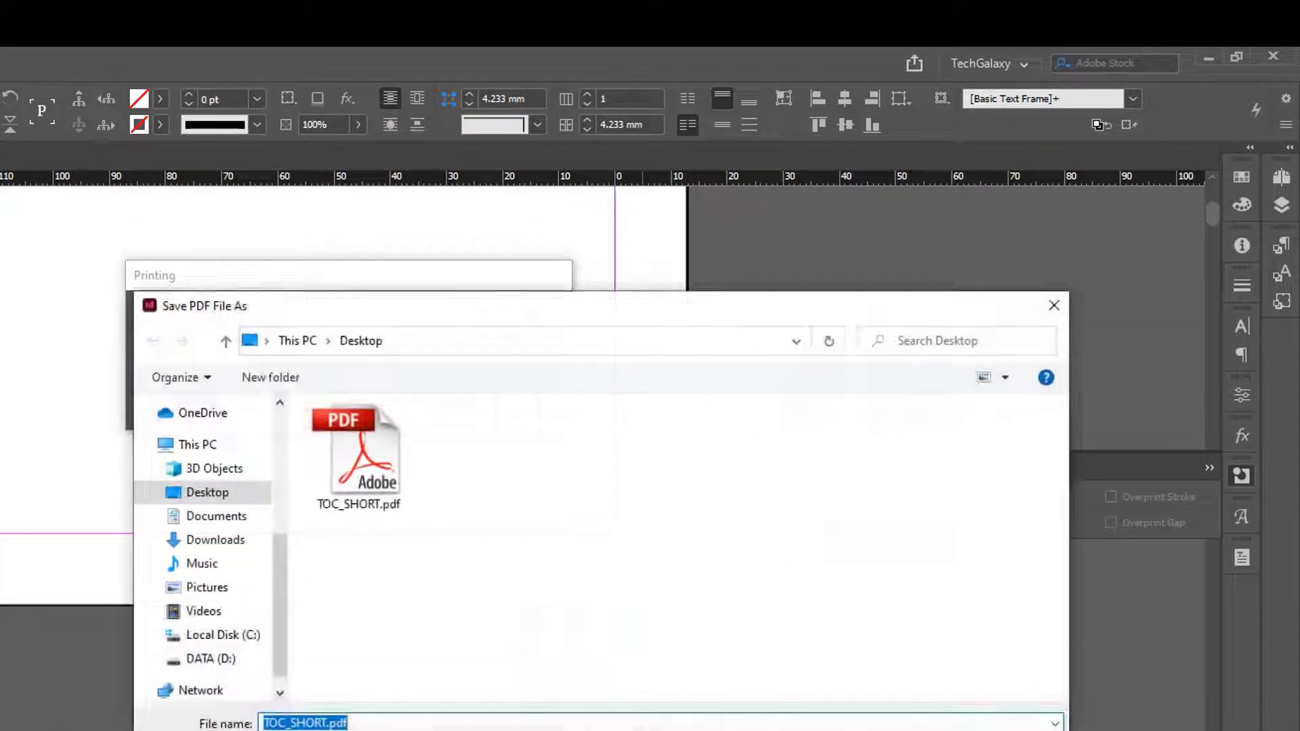
{"action": "left_click", "coordinate": [386, 471]}
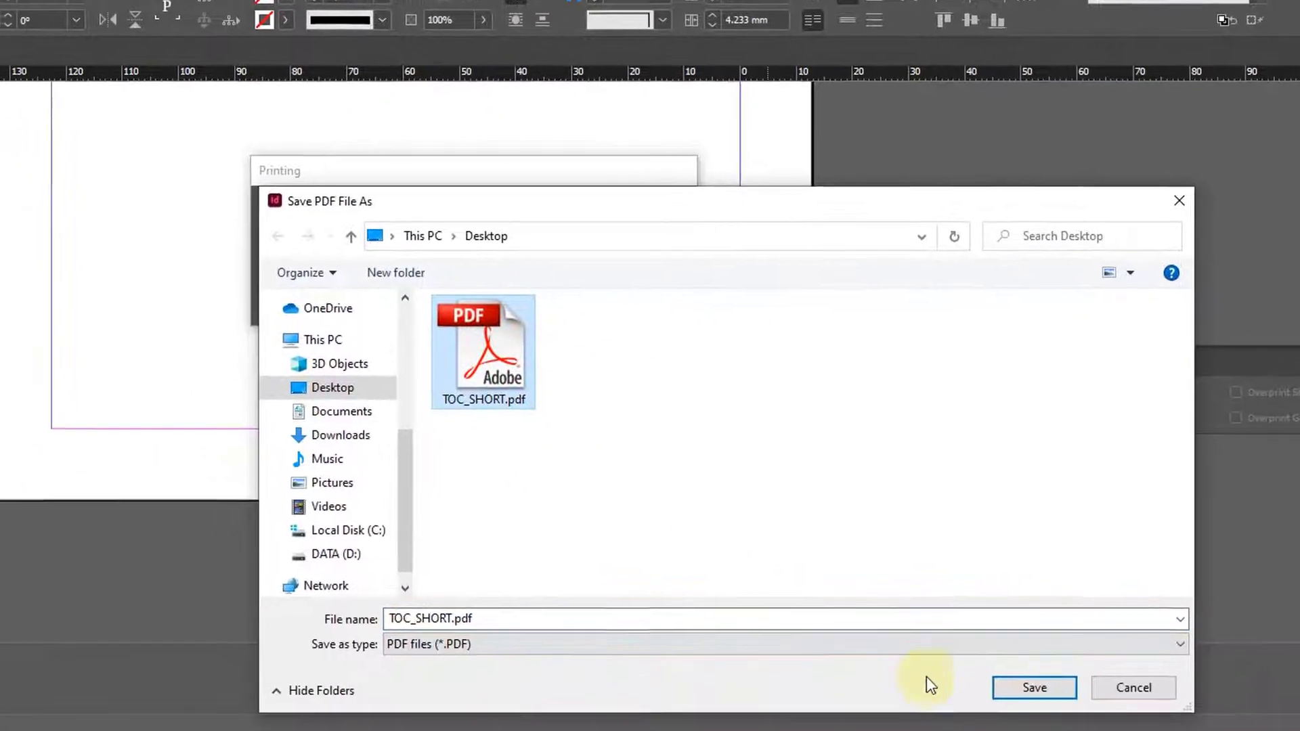
{"action": "left_click", "coordinate": [1052, 680]}
{"action": "left_click", "coordinate": [533, 459]}
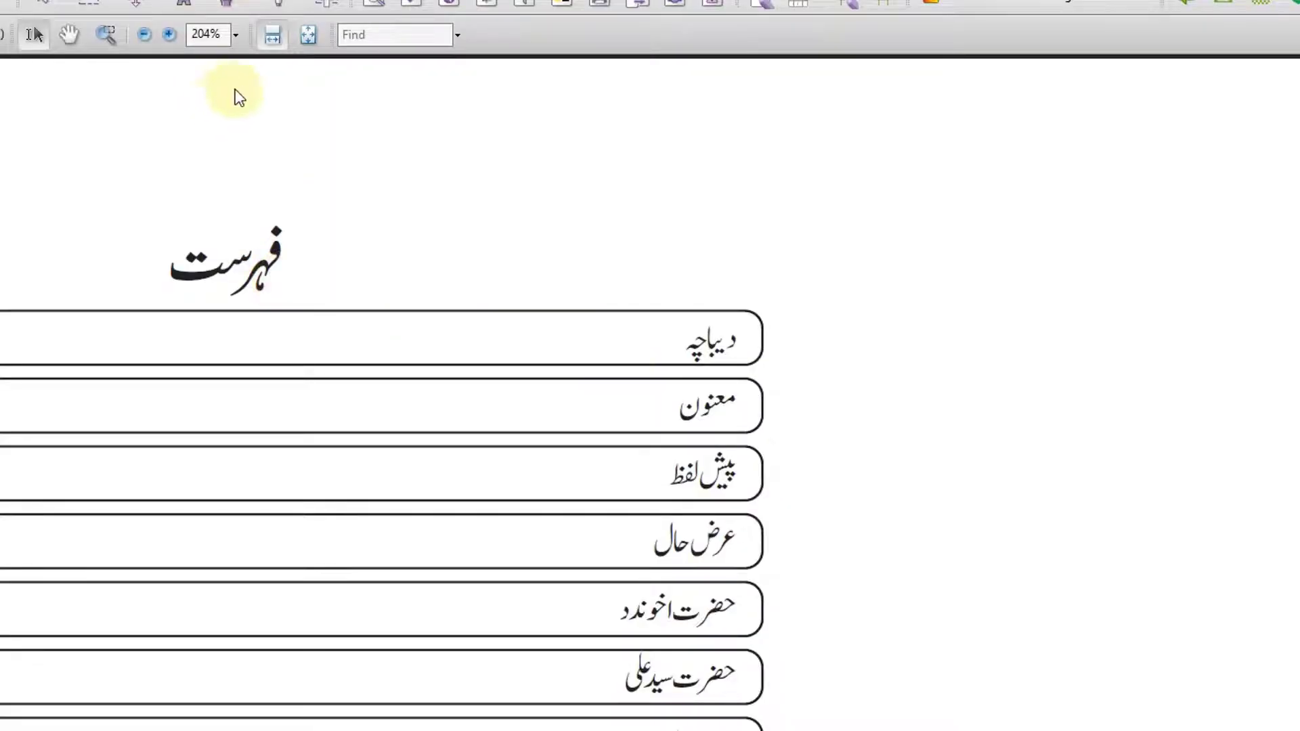
- Check the new PDF's contents page and heading pages for red short titles, and return to the contents page in InDesign
{"action": "scroll", "coordinate": [852, 516], "scroll_direction": "down", "scroll_amount": 1}
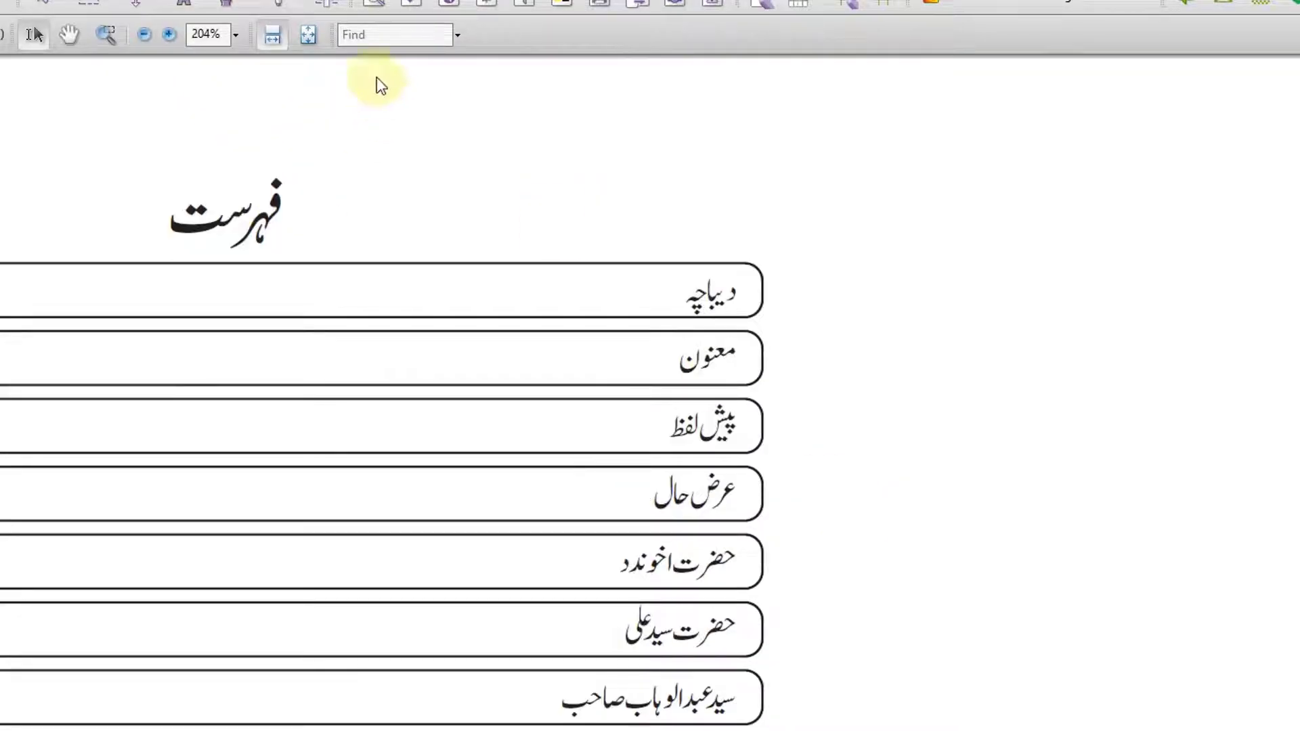
{"action": "scroll", "coordinate": [814, 429], "scroll_direction": "down", "scroll_amount": 10}
{"action": "scroll", "coordinate": [814, 424], "scroll_direction": "down", "scroll_amount": 15}
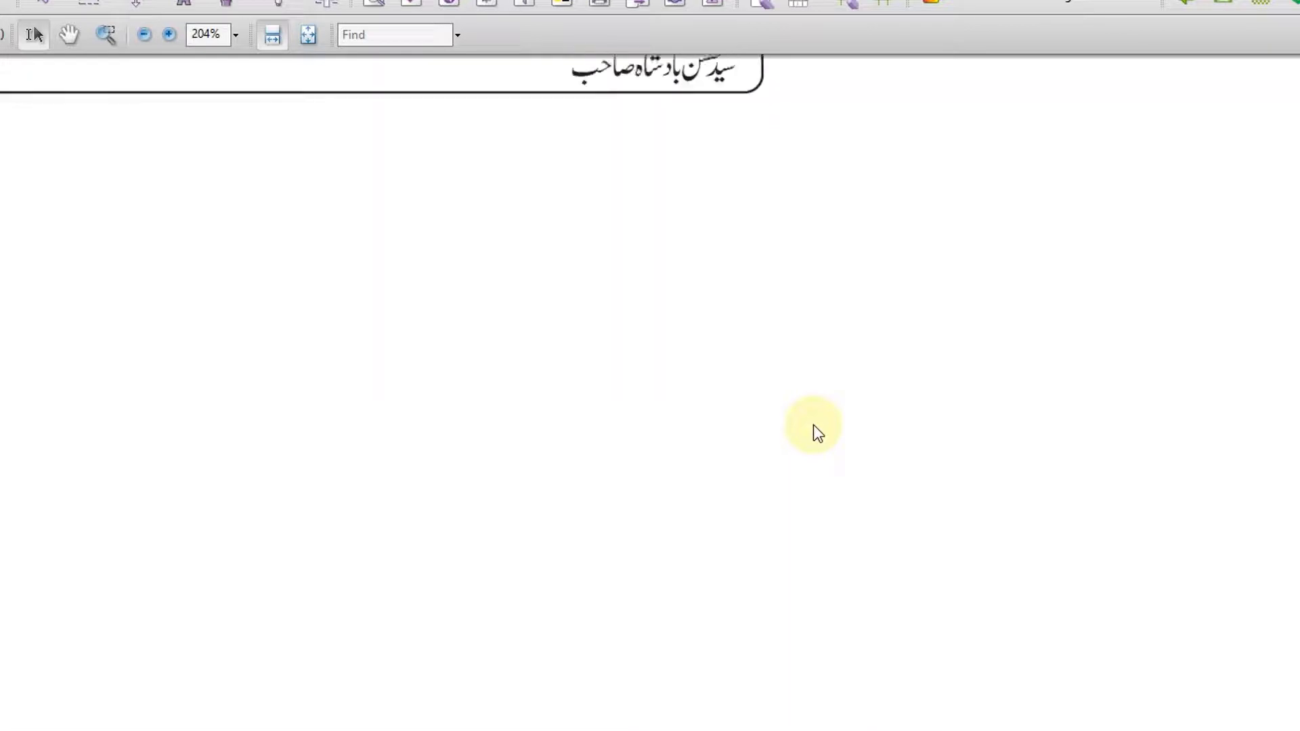
{"action": "scroll", "coordinate": [821, 428], "scroll_direction": "down", "scroll_amount": 1}
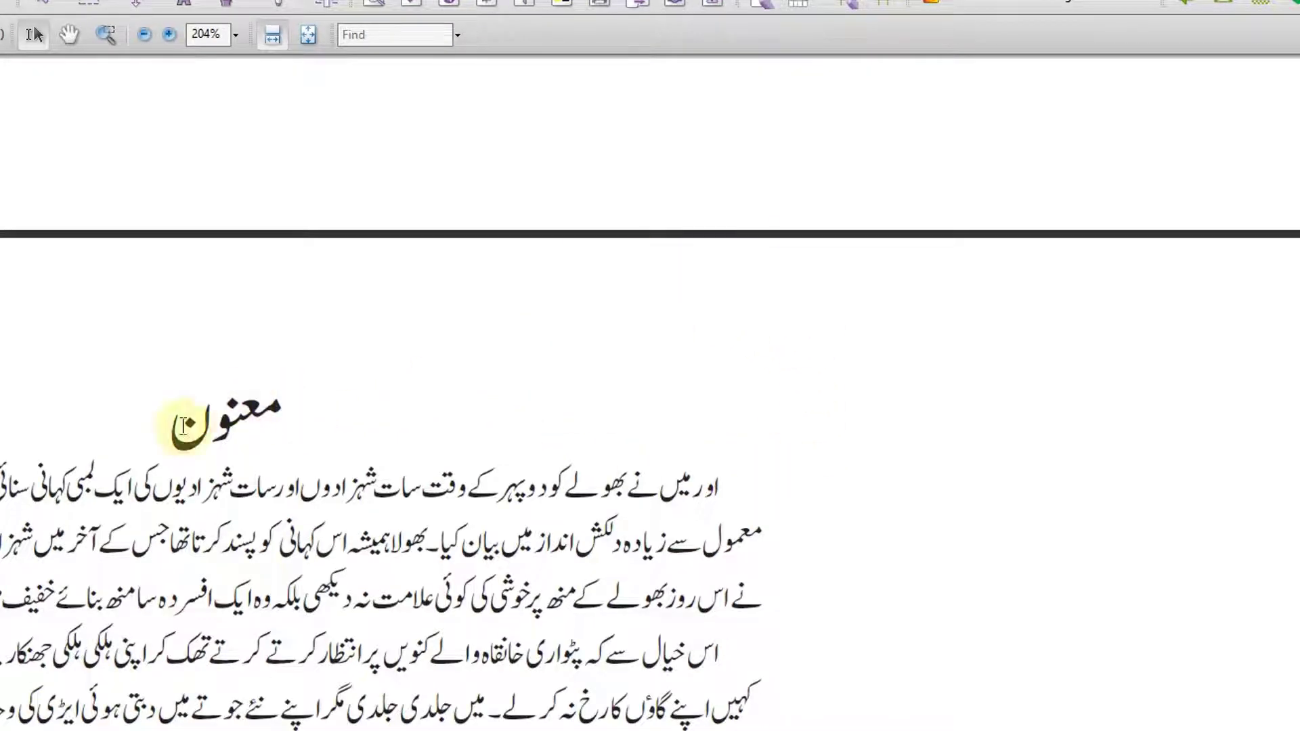
{"action": "scroll", "coordinate": [730, 415], "scroll_direction": "down", "scroll_amount": 10}
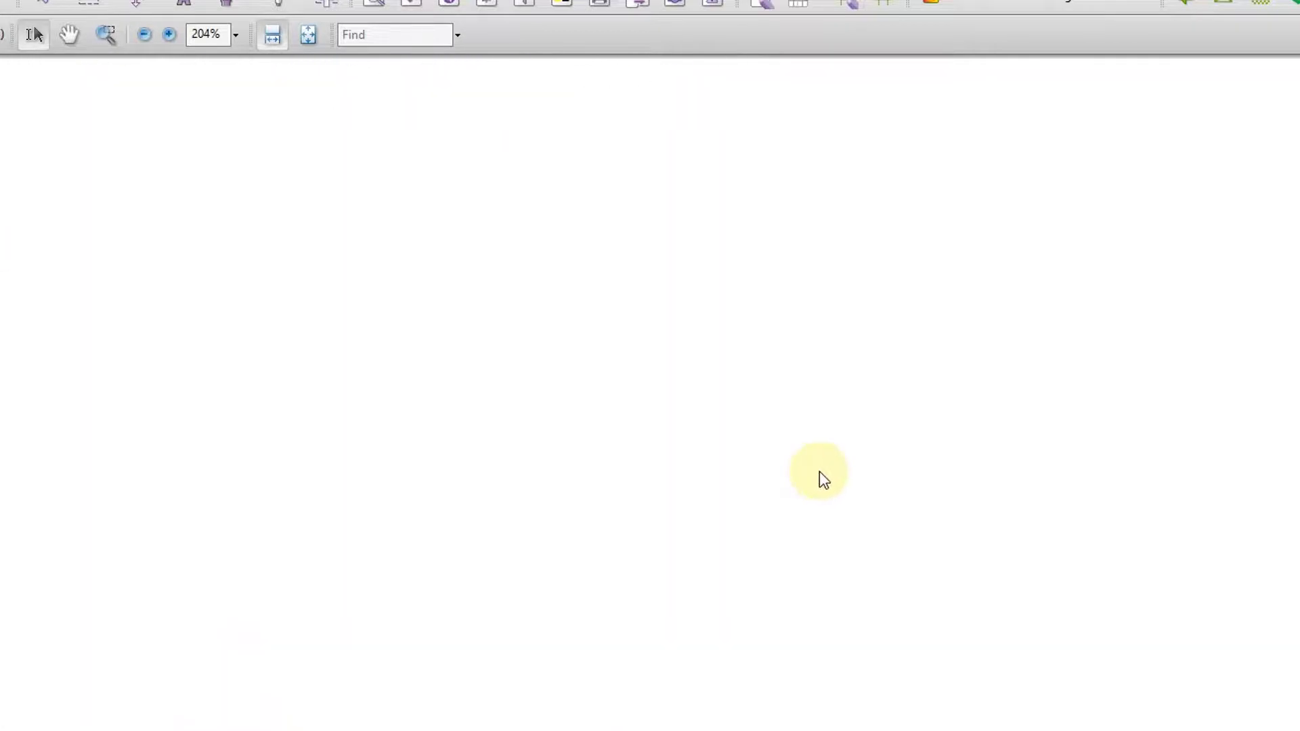
{"action": "scroll", "coordinate": [827, 479], "scroll_direction": "down", "scroll_amount": 8}
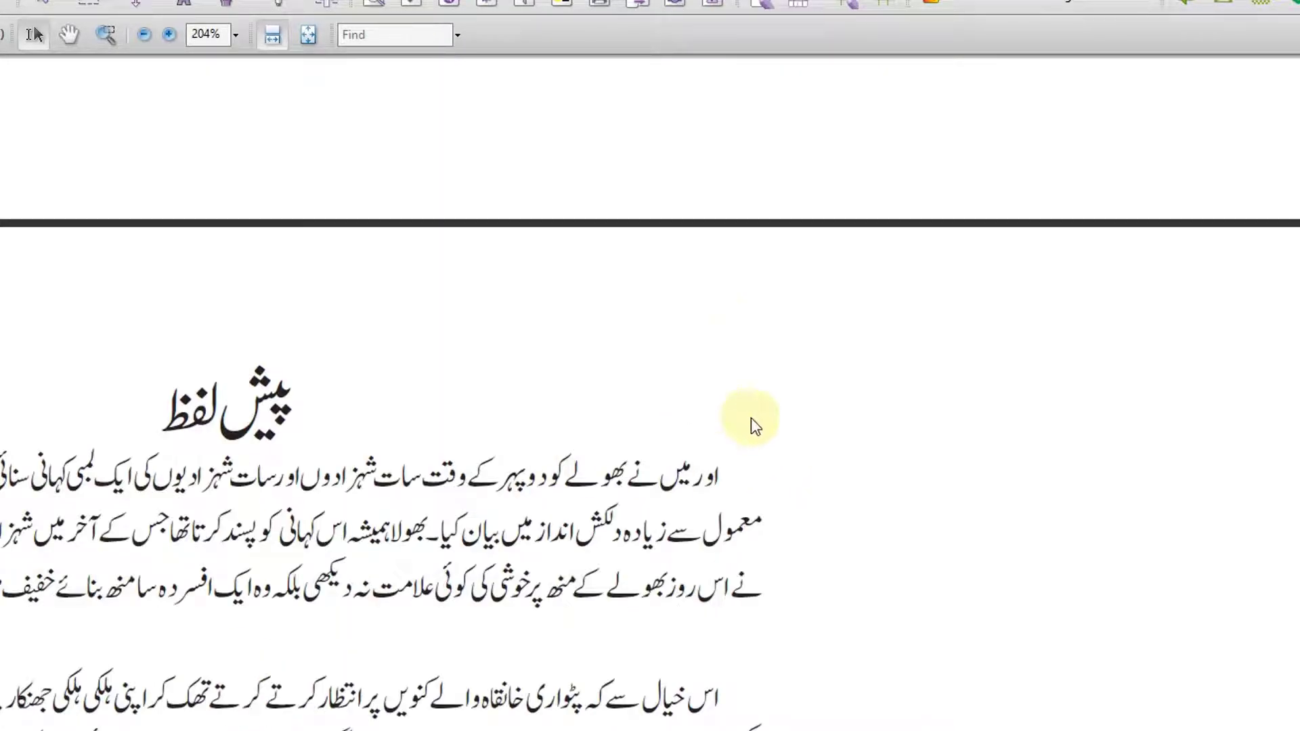
{"action": "scroll", "coordinate": [772, 415], "scroll_direction": "down", "scroll_amount": 10}
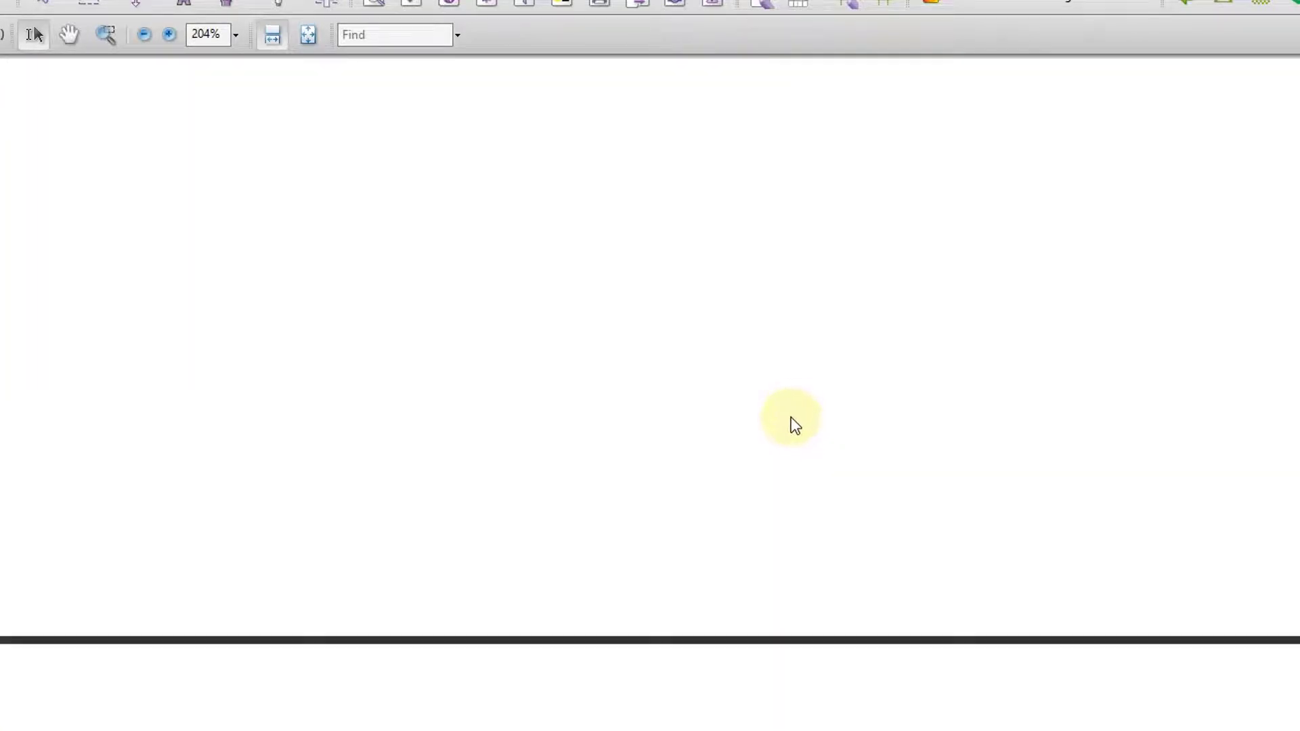
{"action": "scroll", "coordinate": [795, 425], "scroll_direction": "down", "scroll_amount": 10}
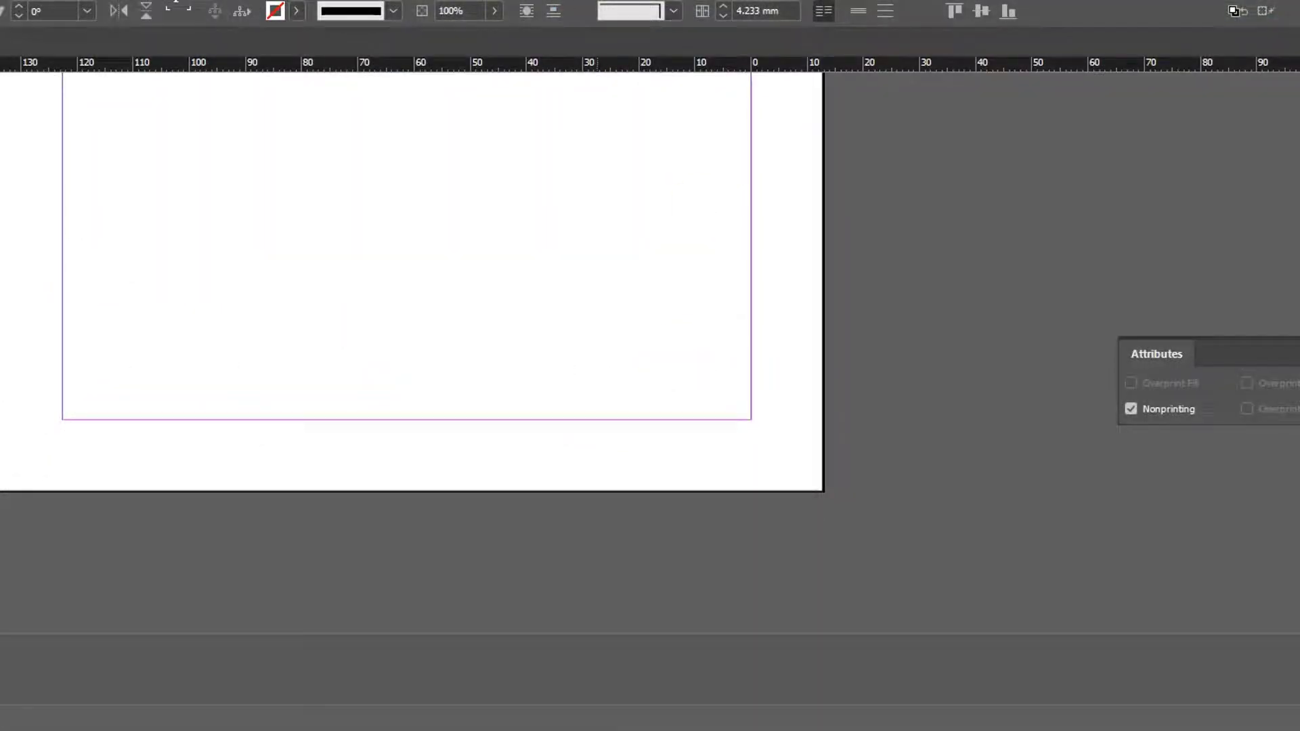
{"action": "scroll", "coordinate": [899, 478], "scroll_direction": "up", "scroll_amount": 10}
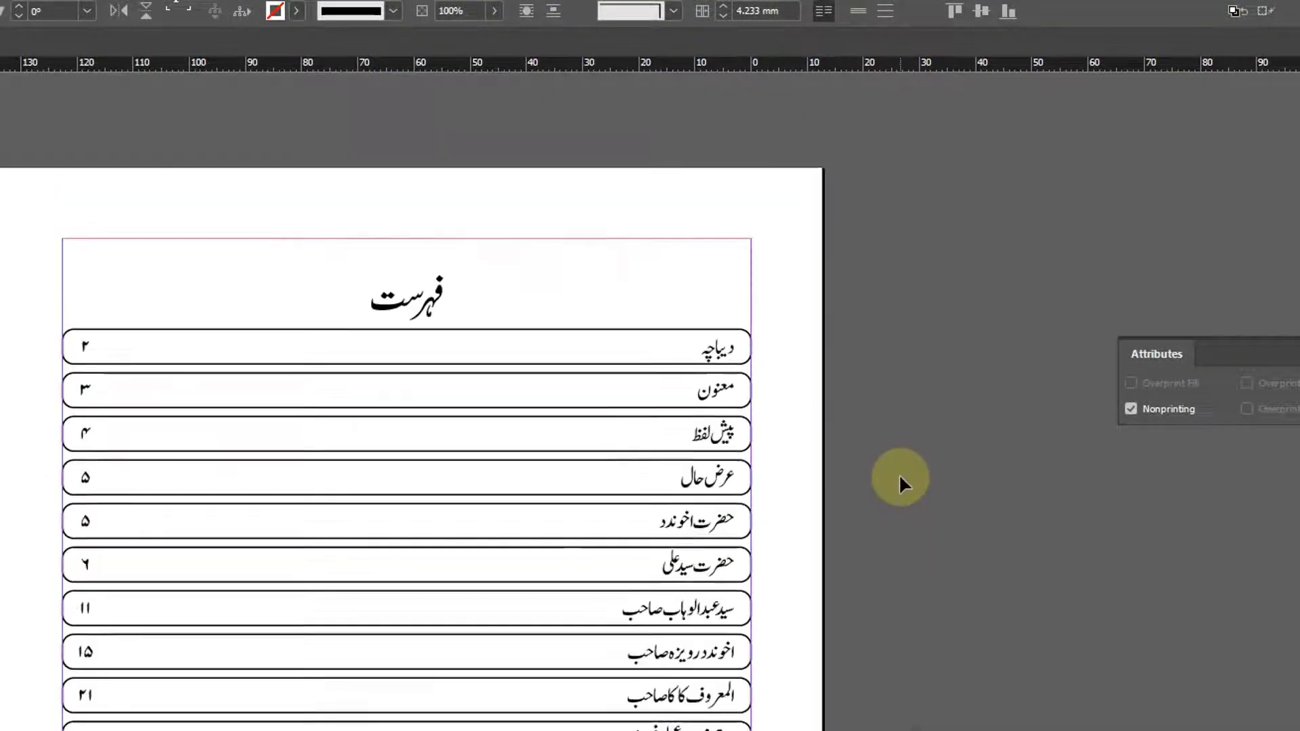